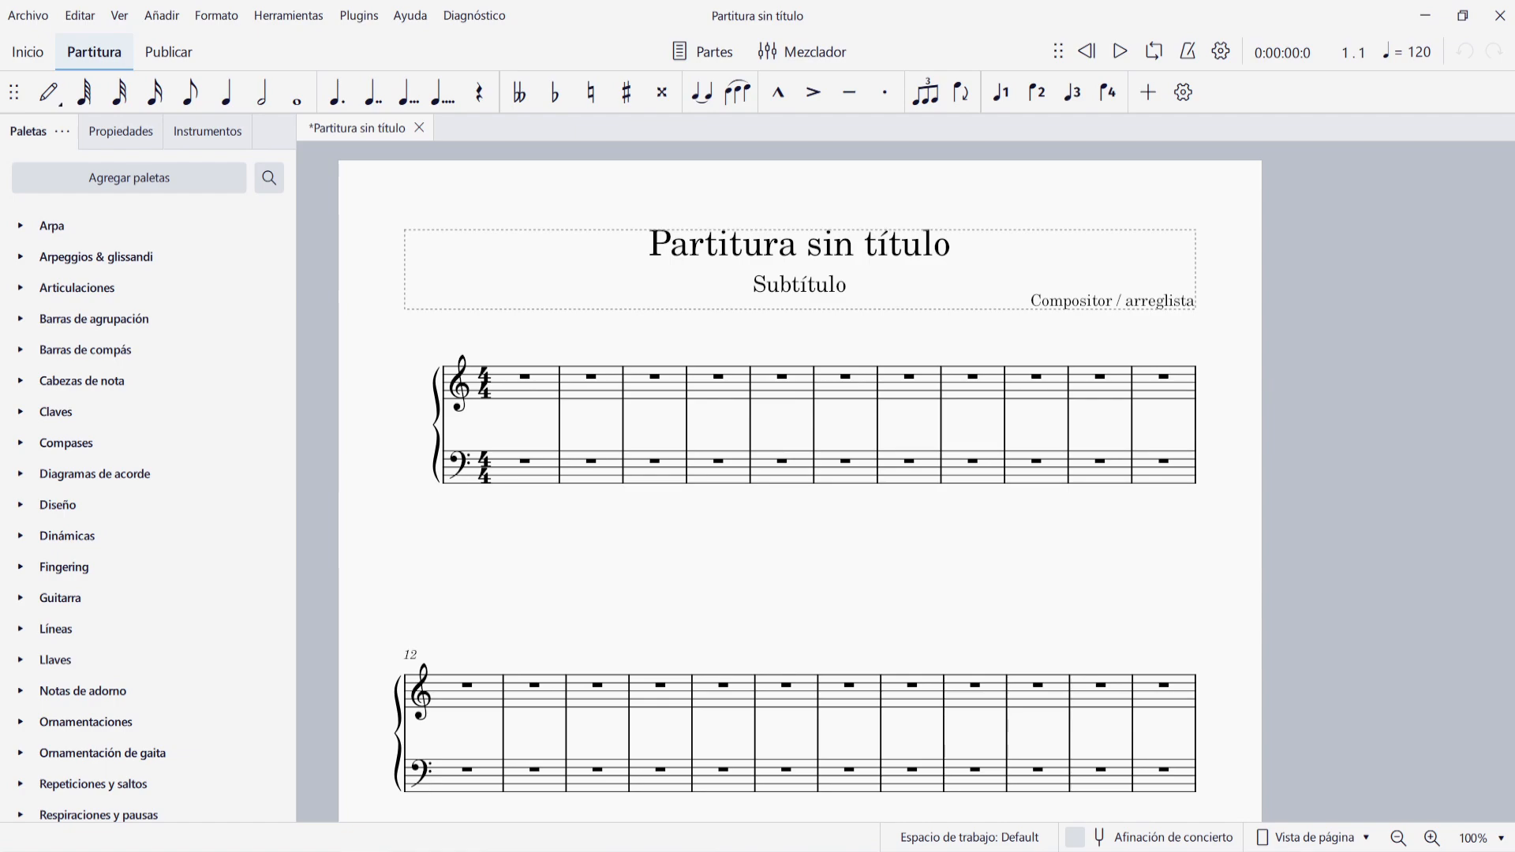
- Enter half notes C4, E4 and G4 in the treble staff, starting at measure 1
click(539, 386)
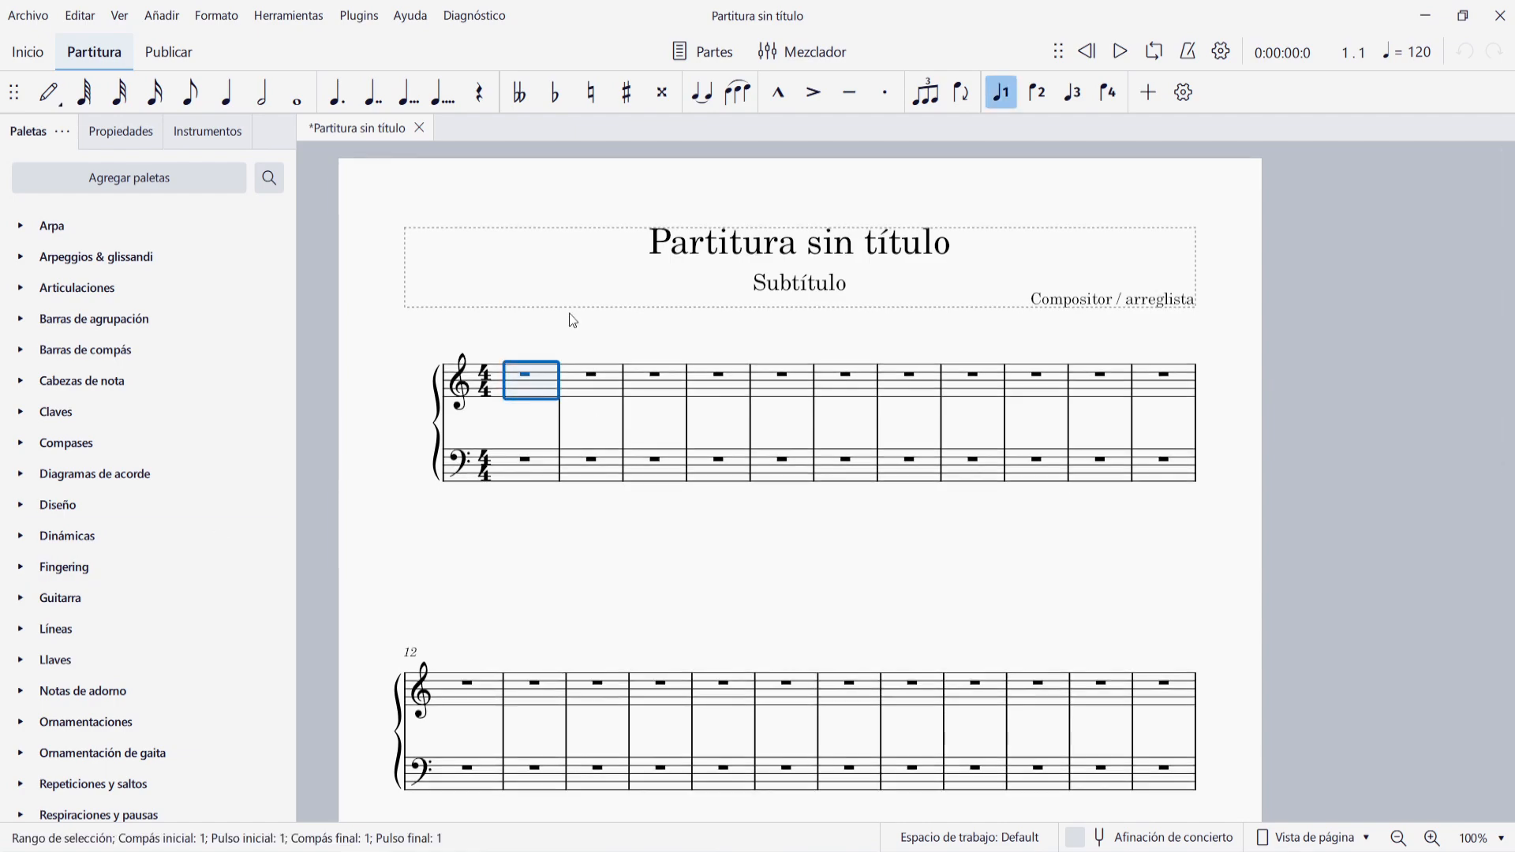
key(n)
key(6)
key(c)
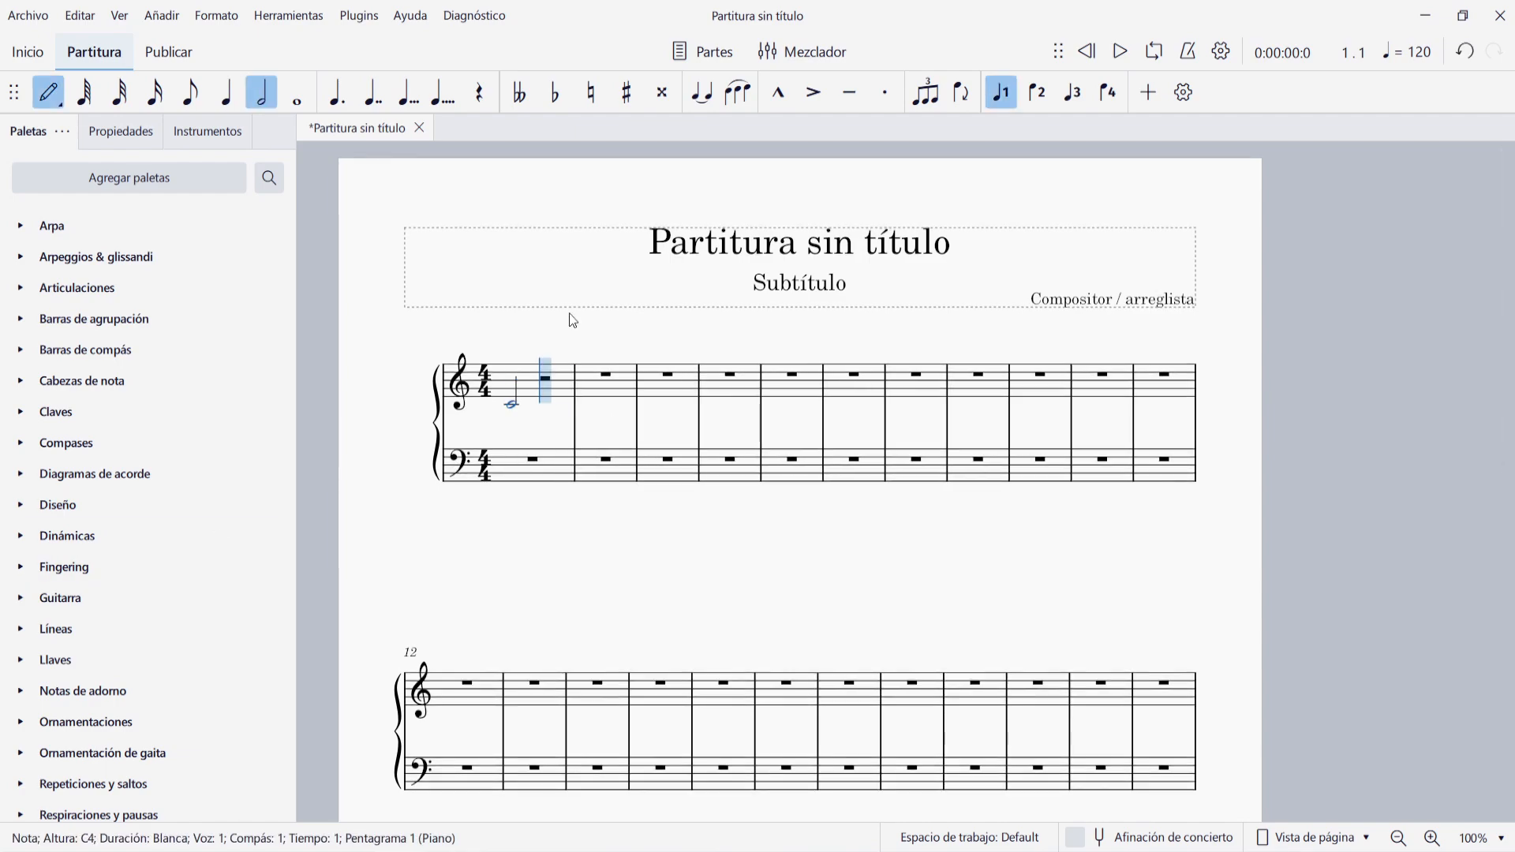
key(e)
key(g)
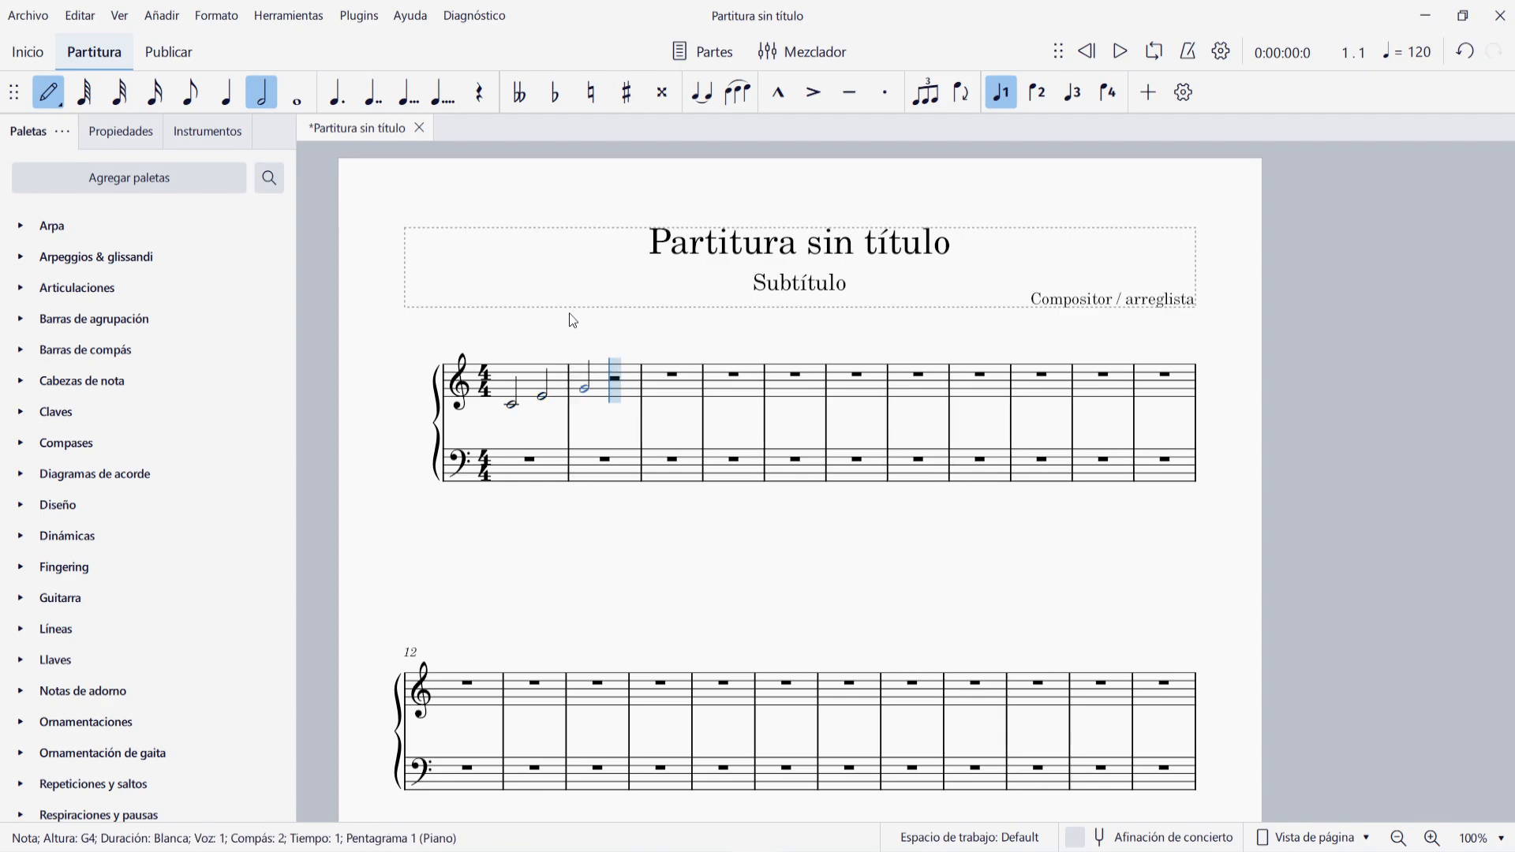
key(Escape)
scroll(188, 466, up, 3)
key(Escape)
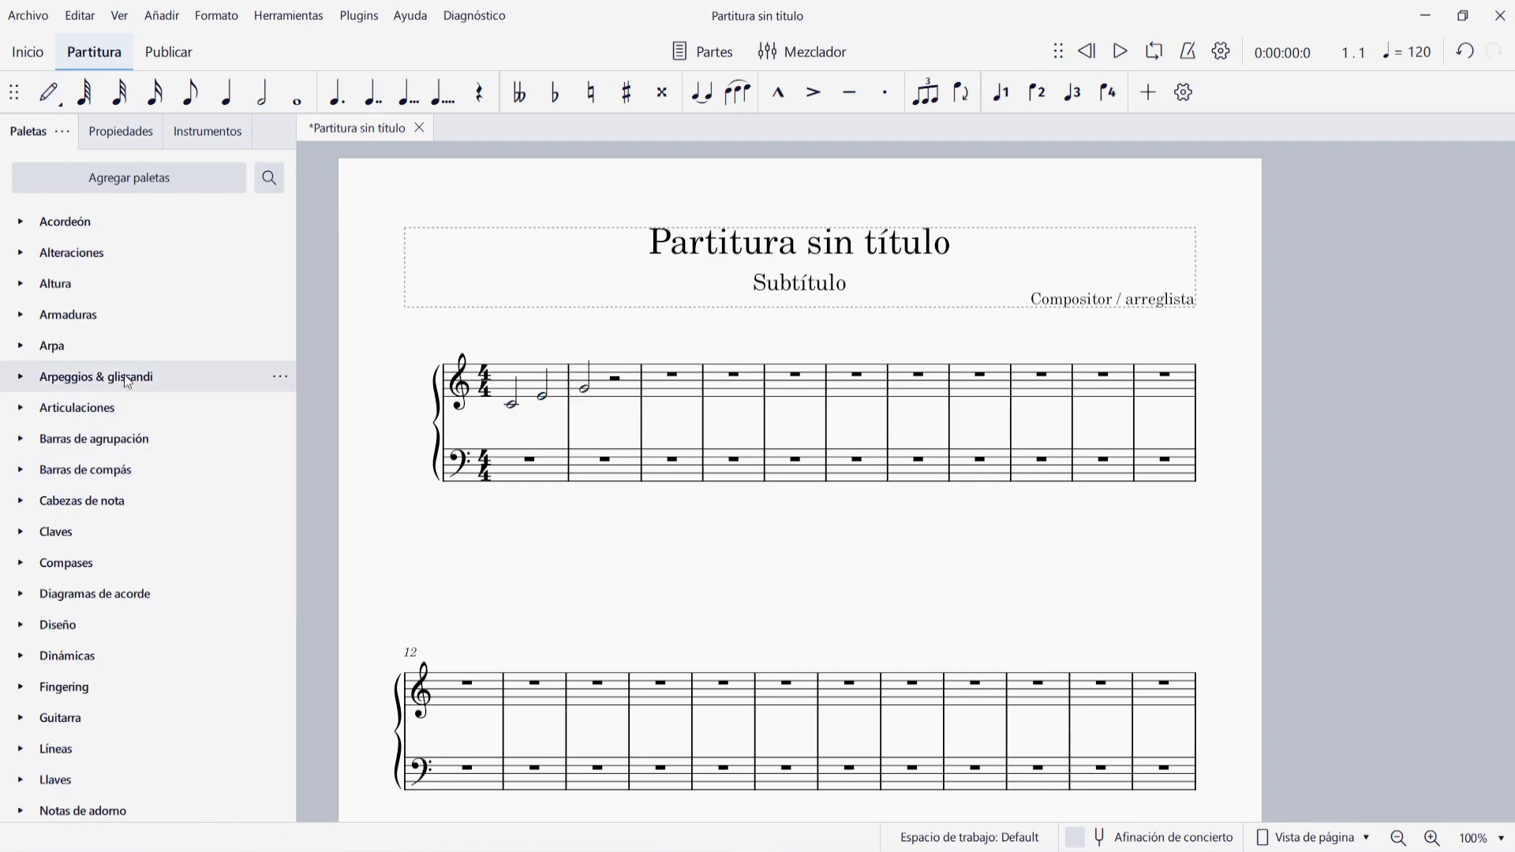
- Add the Ped. and asterisk pedal marking from the Teclado palette under the first two treble notes
scroll(128, 382, down, 4)
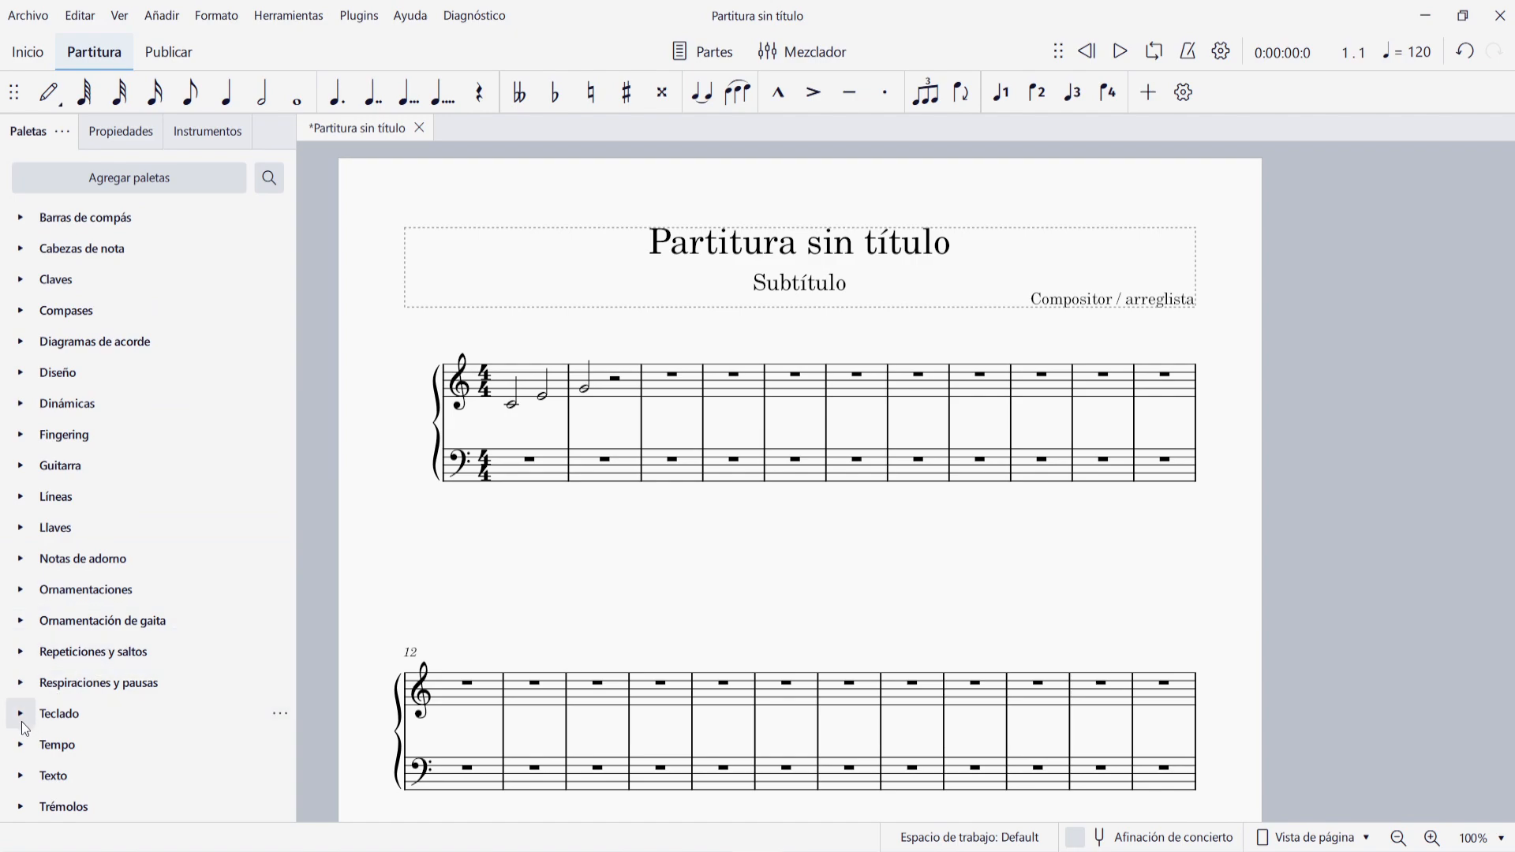
click(22, 718)
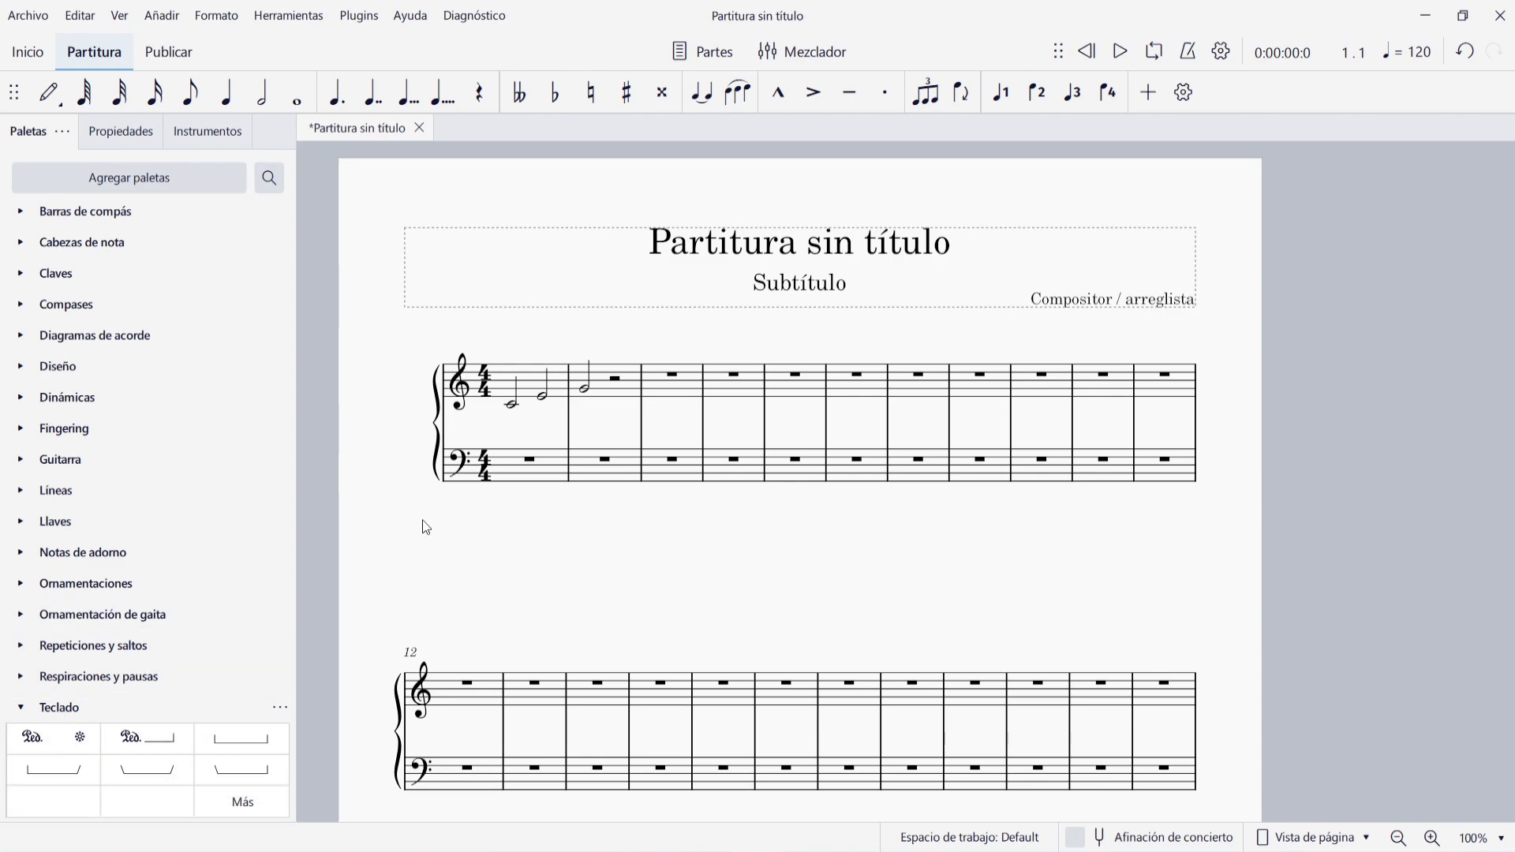
click(510, 406)
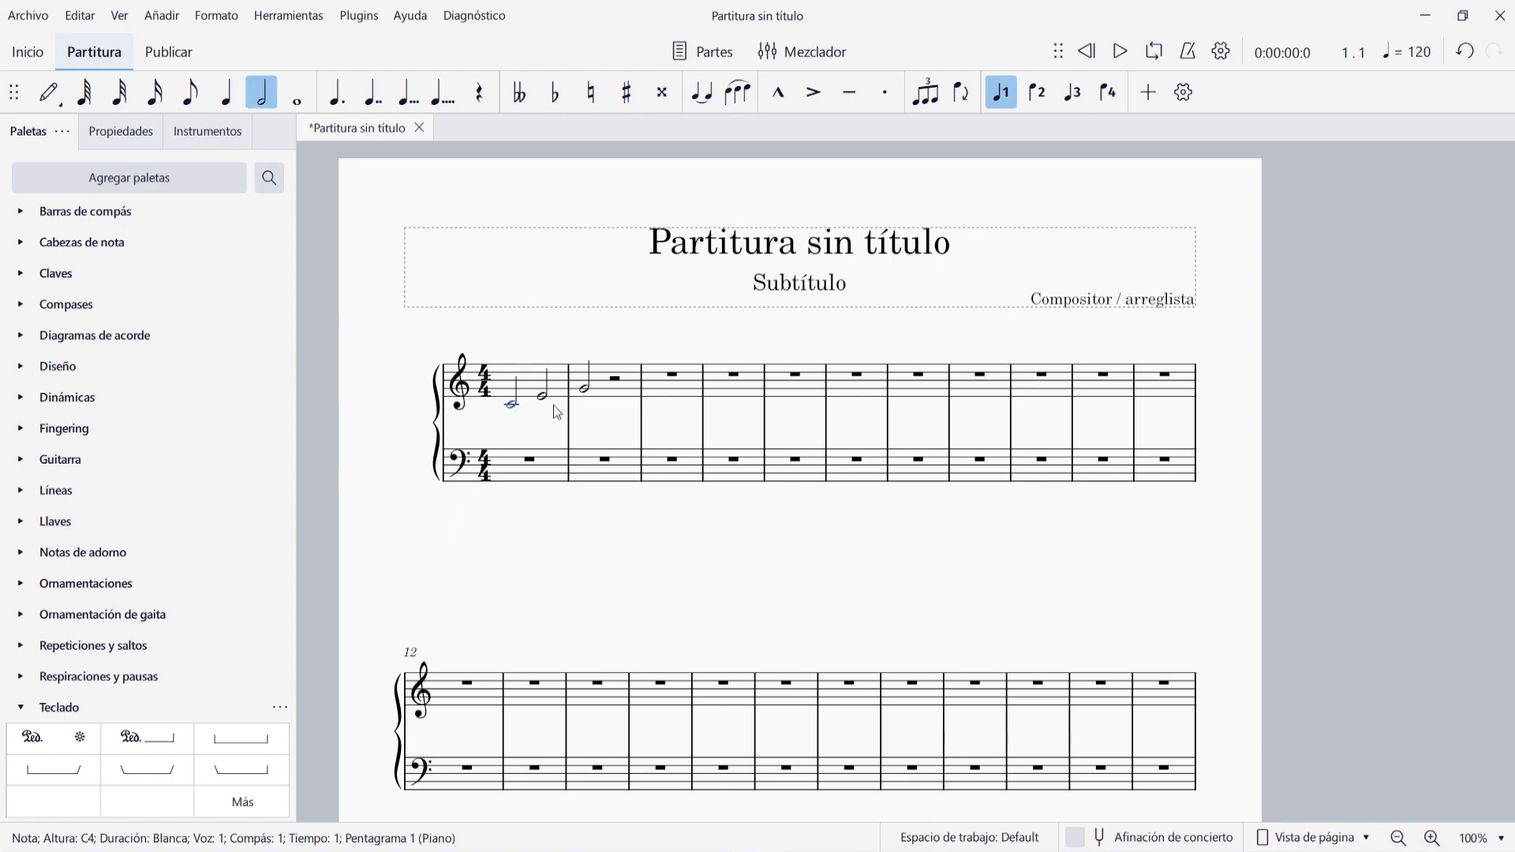
shift+click(544, 395)
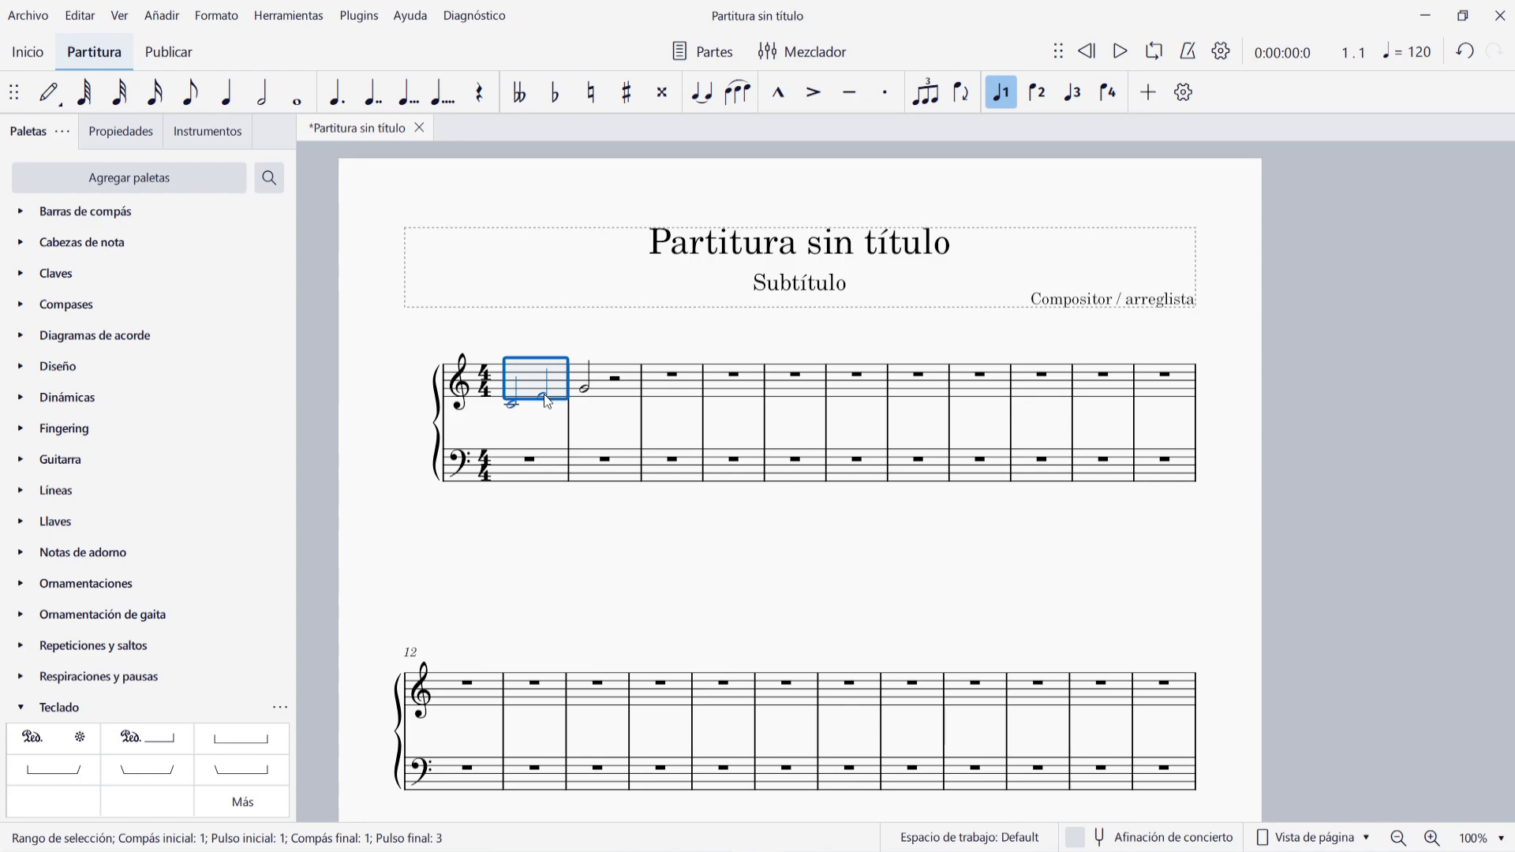
click(41, 754)
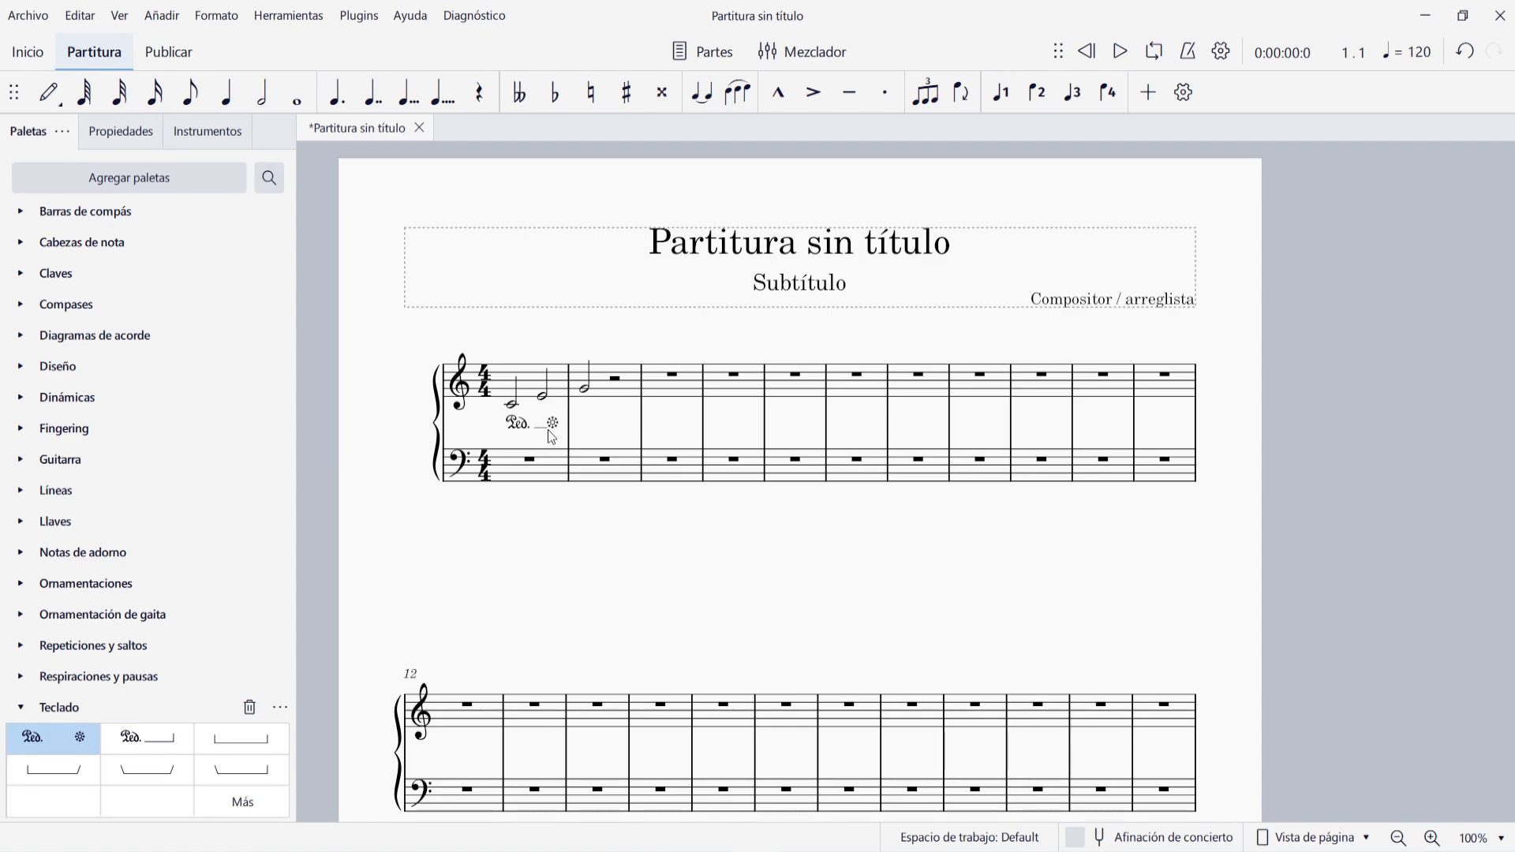
- Toggle the display of invisible elements to examine the pedal marking's grey connecting line
ctrl+scroll(550, 433, up, 8)
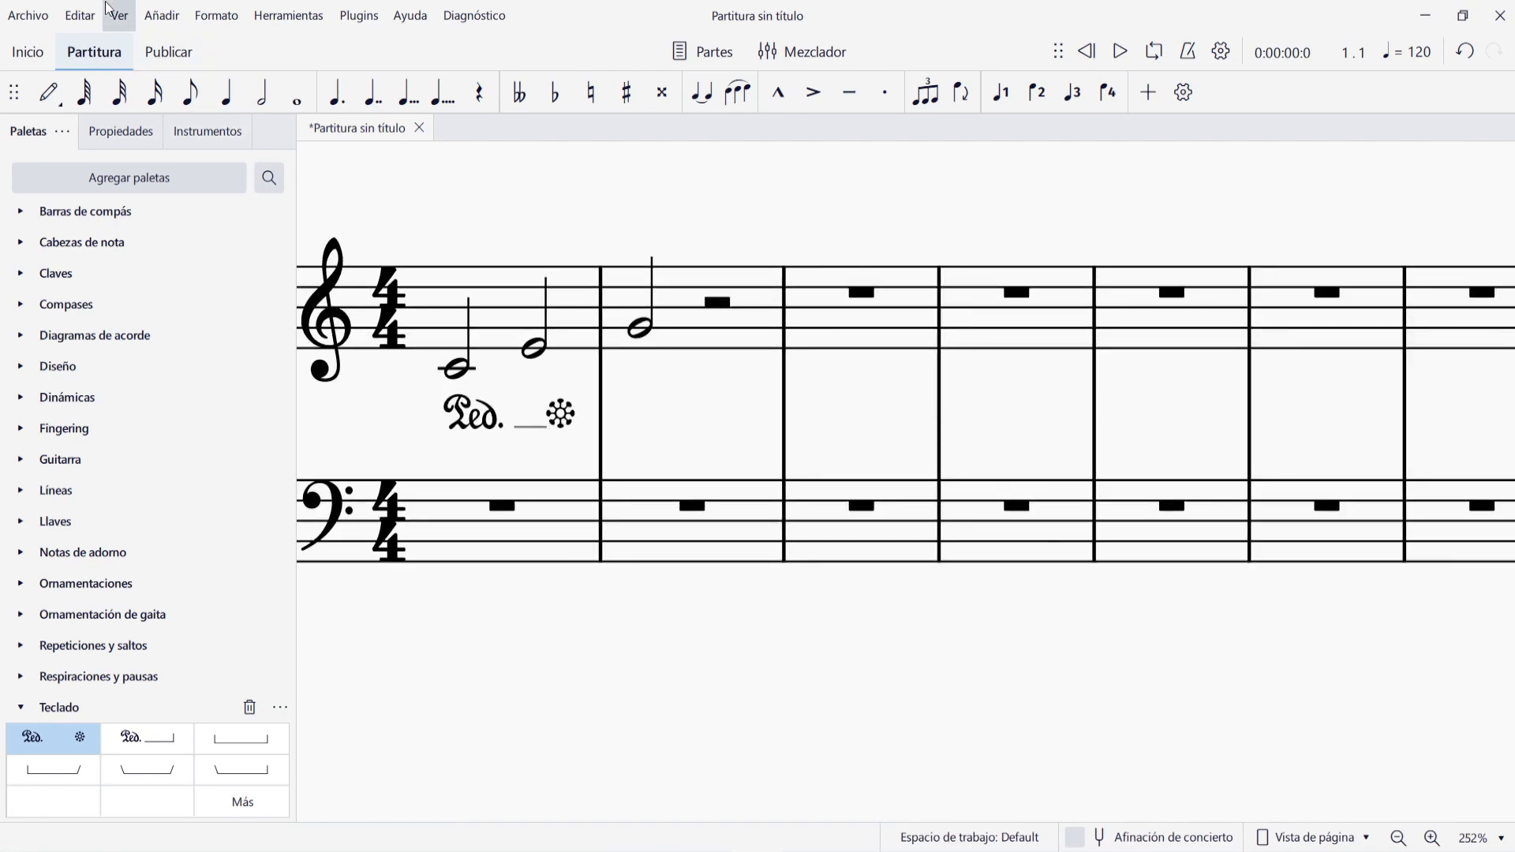
click(109, 11)
mouse_move(288, 495)
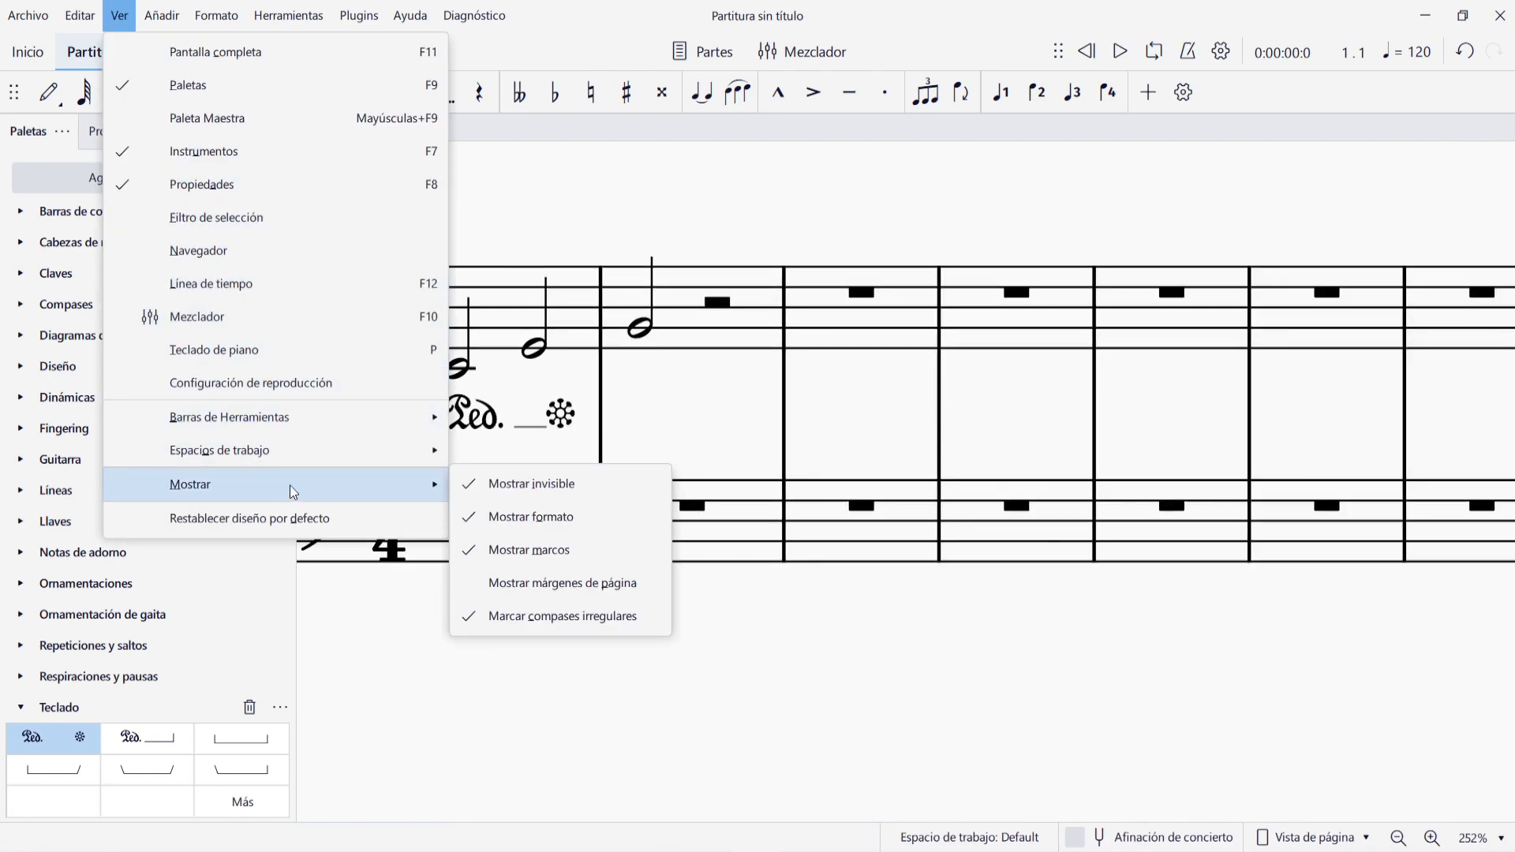
click(566, 481)
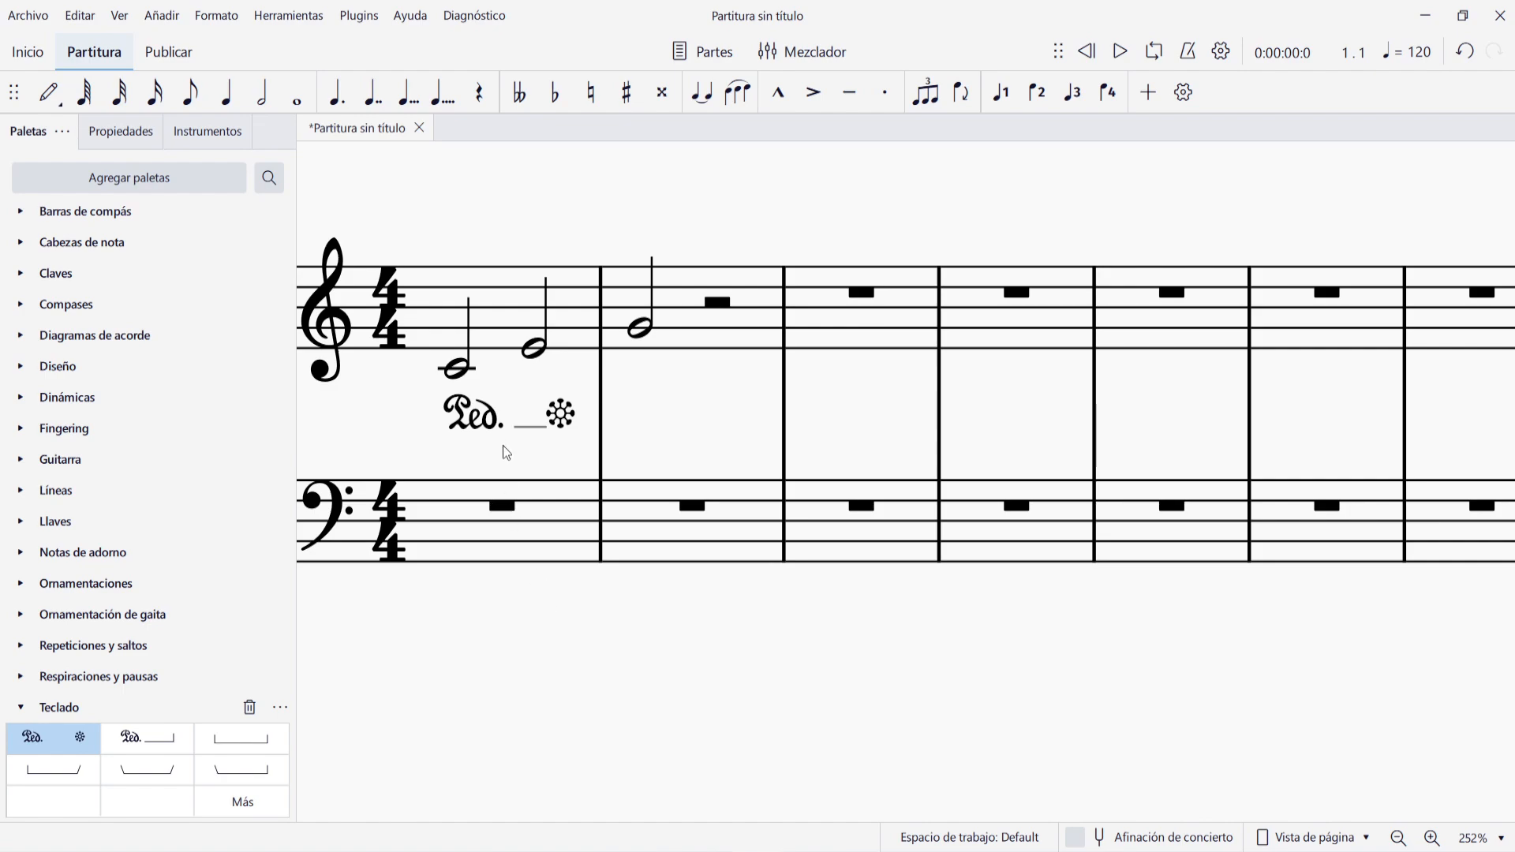
- Replace the Ped. marking under the first two notes with a pedal line that has a straight start hook and an angled end hook
click(493, 426)
key(Delete)
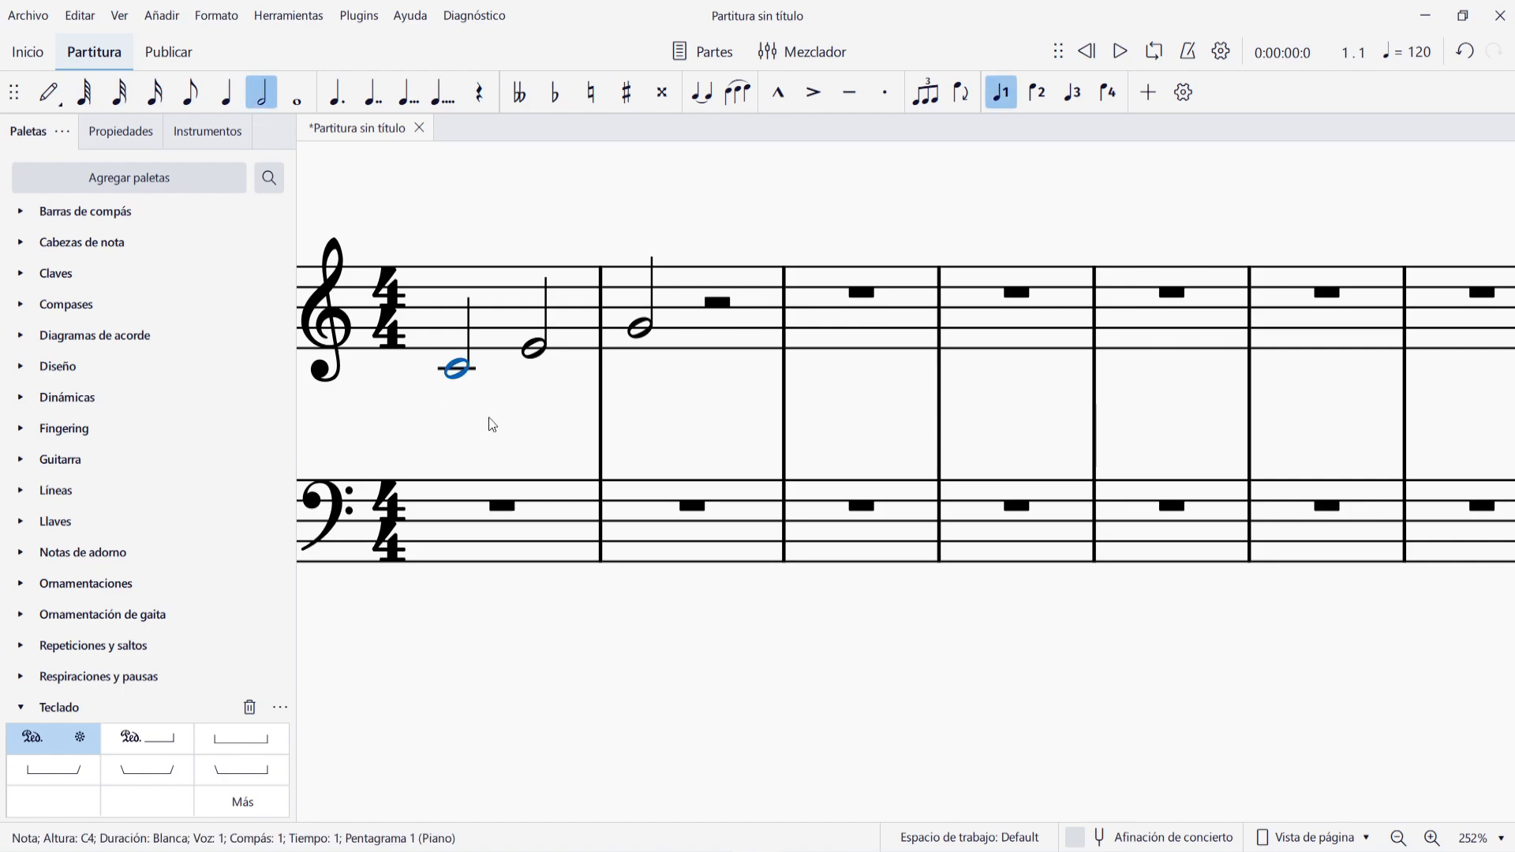
shift+click(537, 351)
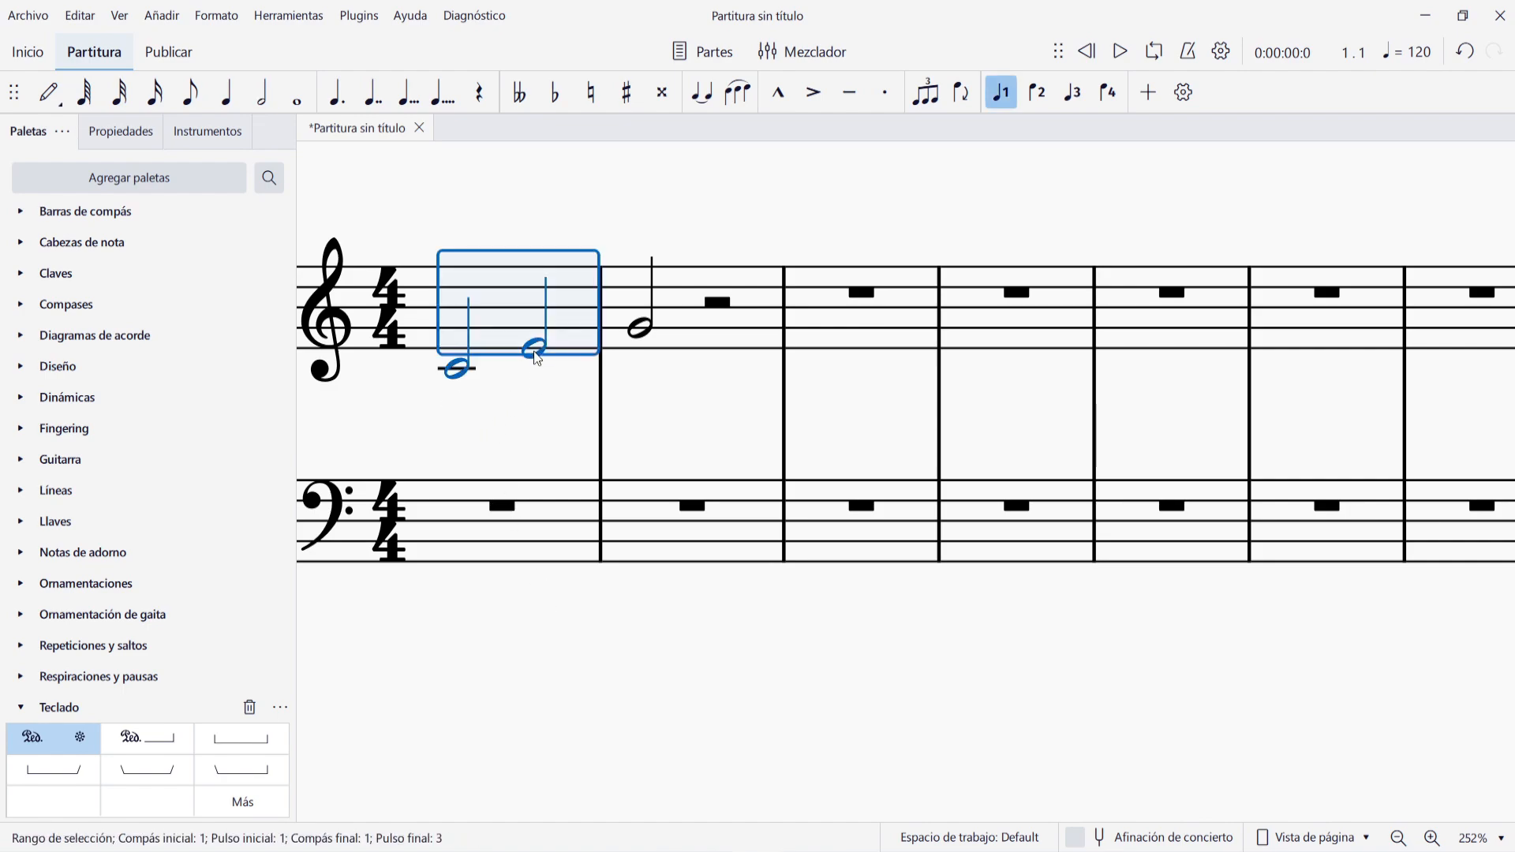
click(54, 769)
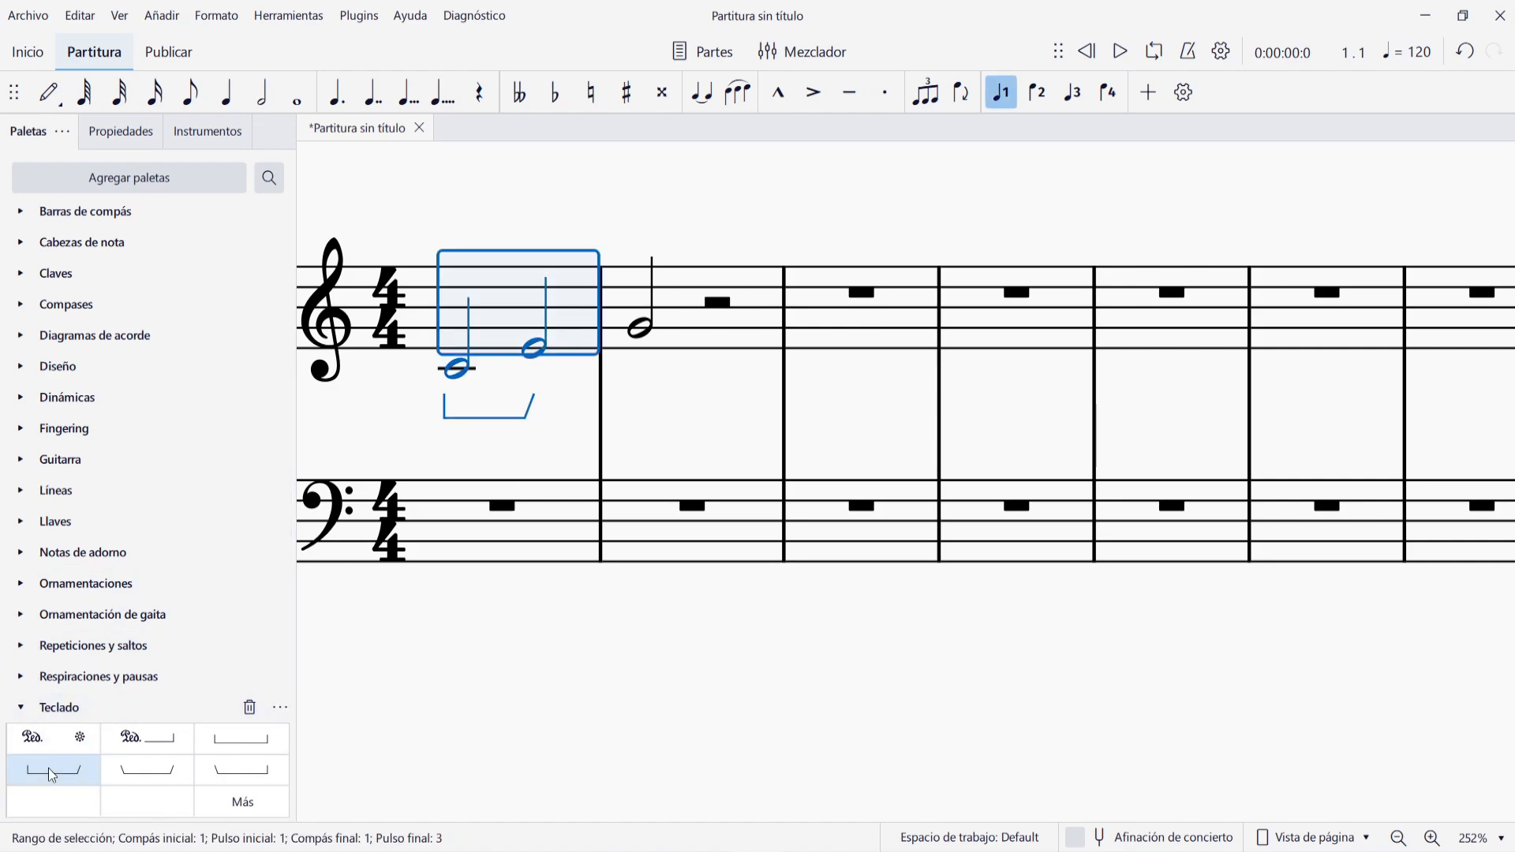
click(555, 442)
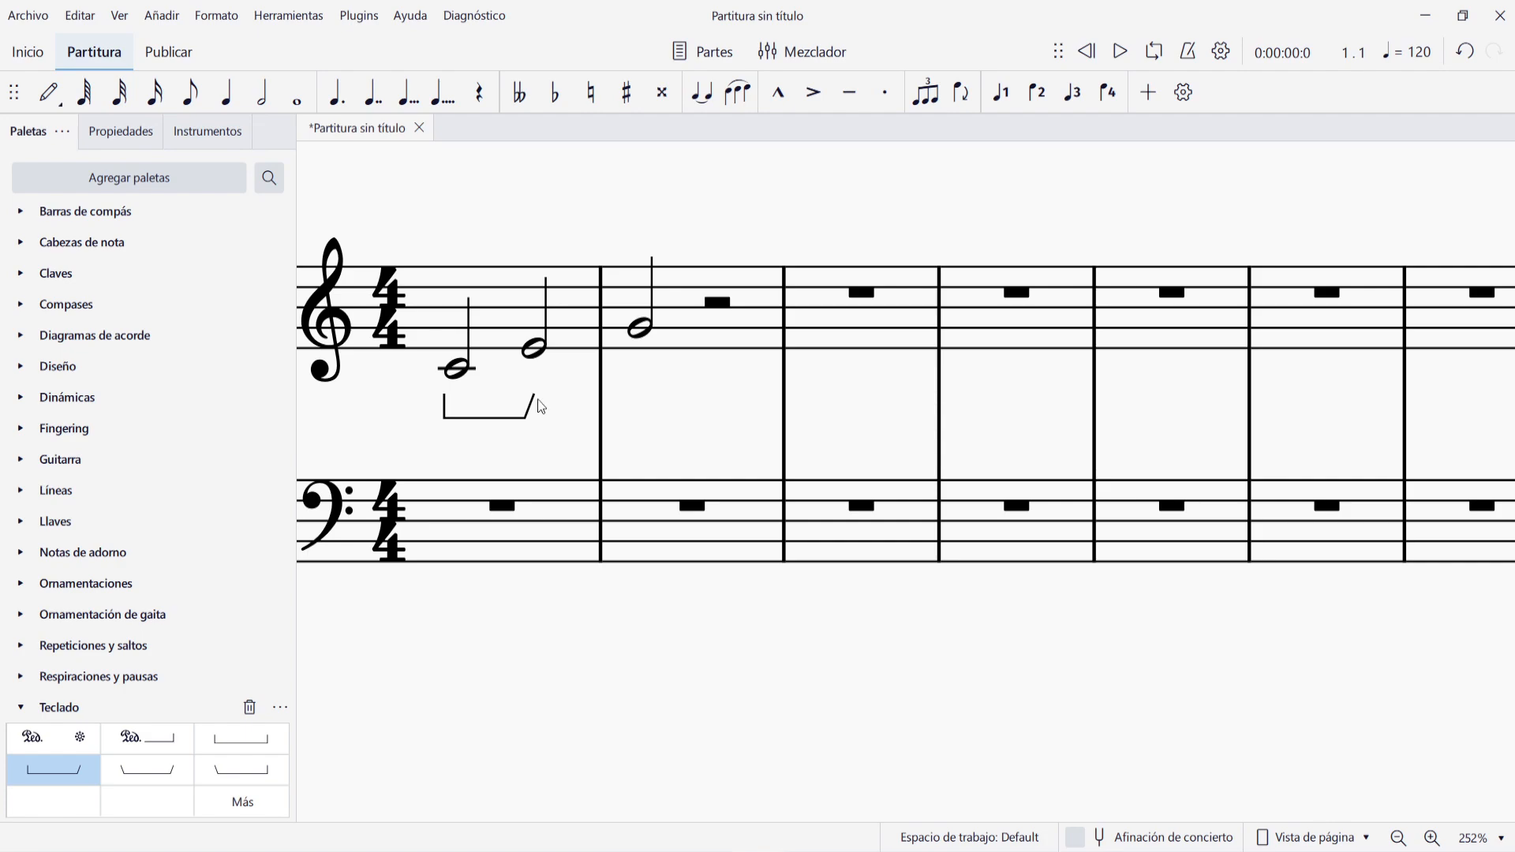
- Add a pedal line with an angled start hook and a straight end hook from the E4 to the G4
click(535, 351)
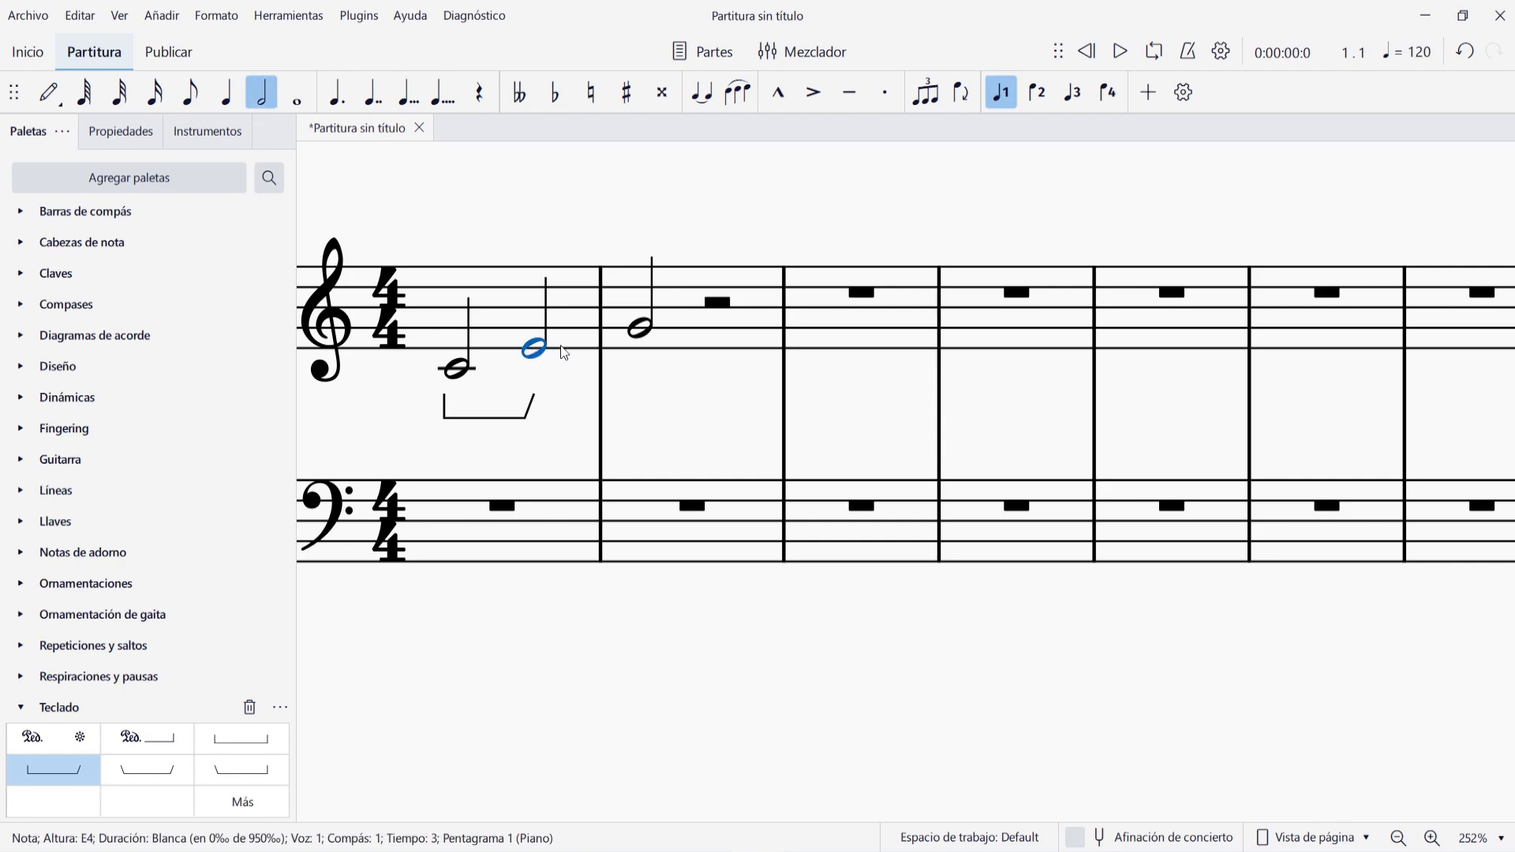
shift+click(648, 337)
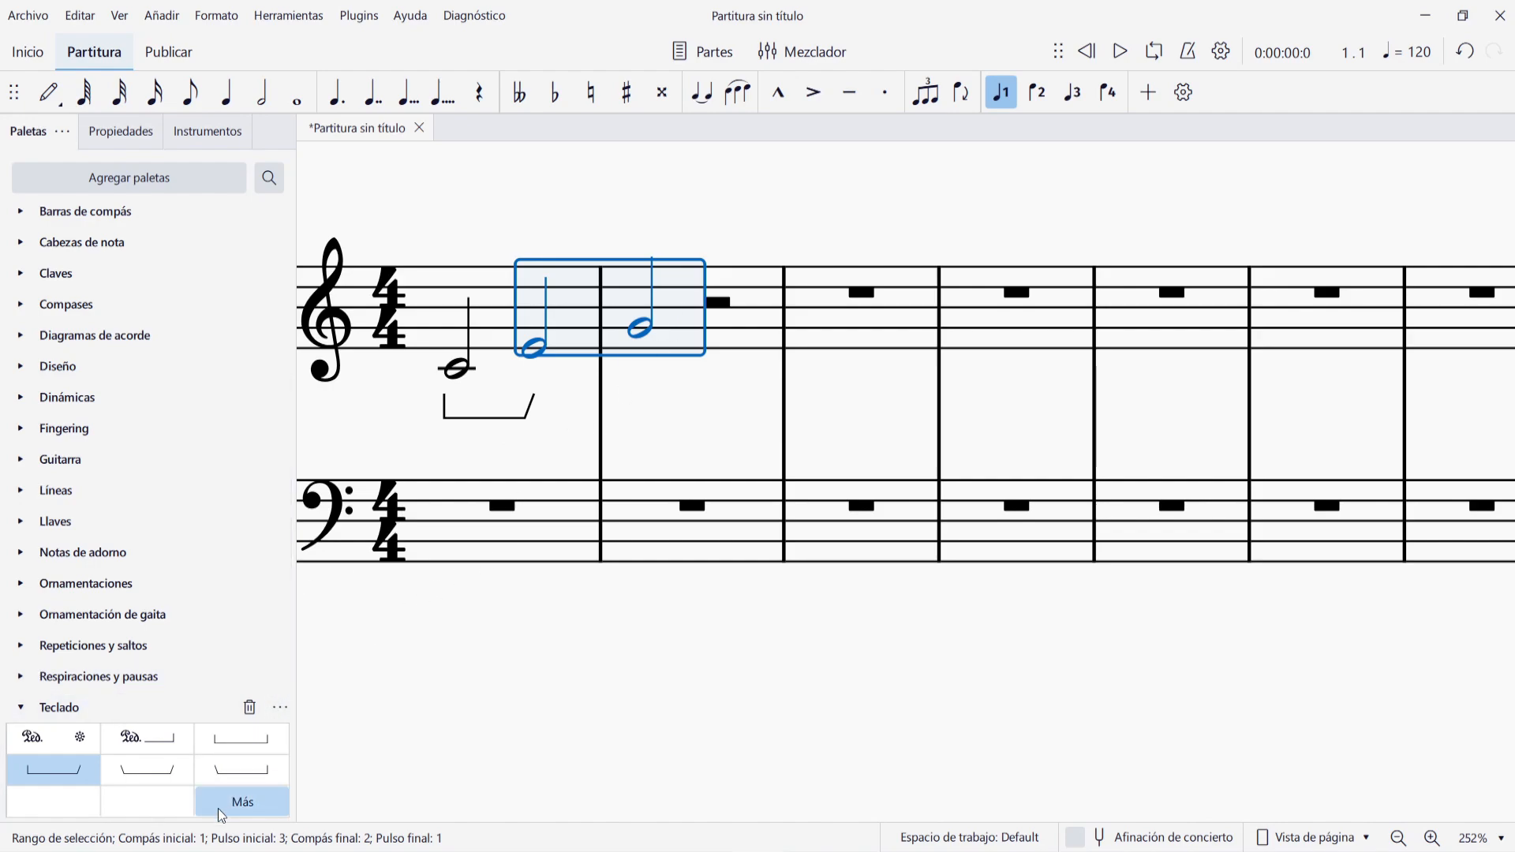
click(229, 776)
click(572, 450)
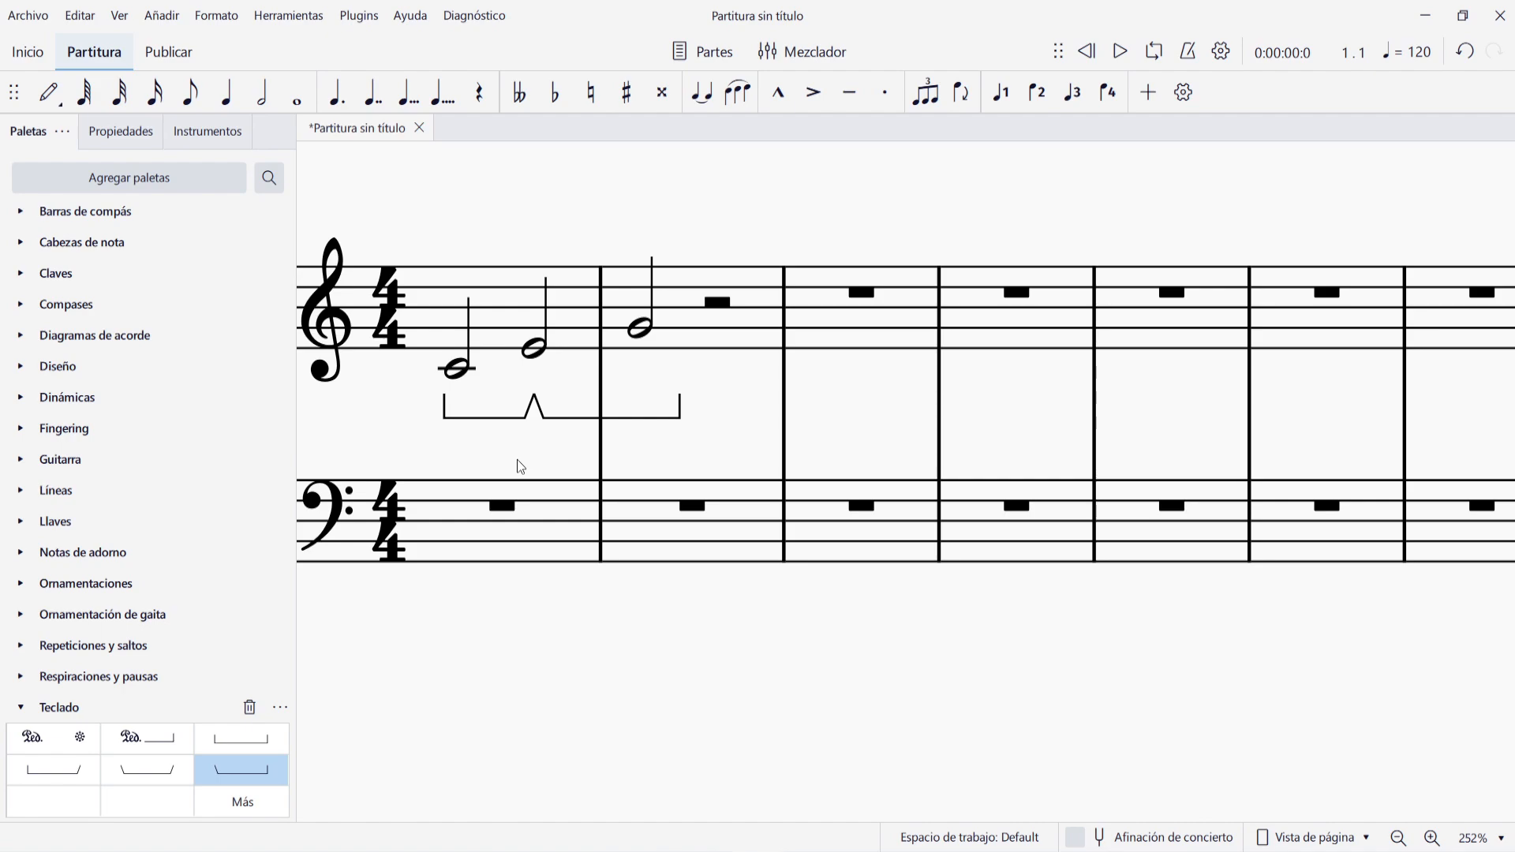
- Examine the start and end hook properties of the first pedal line
click(482, 420)
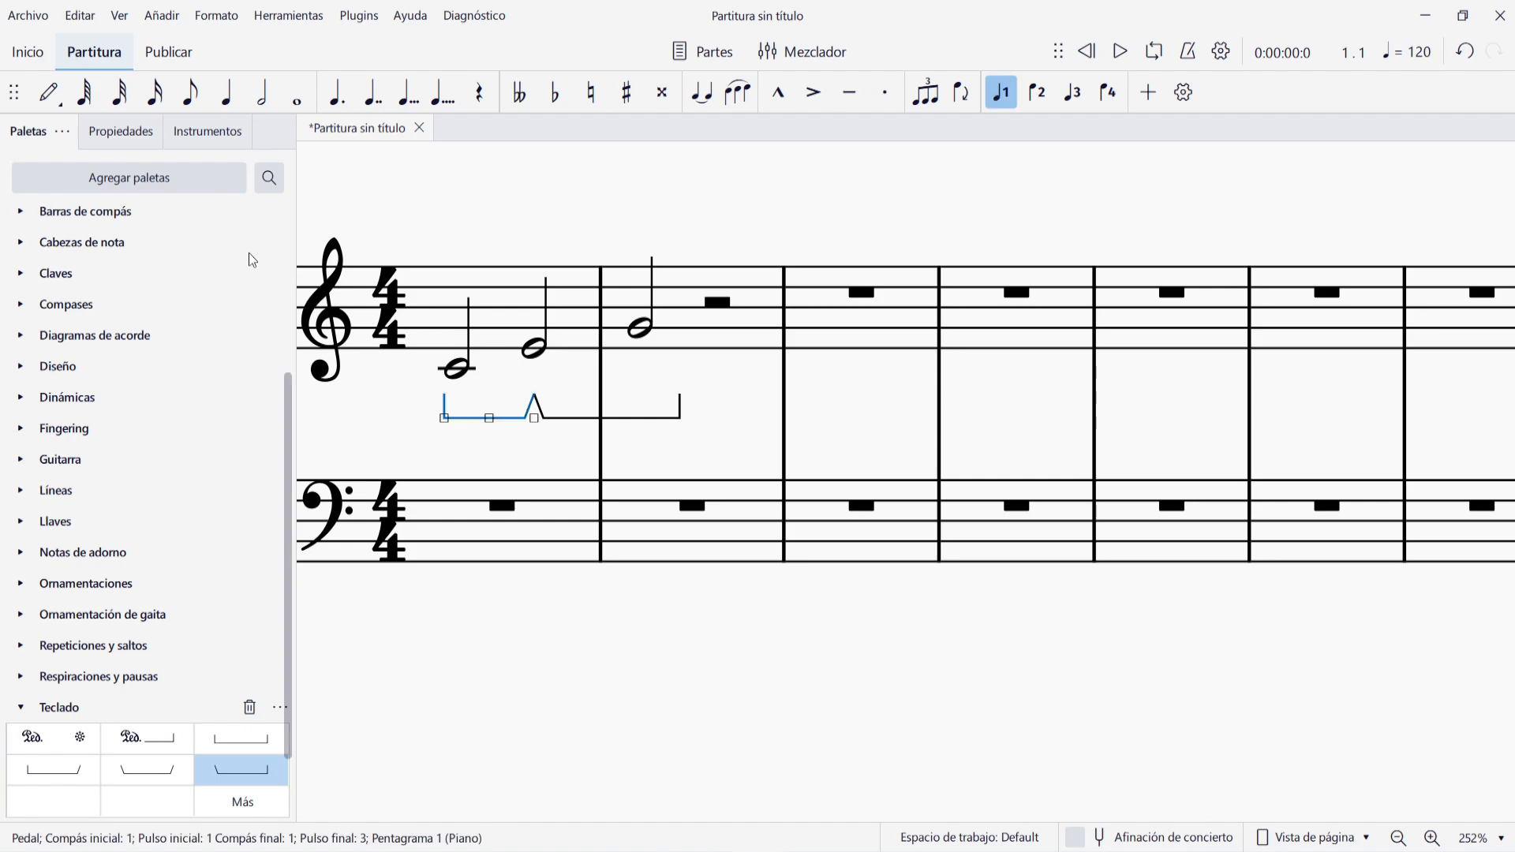
click(112, 131)
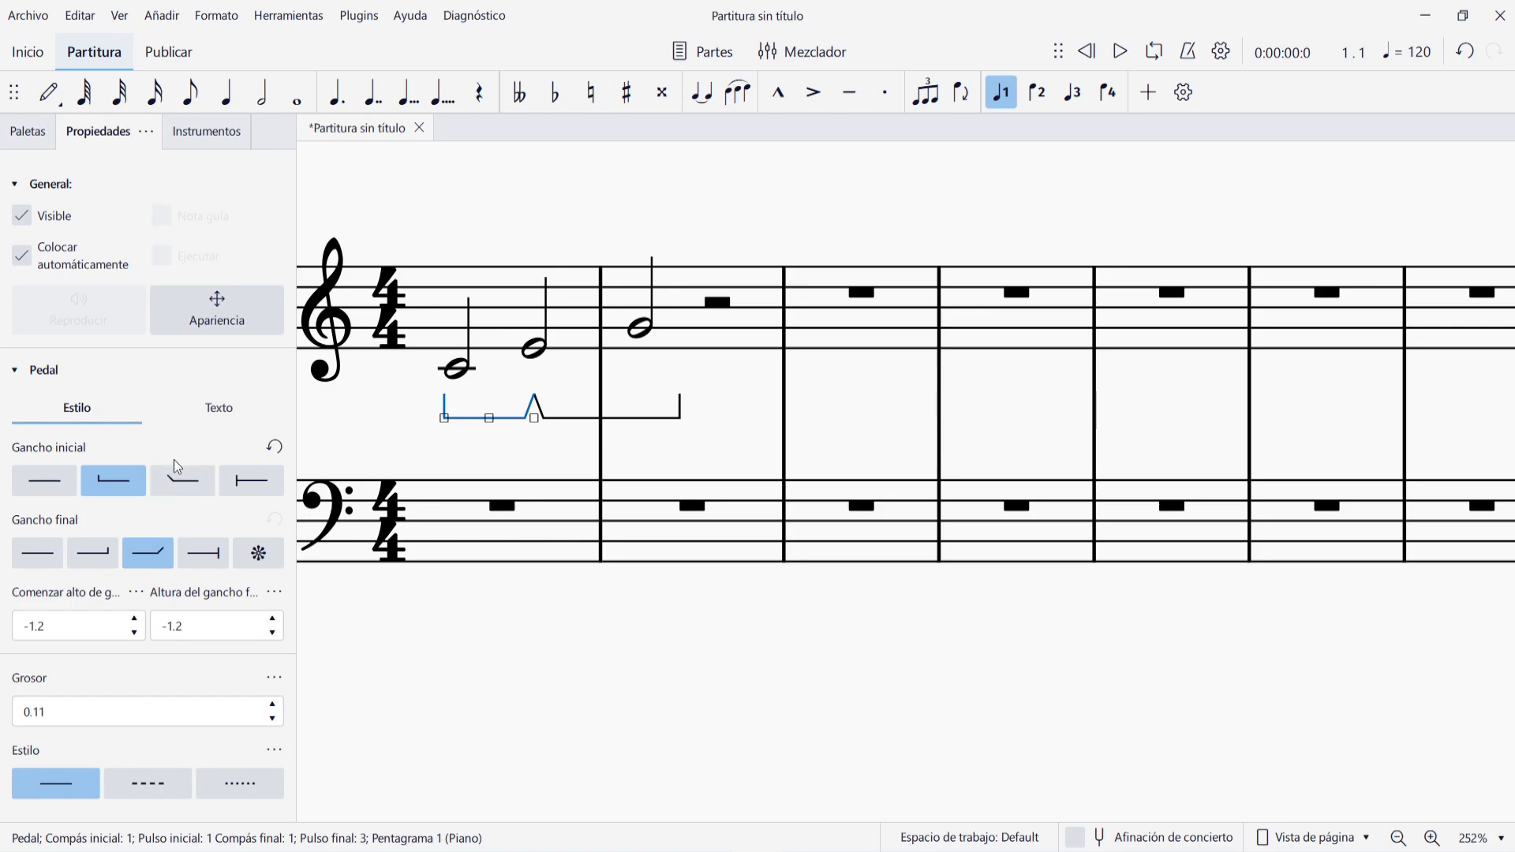
click(687, 615)
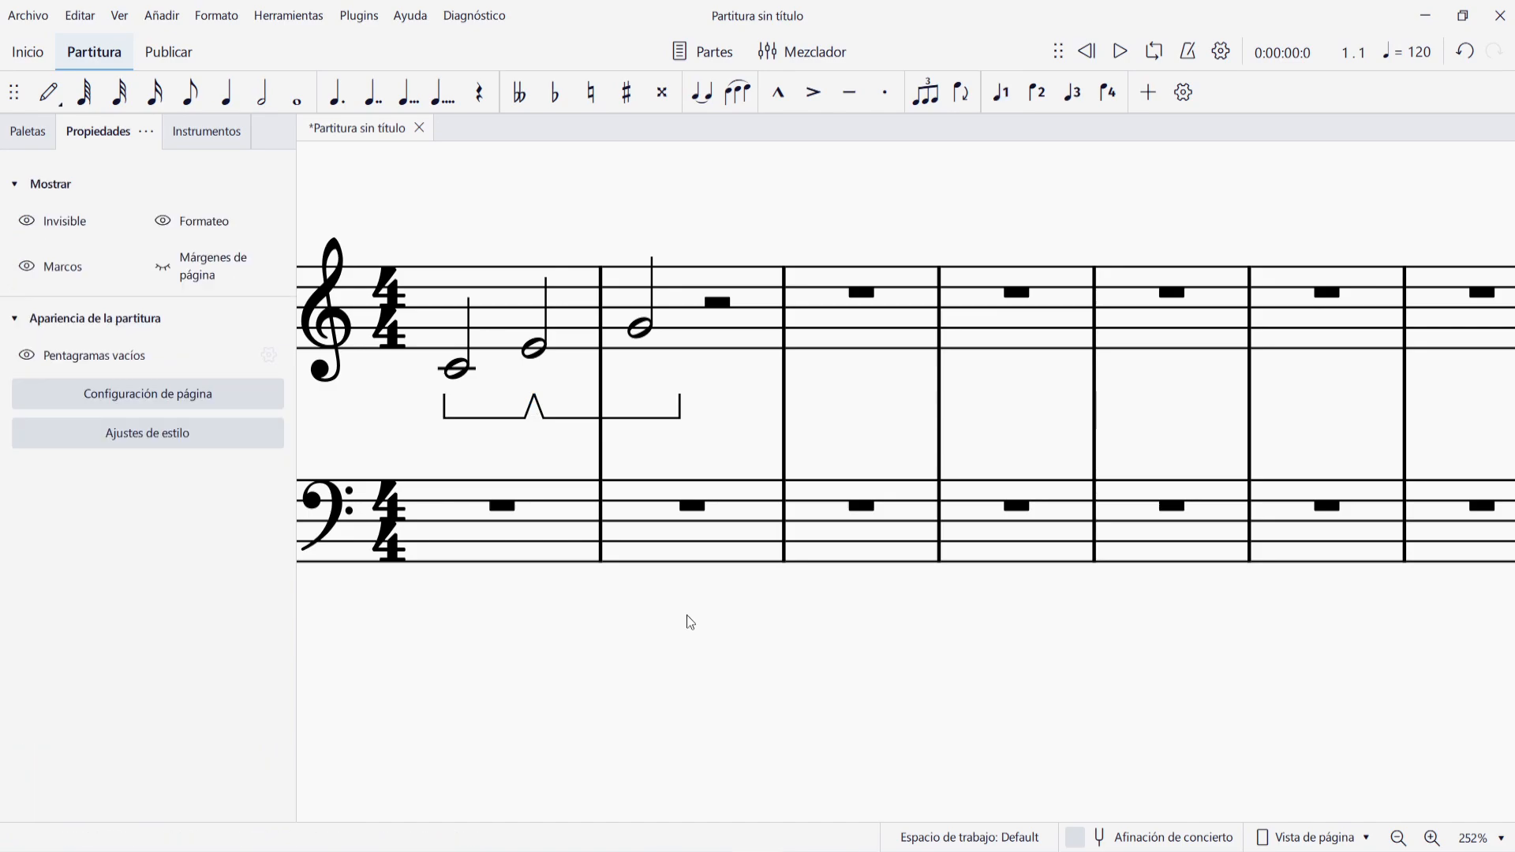
- Clear all notes and pedal lines from the whole score
key(ctrl+a)
key(Delete)
drag(514, 389, 588, 424)
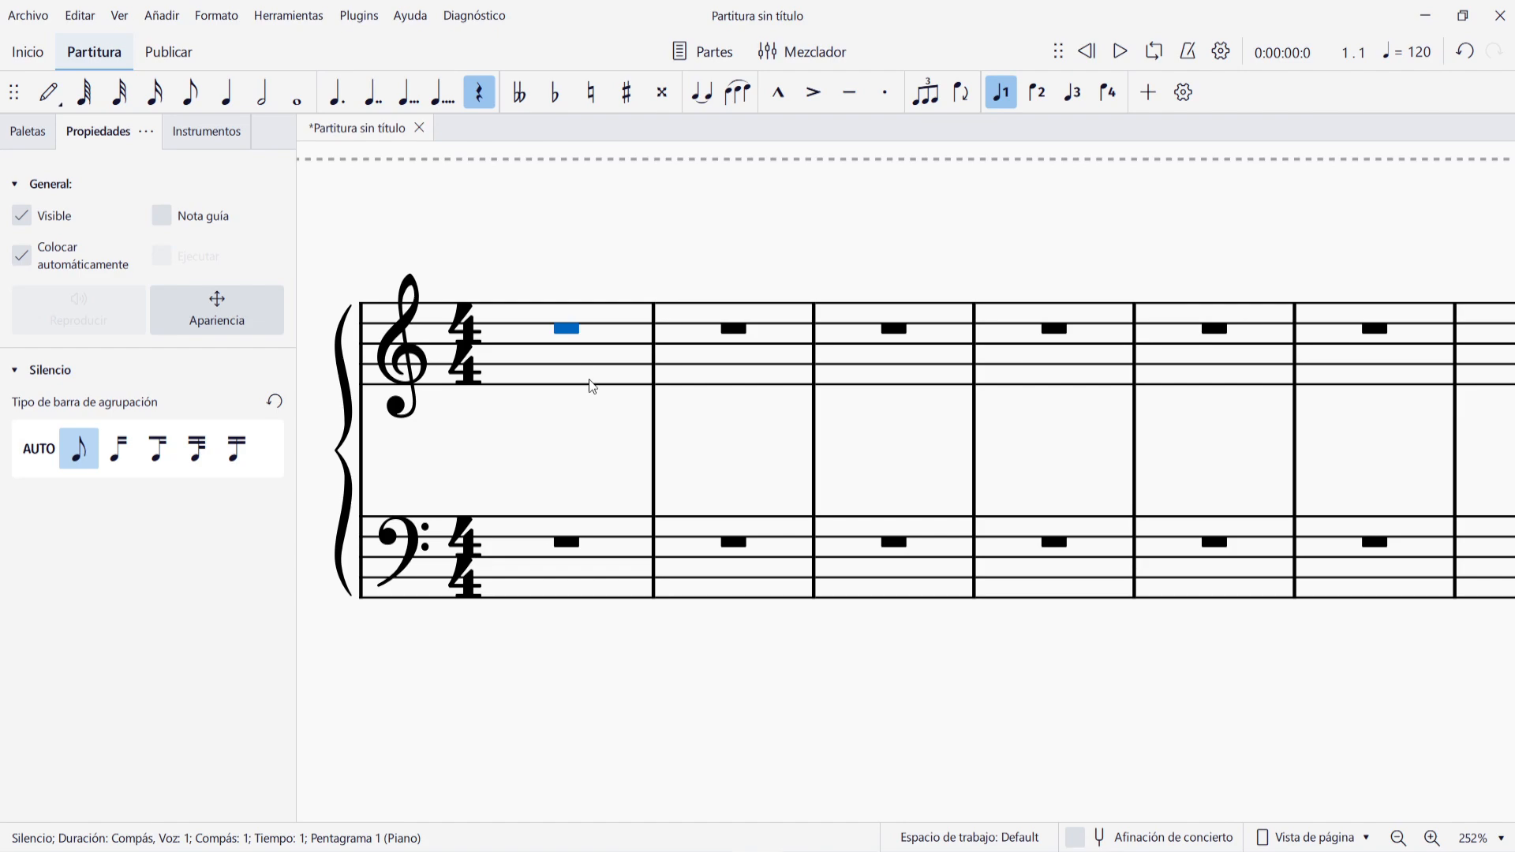
key(Escape)
- Enter an eighth-note C at the start of the treble staff's first measure and lower it two octaves to C3
click(569, 331)
key(n)
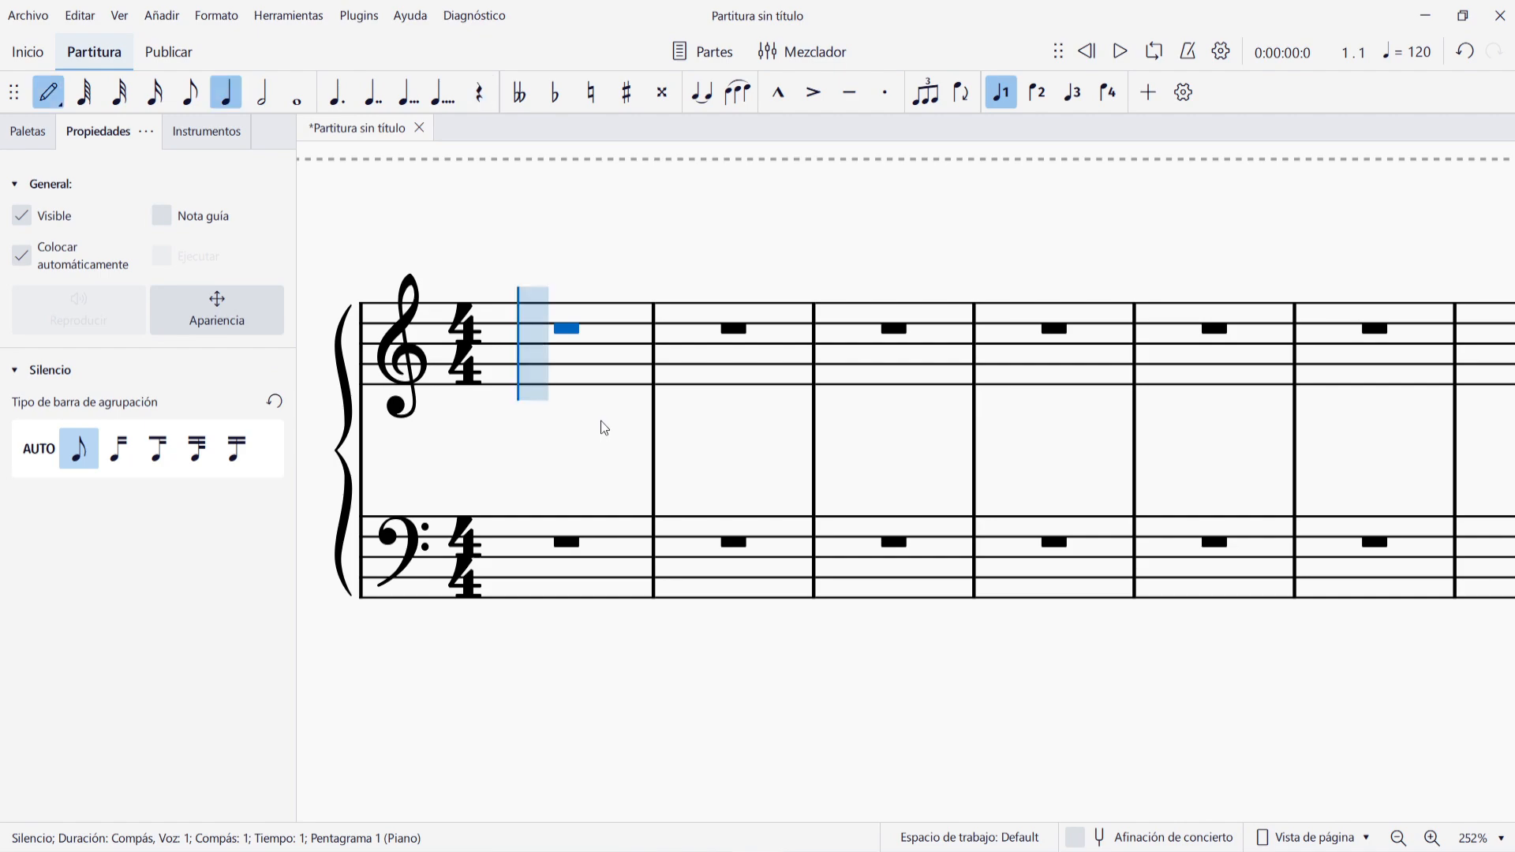
key(4)
key(c)
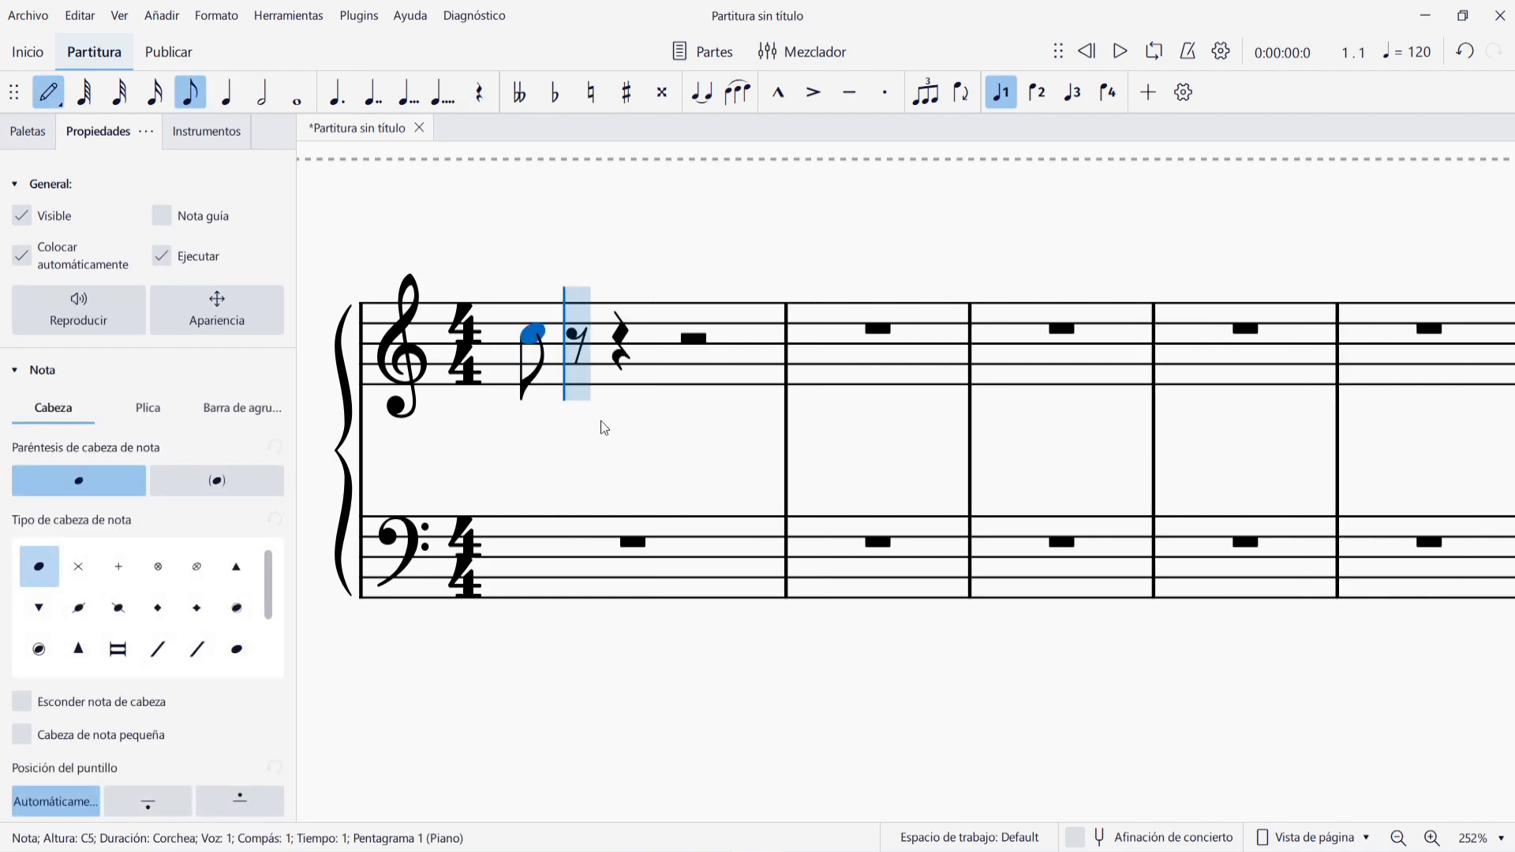
key(ctrl+Down)
key(ctrl+Down)
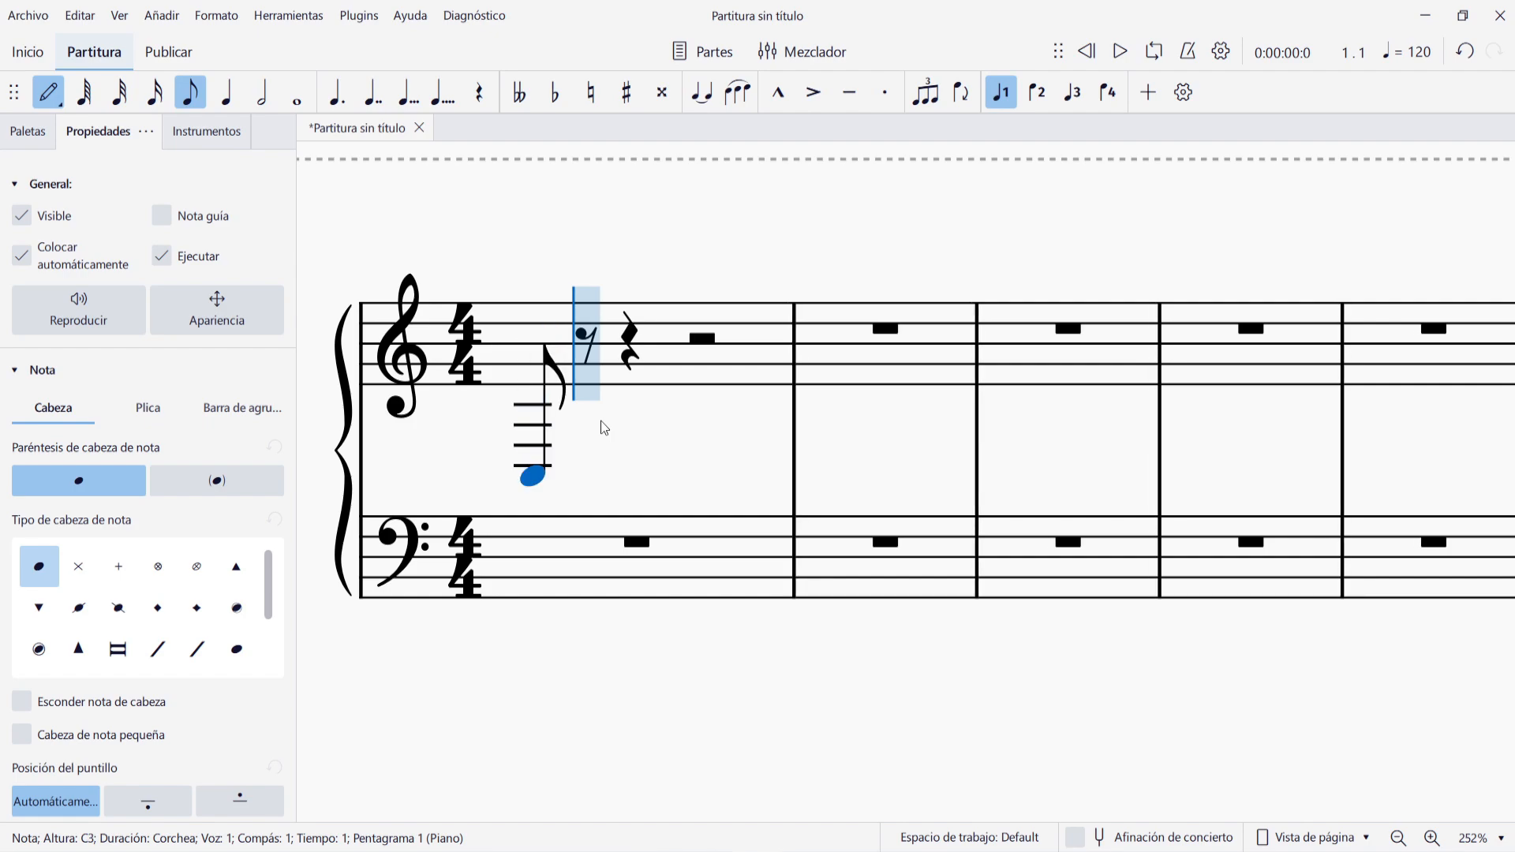
- Enter a second eighth-note C after it, raise it to C5, and finish note input
key(c)
key(ctrl+Up)
key(ctrl+Up)
key(ctrl+Down)
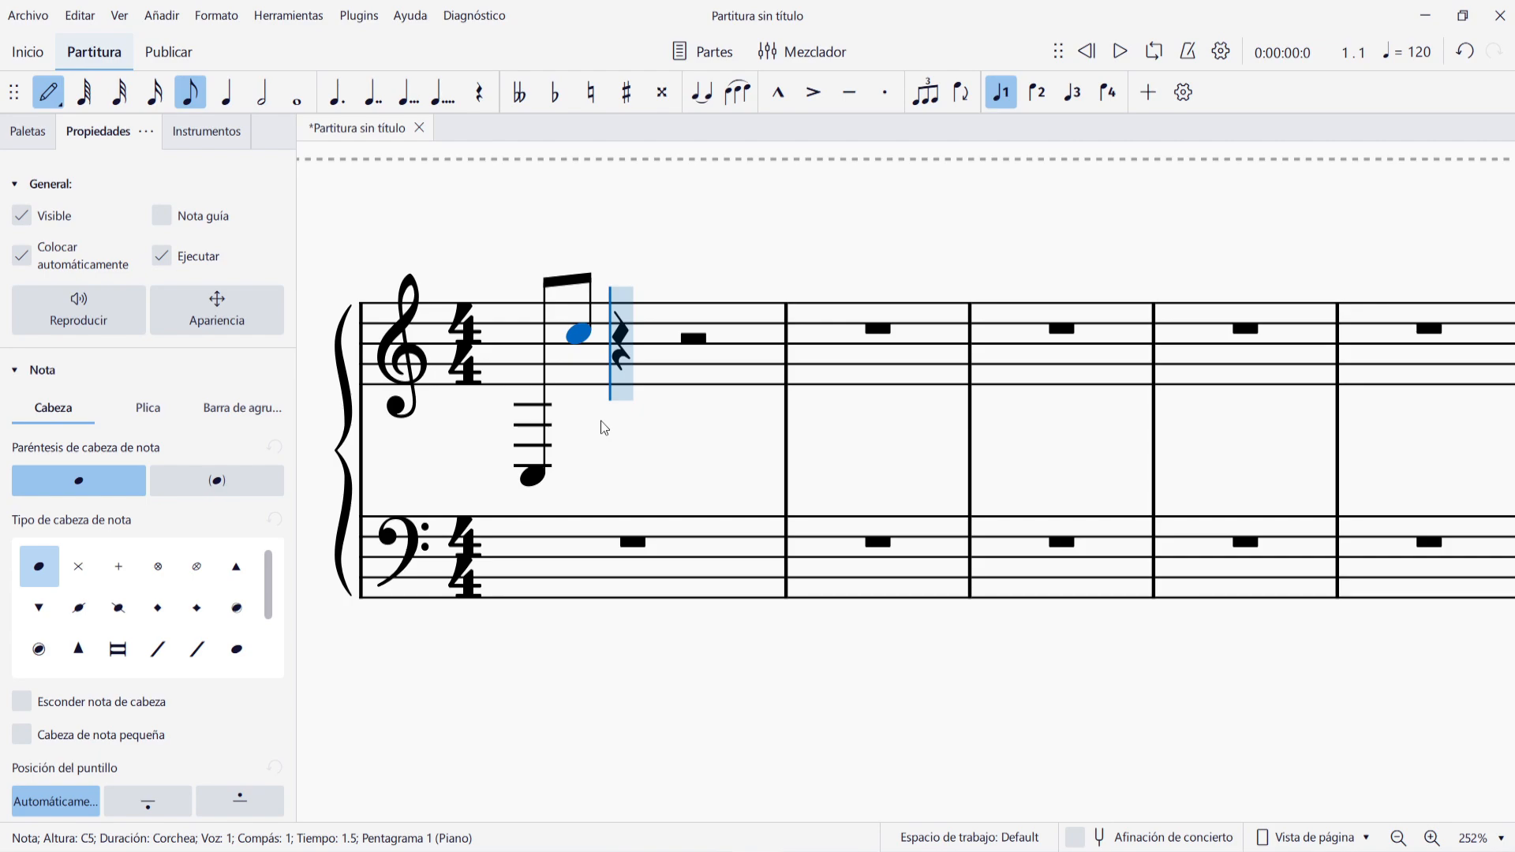
key(Escape)
key(Escape)
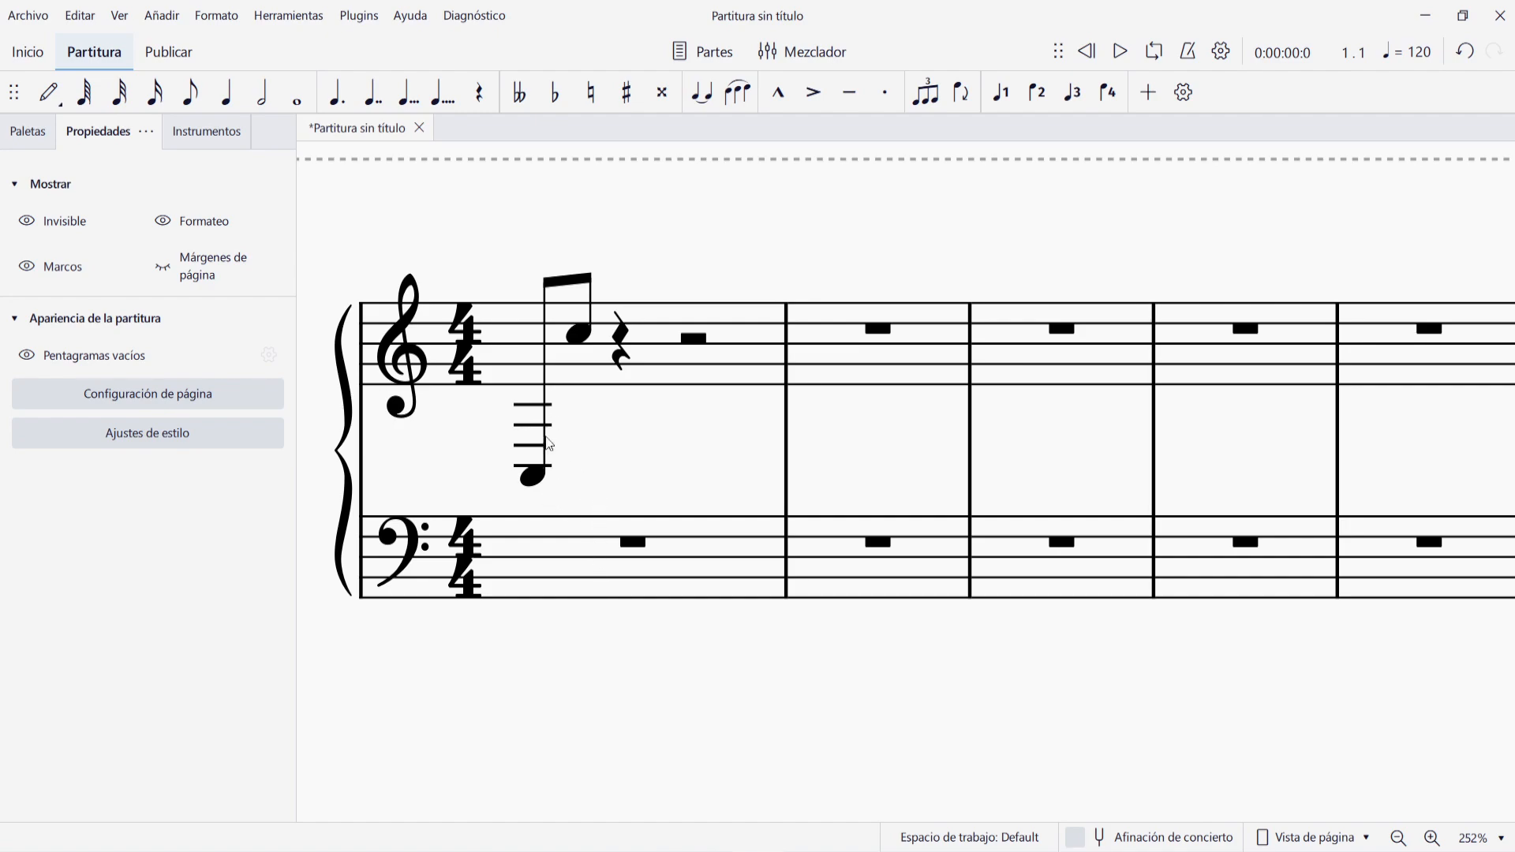
- Move the low C3 eighth note across to the bass staff, keeping it beamed to the treble C5
click(533, 477)
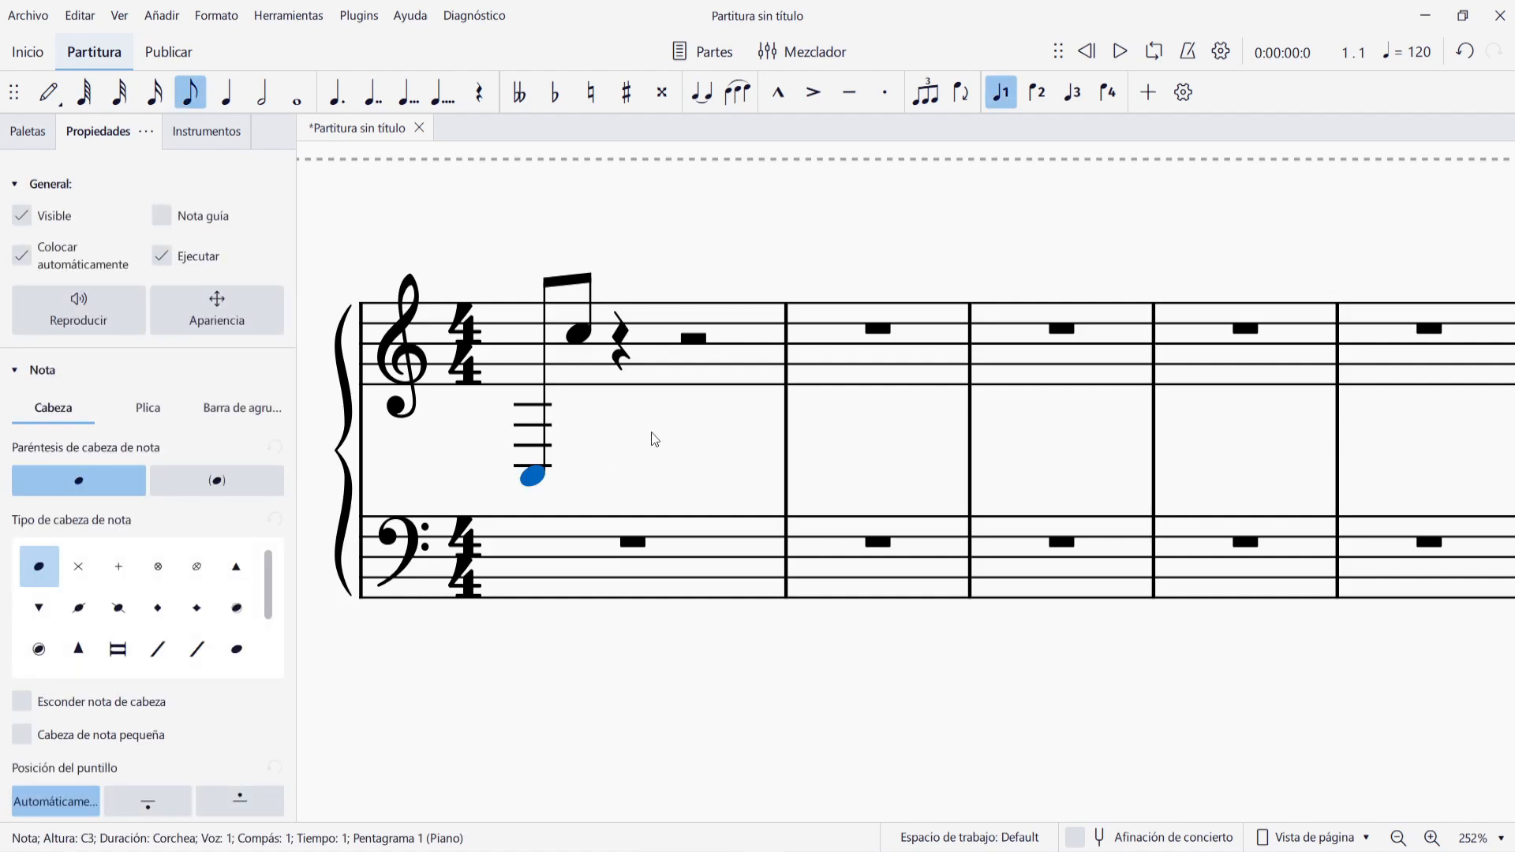
key(ctrl+shift+Down)
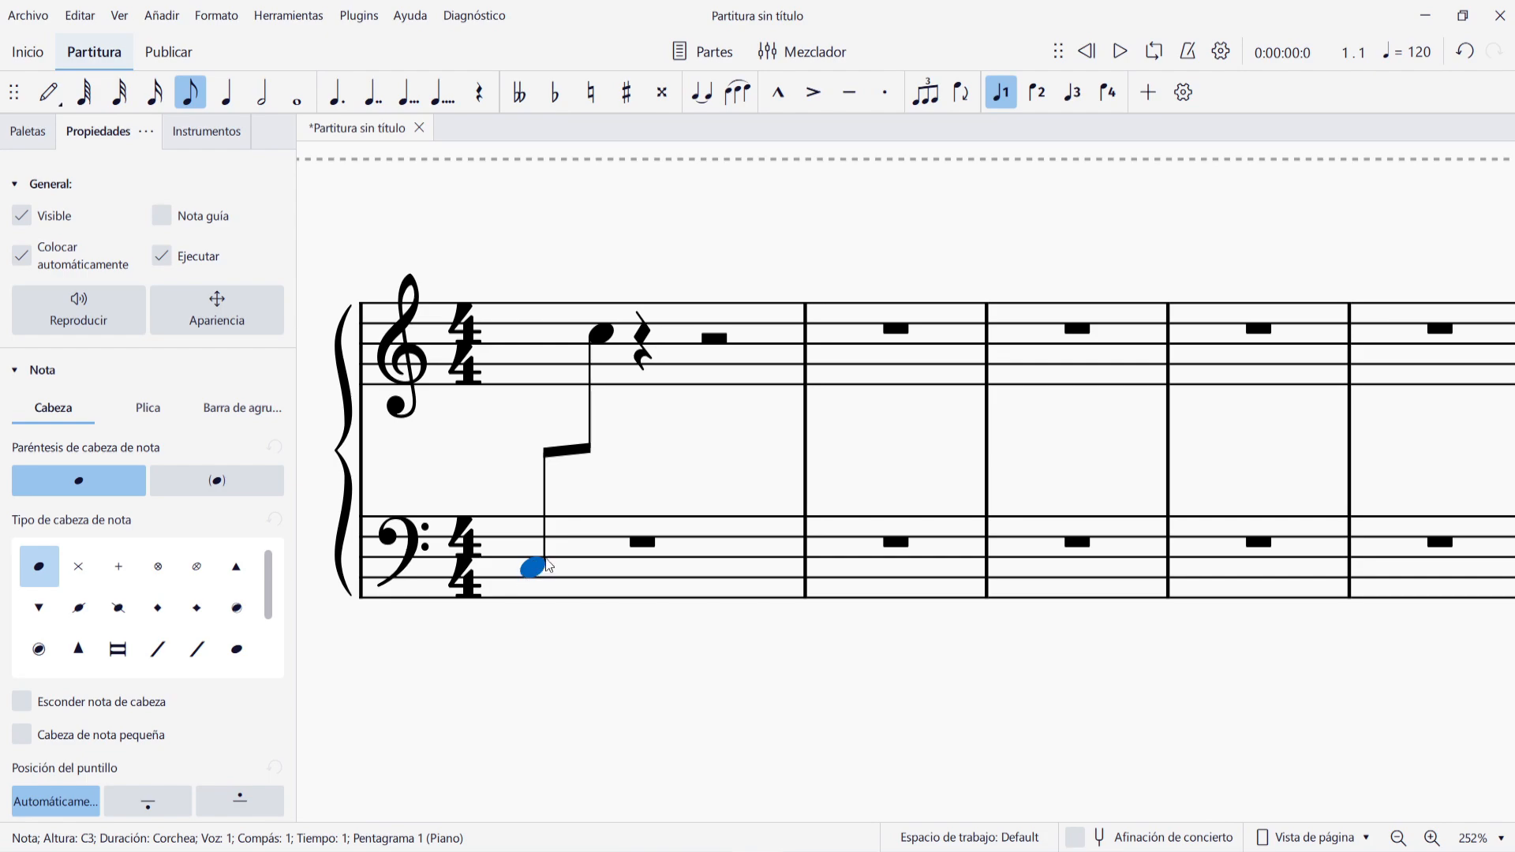
click(637, 408)
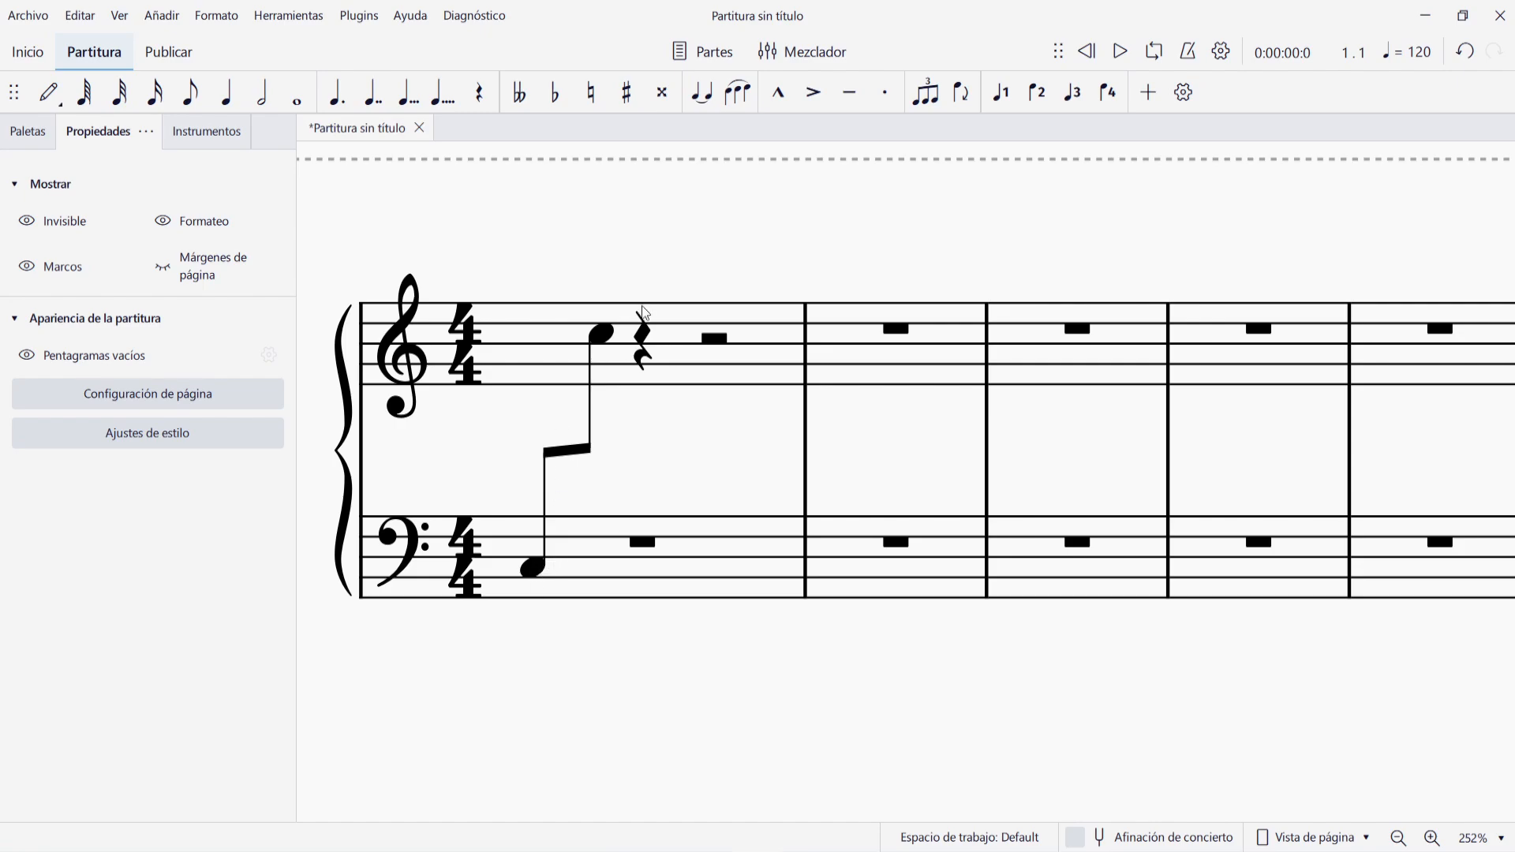
- Clear all notes from the score and enter an eighth-note C3 at the start of the bass staff
key(ctrl+a)
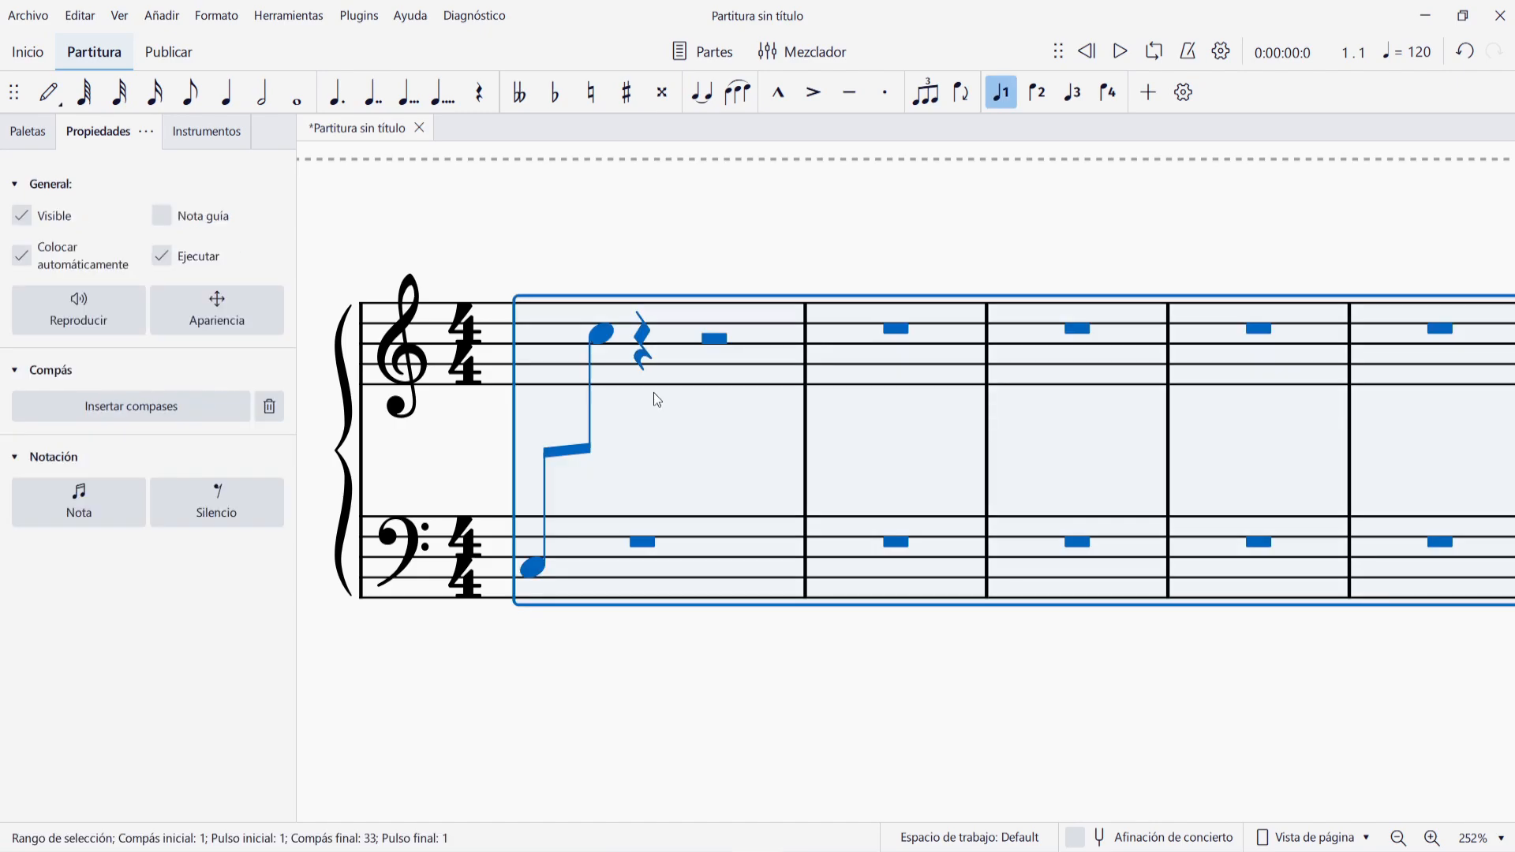
key(Delete)
click(575, 550)
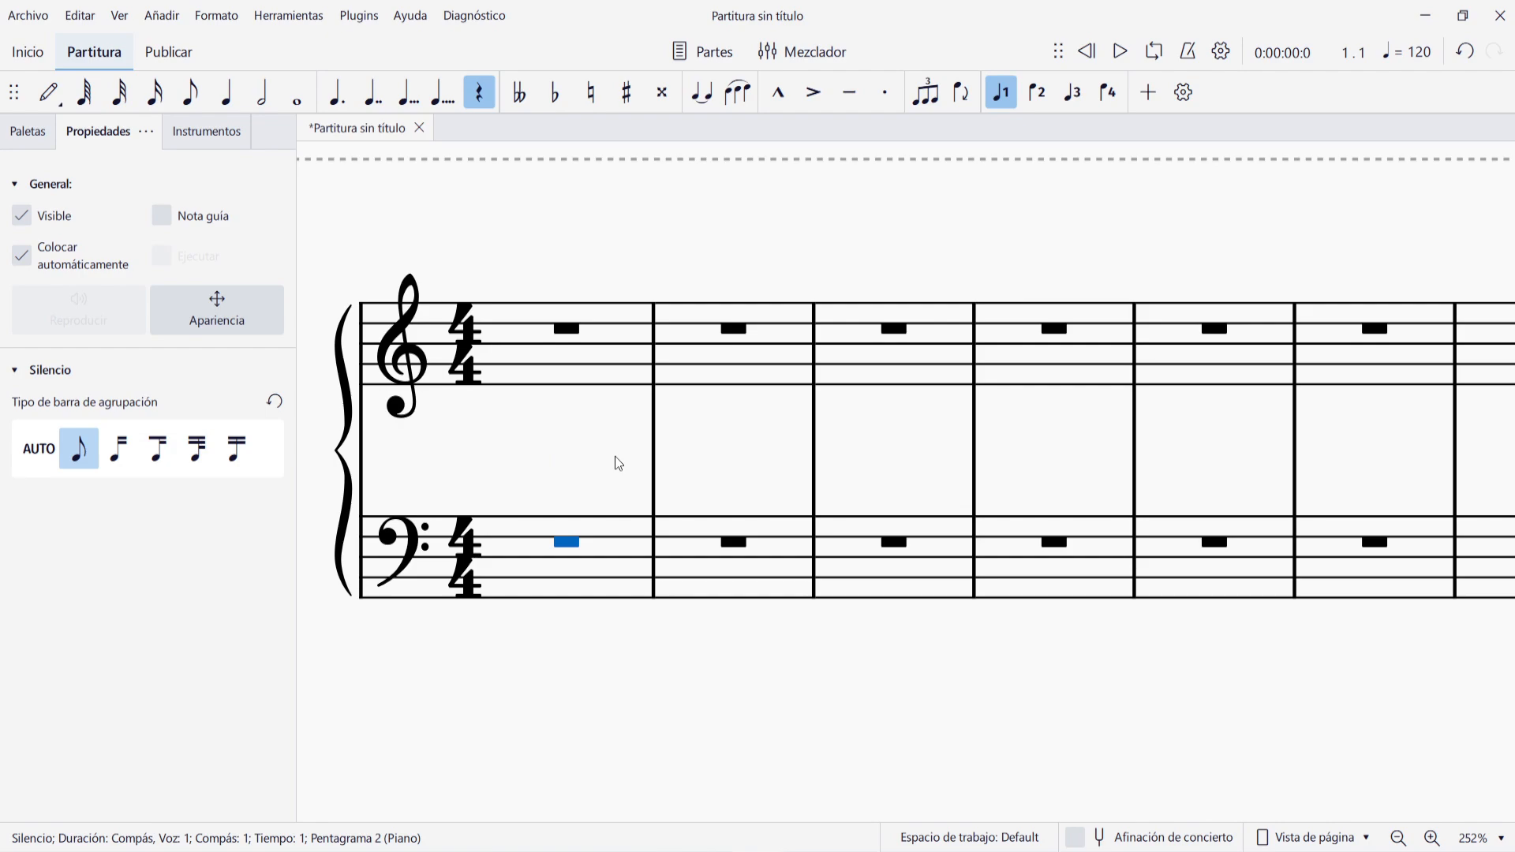
key(4)
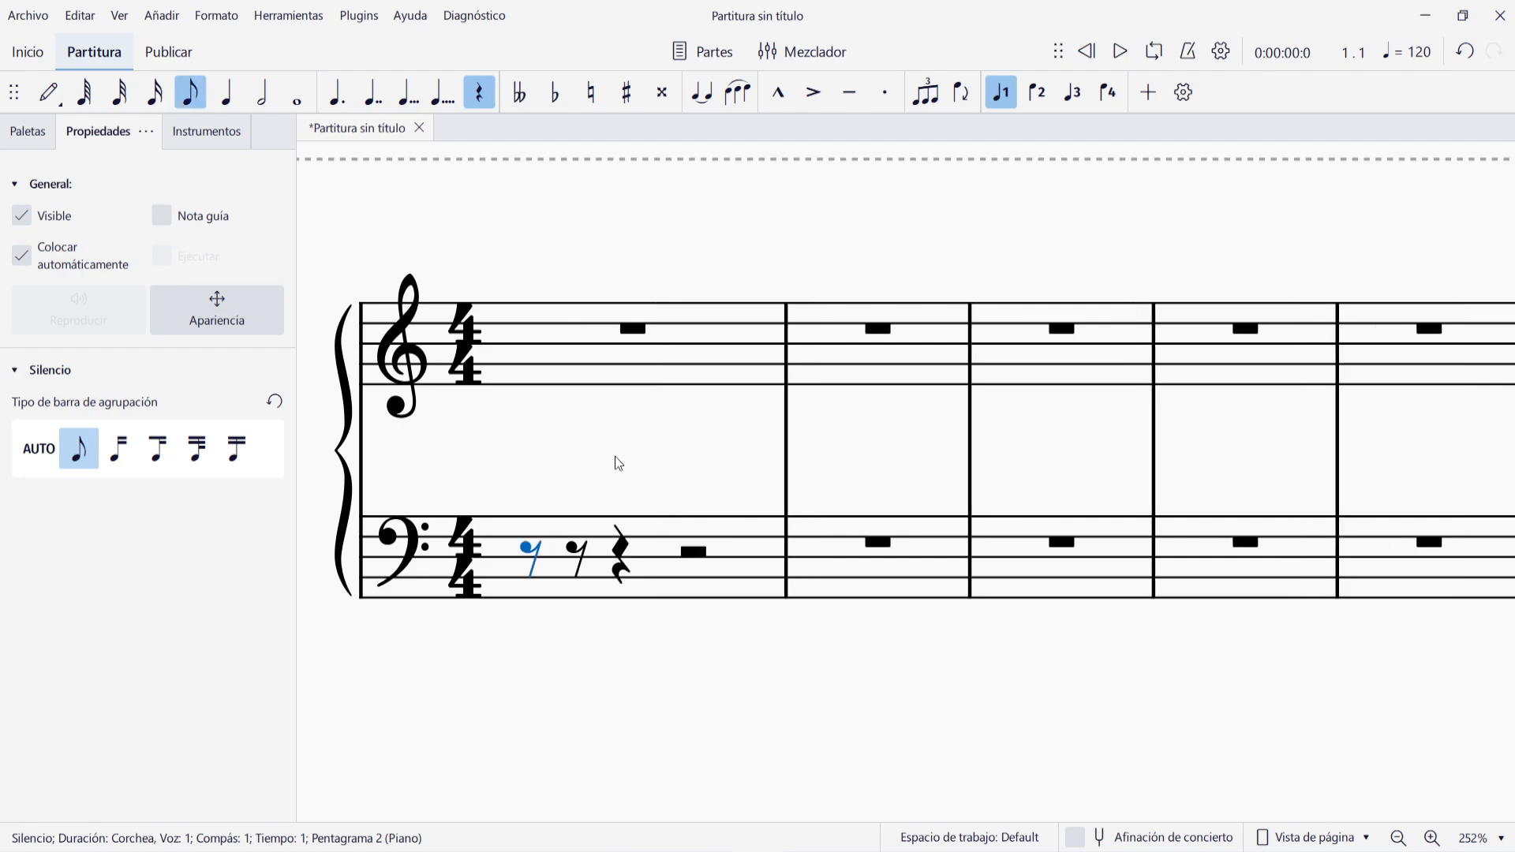
key(c)
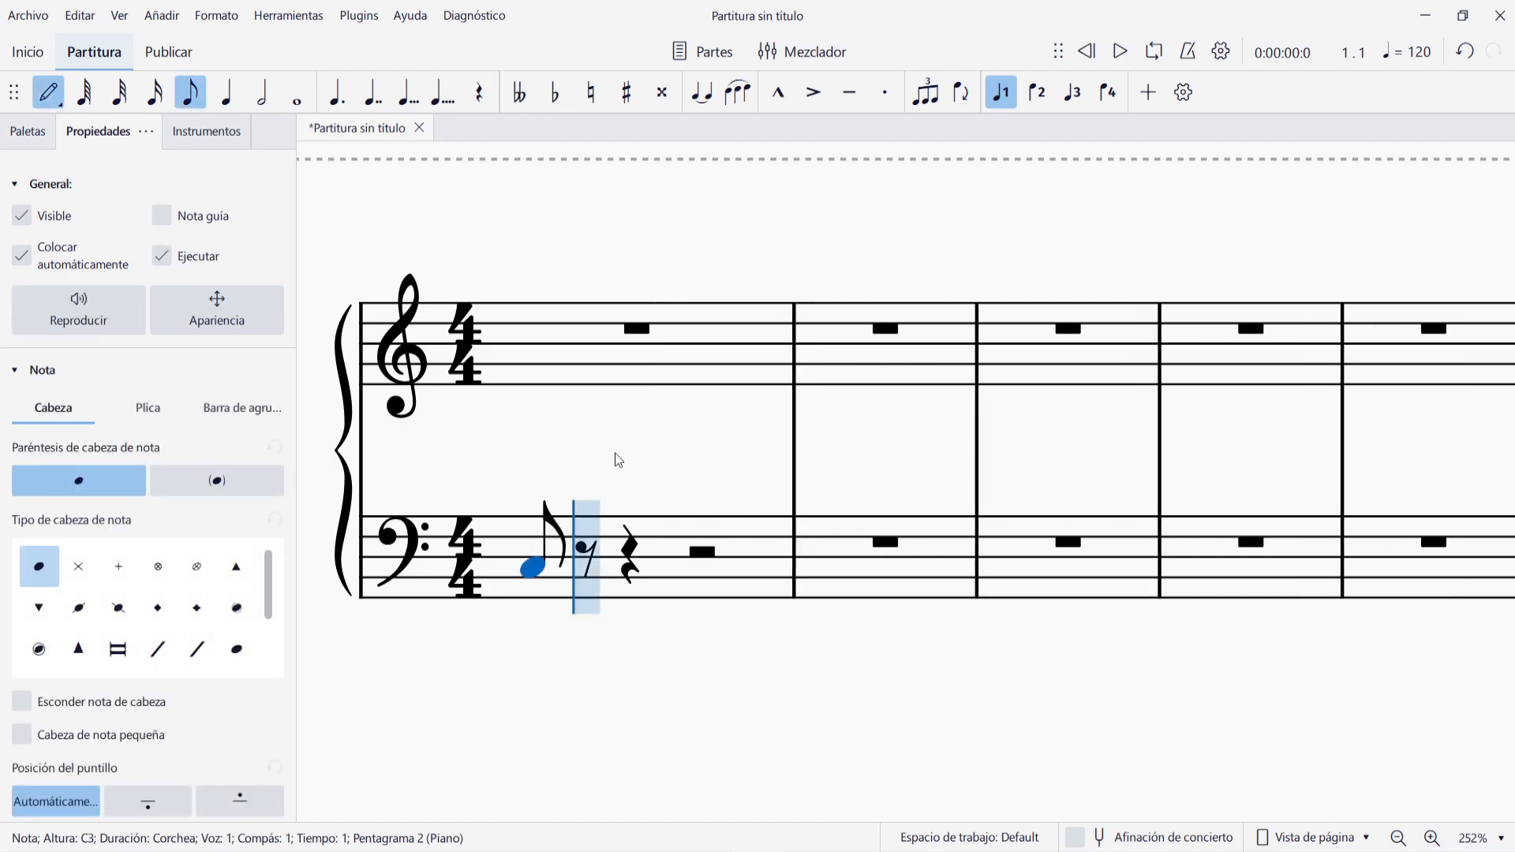
key(Escape)
- Enter an eighth-note C4, E4, G4 chord at the start of the treble staff's first measure and finish note input
click(592, 351)
key(n)
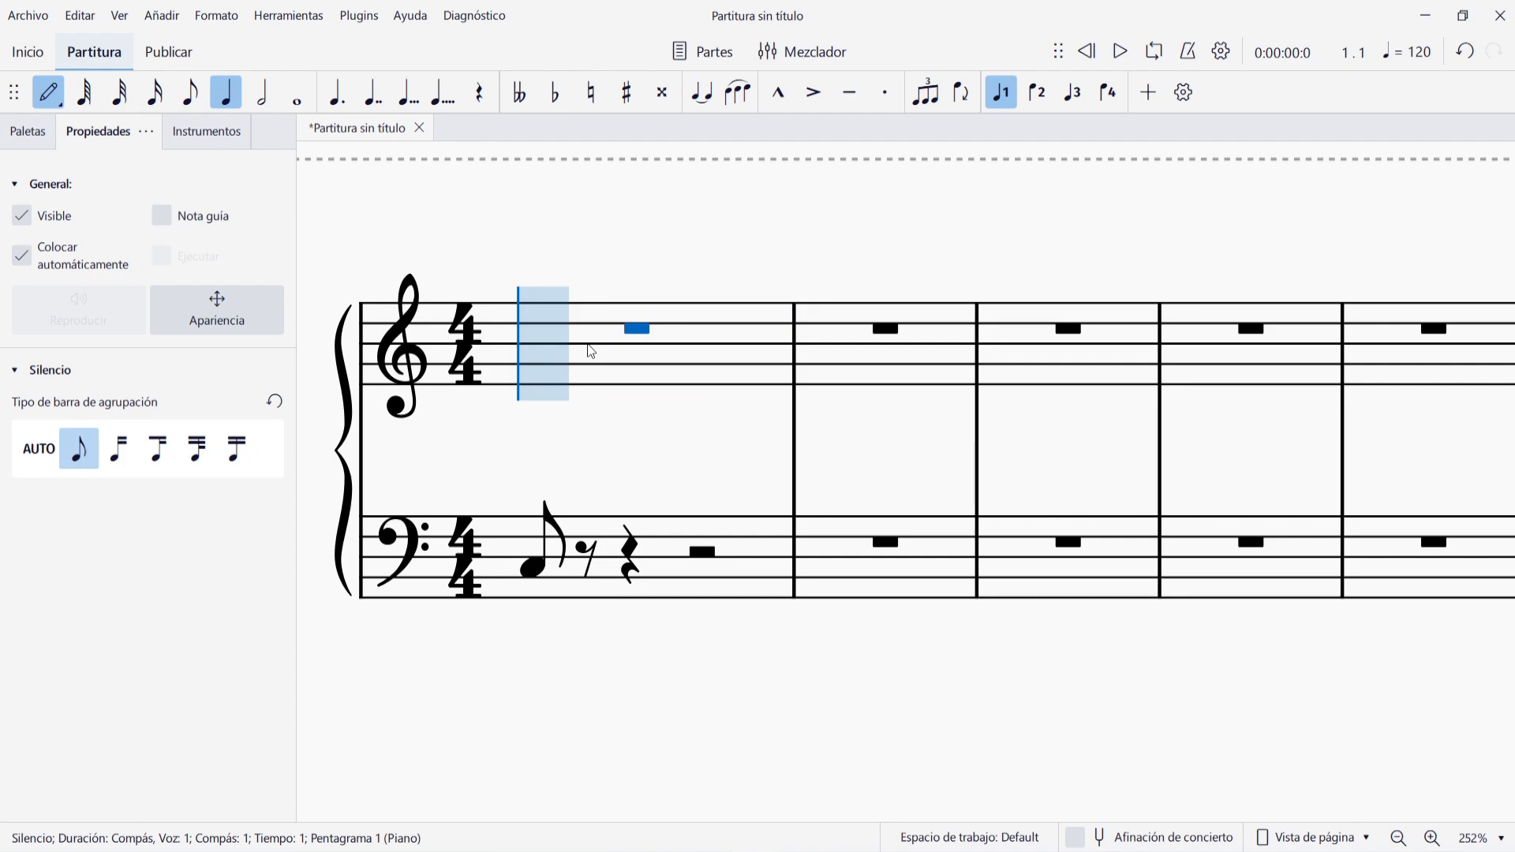
key(4)
key(c)
key(ctrl+Down)
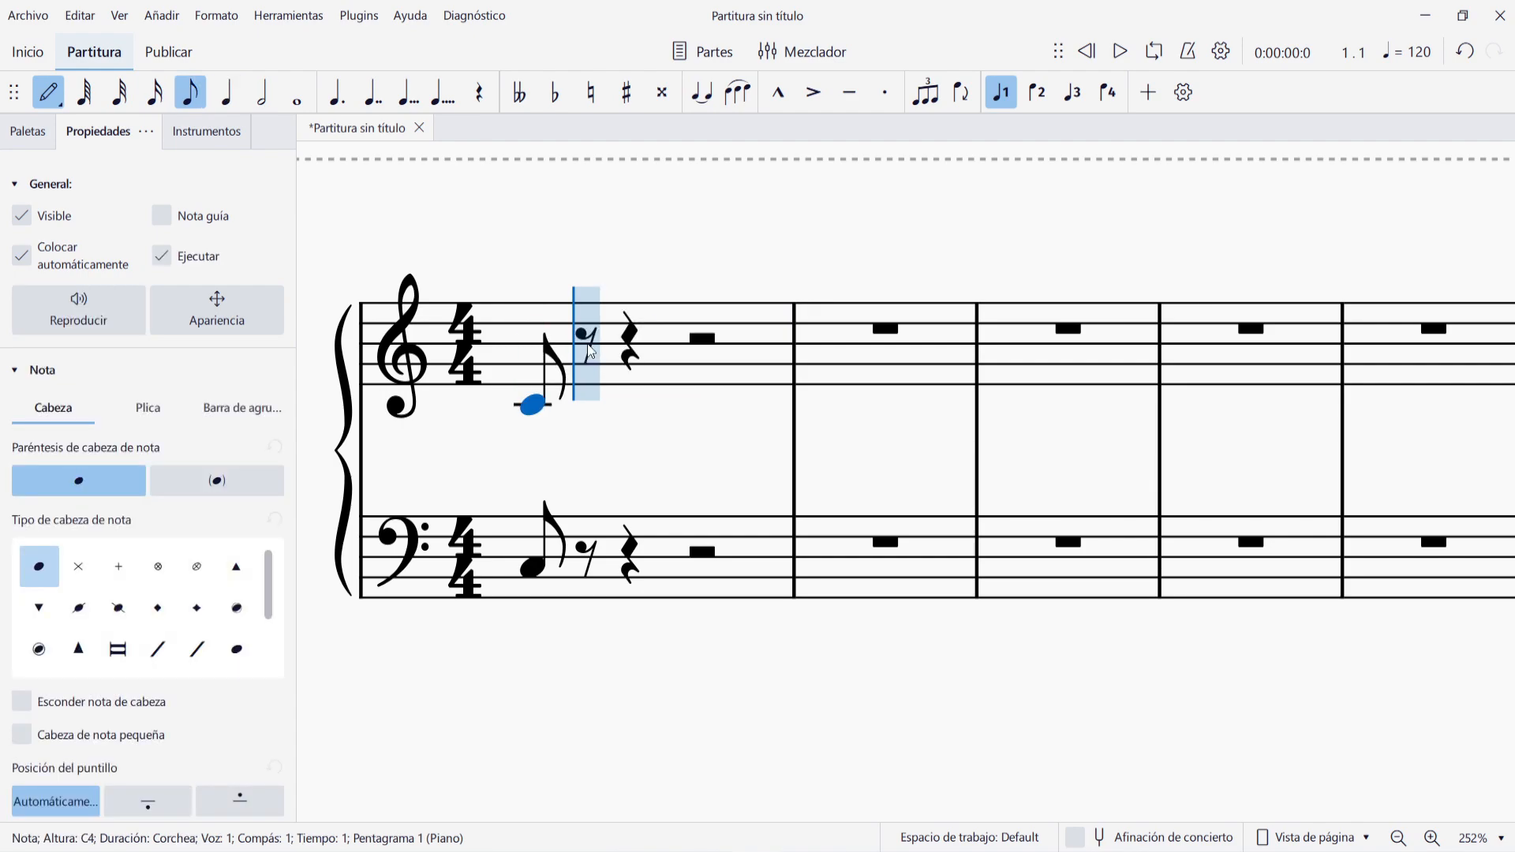
key(shift+e)
key(shift+g)
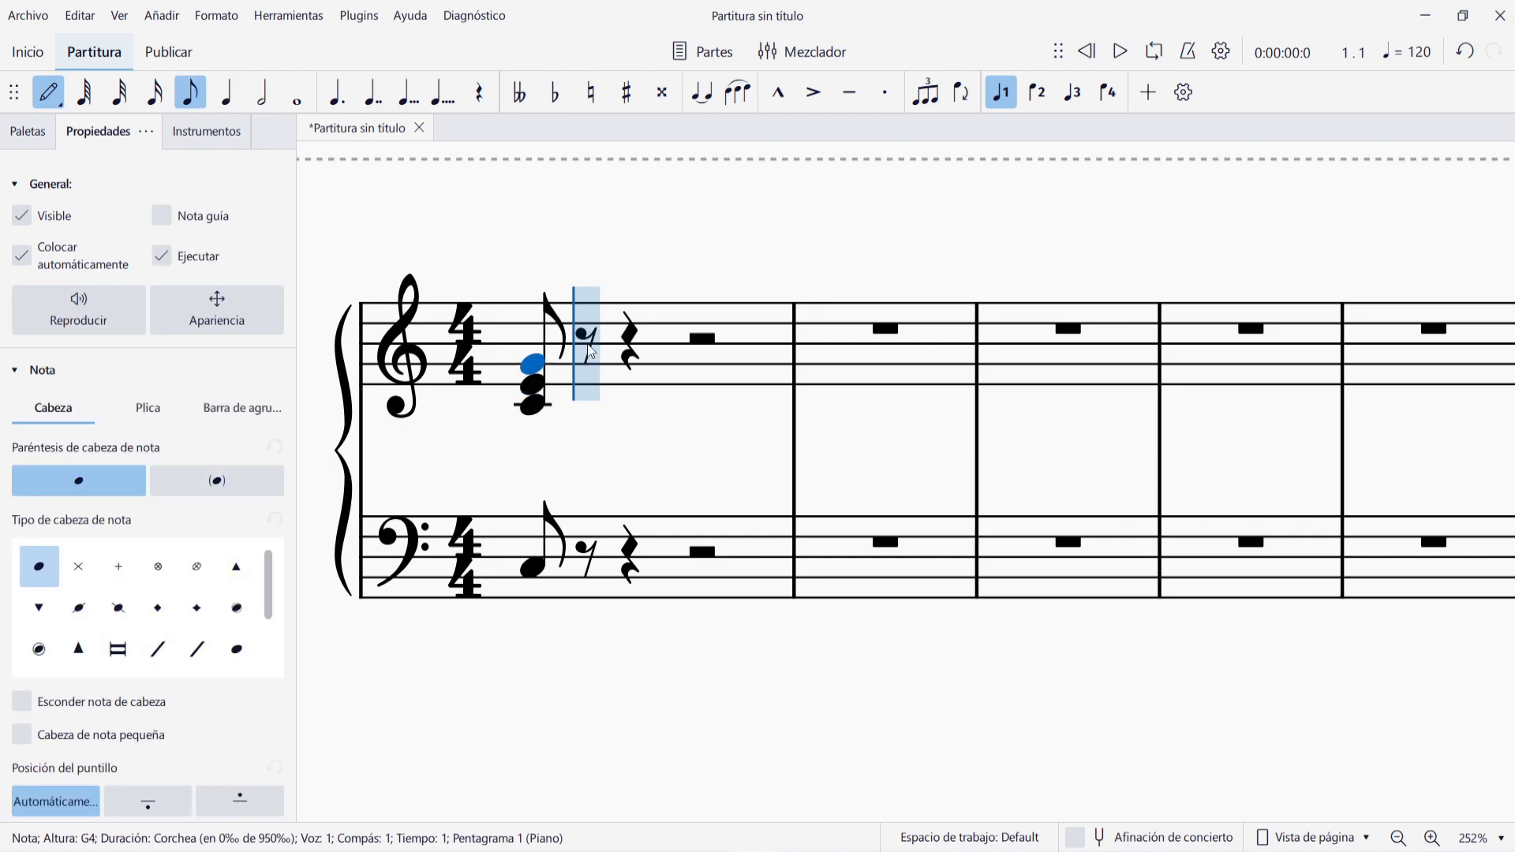
key(Escape)
key(Escape)
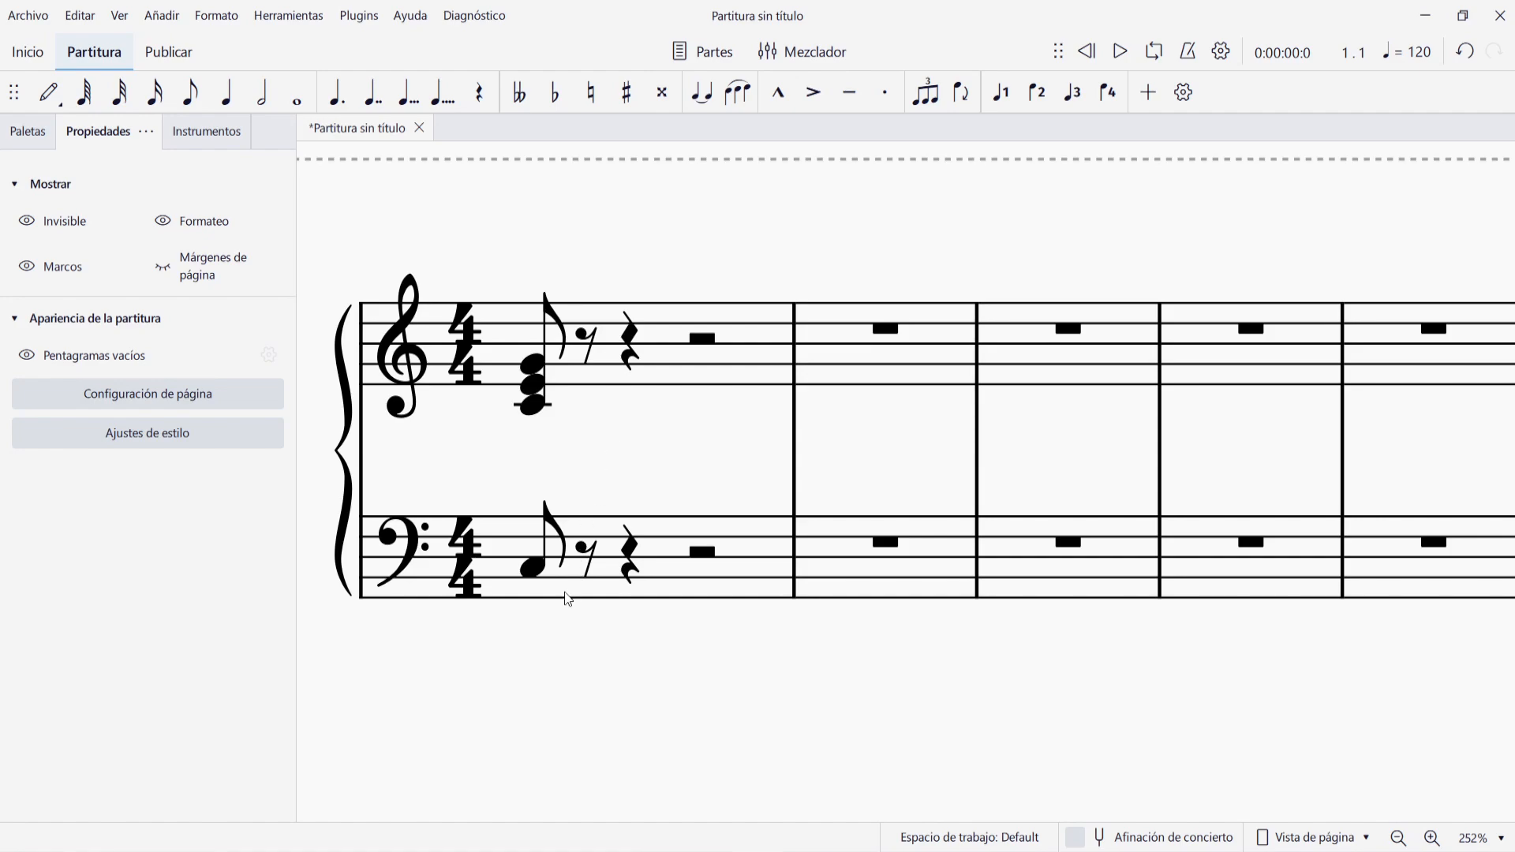
- Disable automatic placement for the bass C3's stem and lengthen it up into the treble chord
click(545, 546)
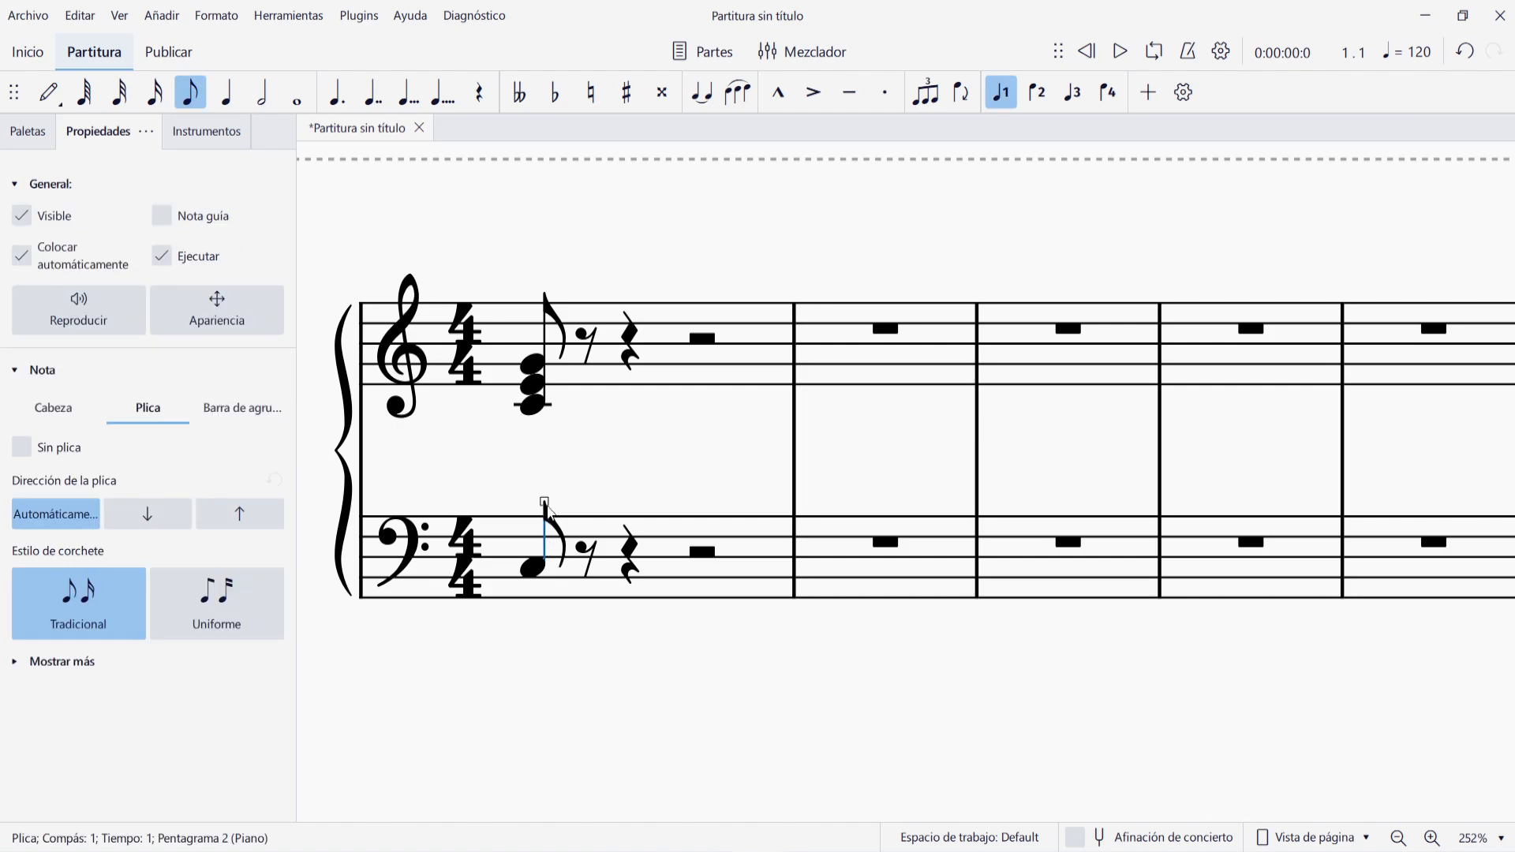
drag(544, 502, 546, 484)
key(ctrl+z)
click(23, 258)
drag(546, 506, 546, 342)
key(Escape)
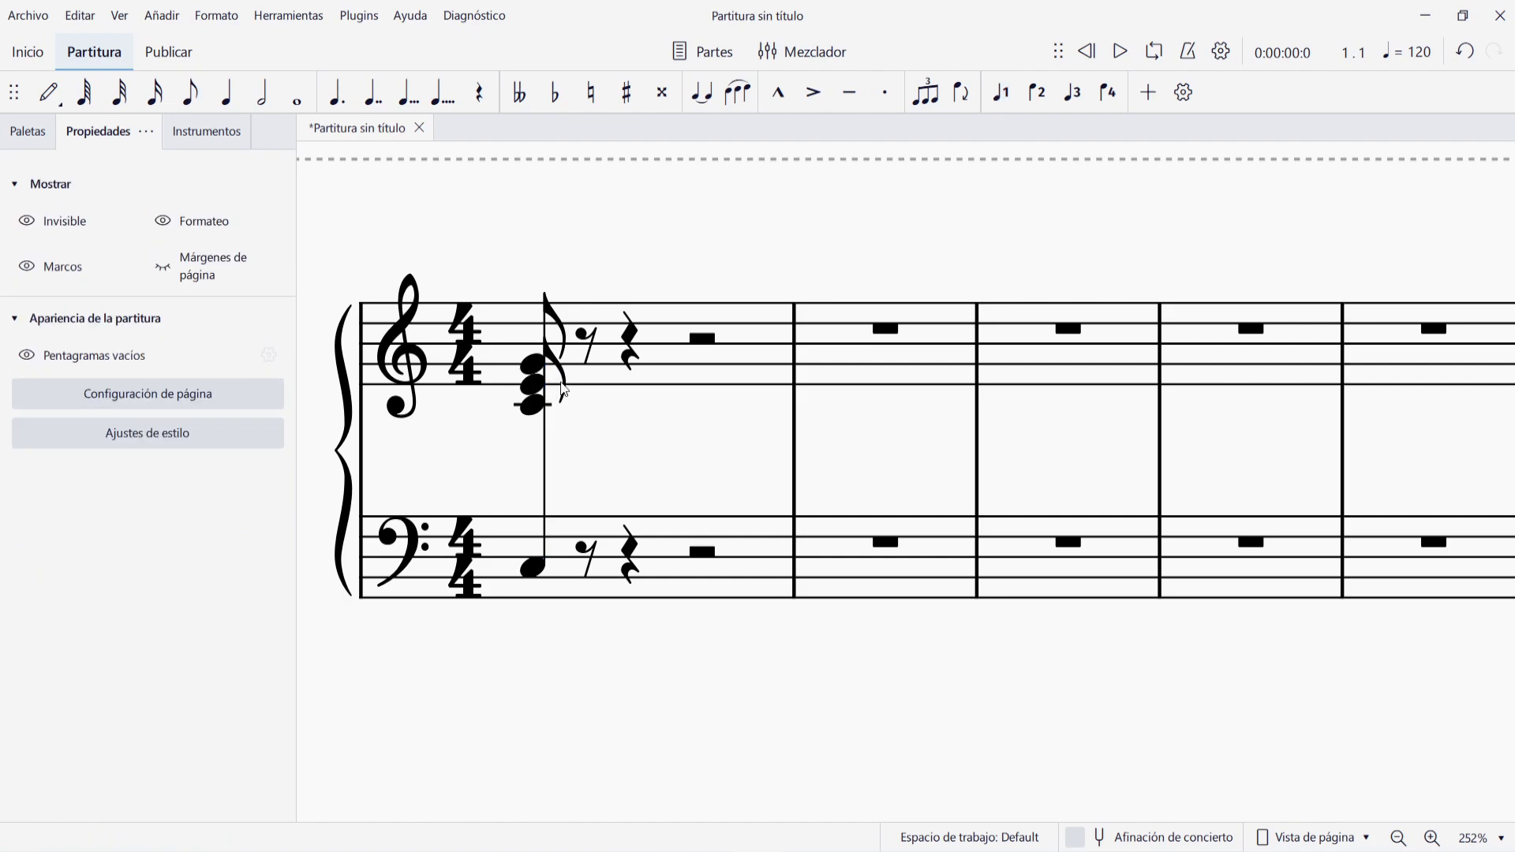
click(569, 377)
key(Escape)
drag(591, 438, 601, 426)
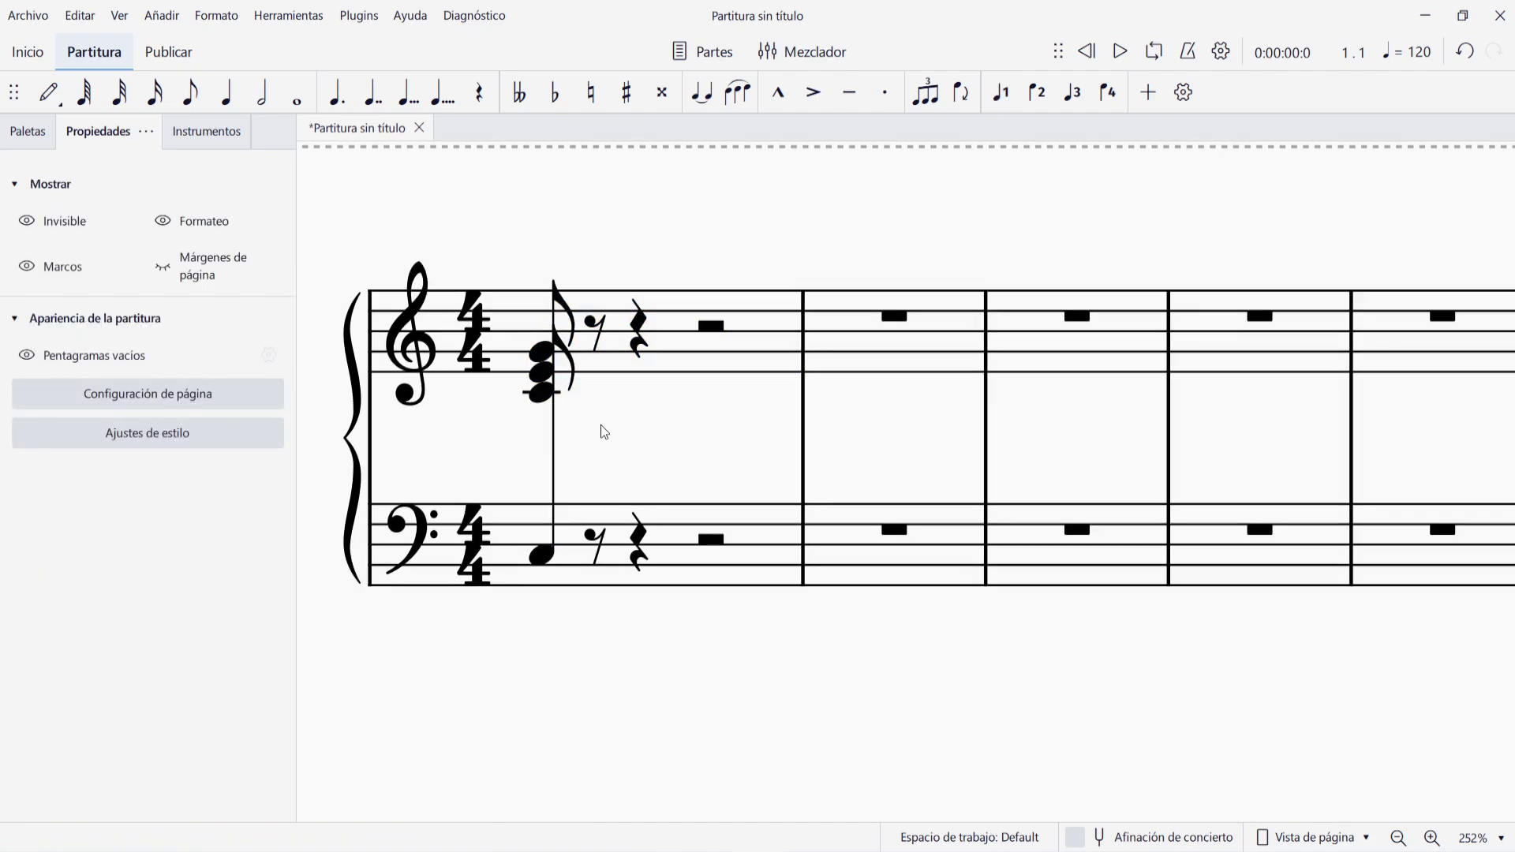
click(568, 361)
key(Escape)
click(561, 357)
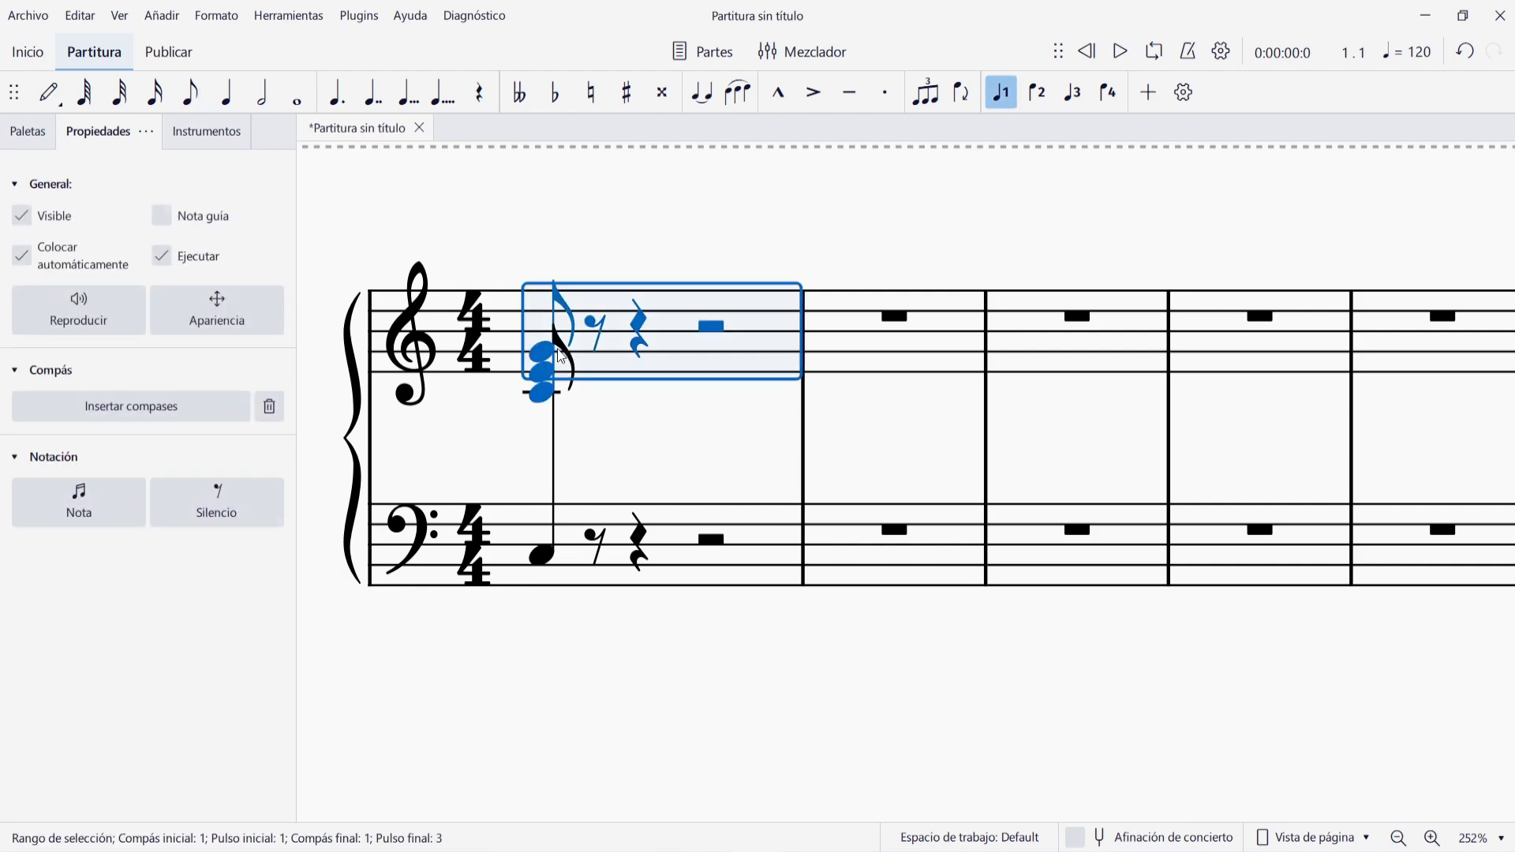
key(Escape)
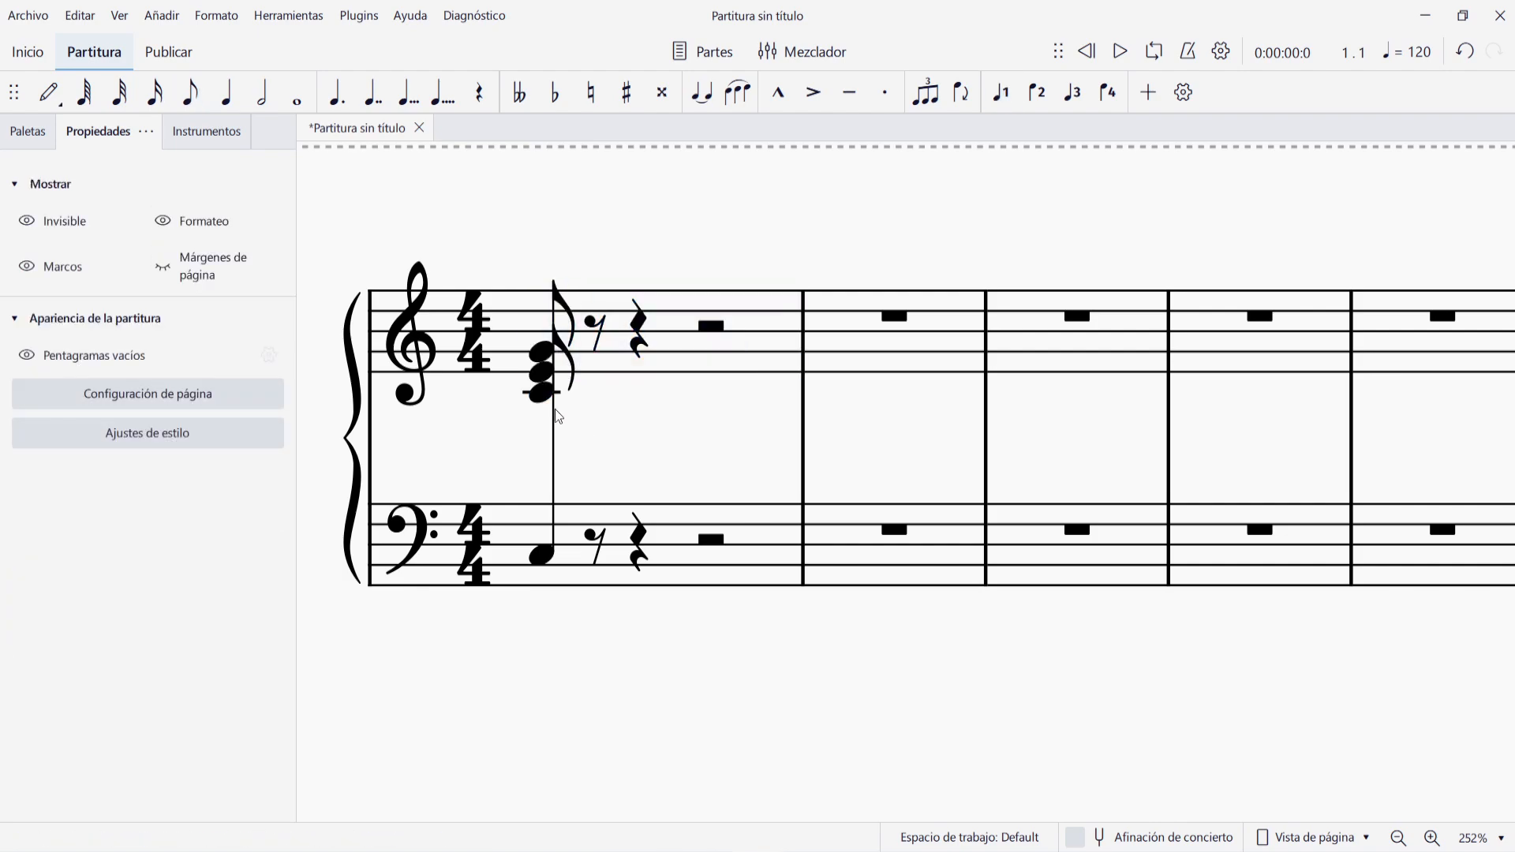
- Shorten the bass C3's stem so its flag clears the treble chord's flag, and make the bass note's flag invisible
click(555, 453)
drag(557, 331, 564, 398)
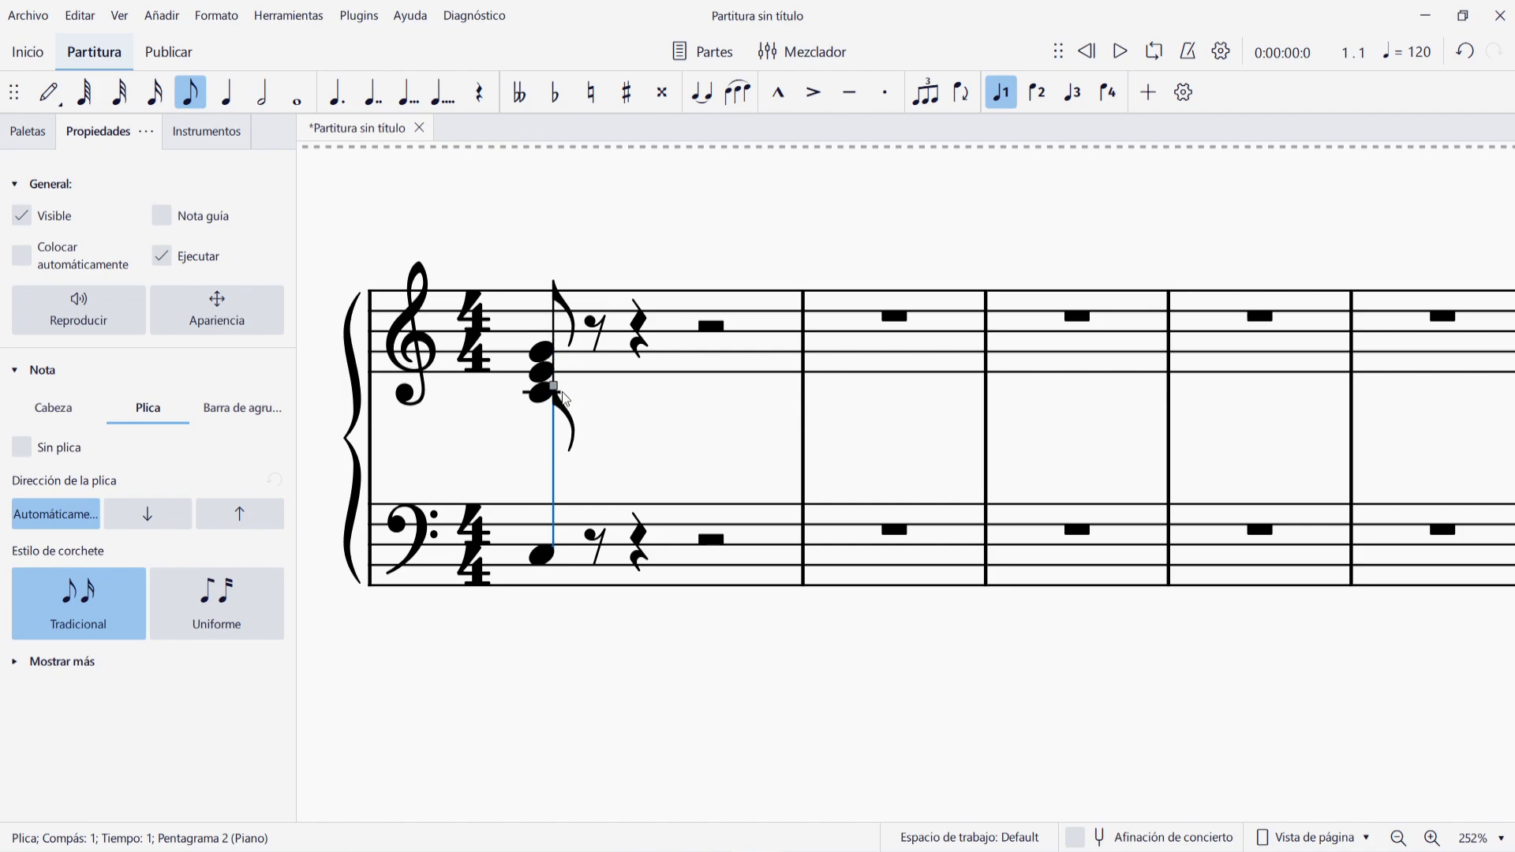
key(Escape)
click(567, 423)
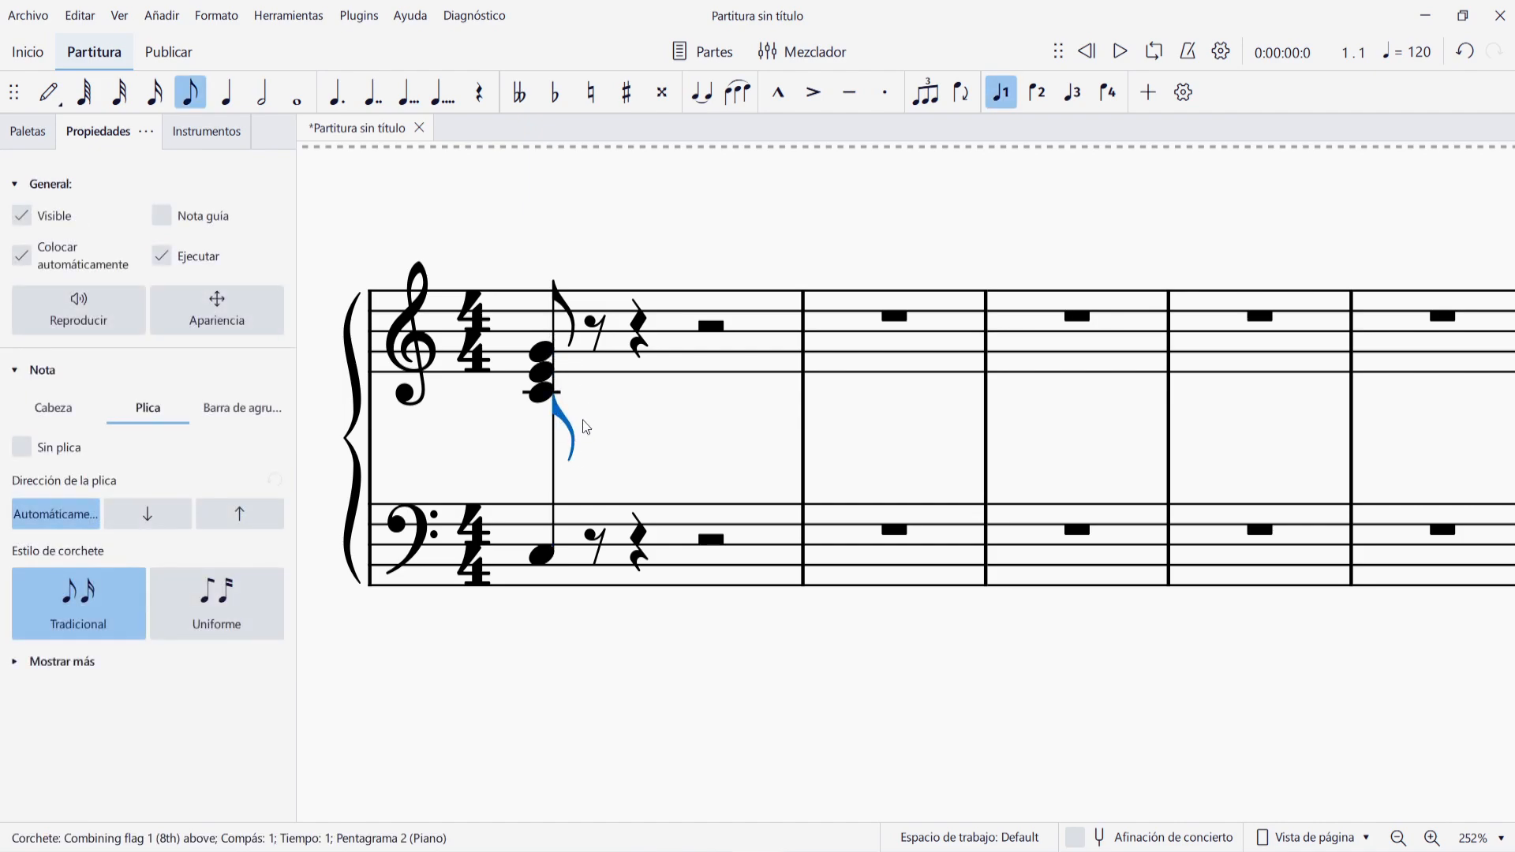
click(21, 215)
key(Escape)
- Lengthen the bass C3's stem up again until it joins the treble chord's stem
click(553, 461)
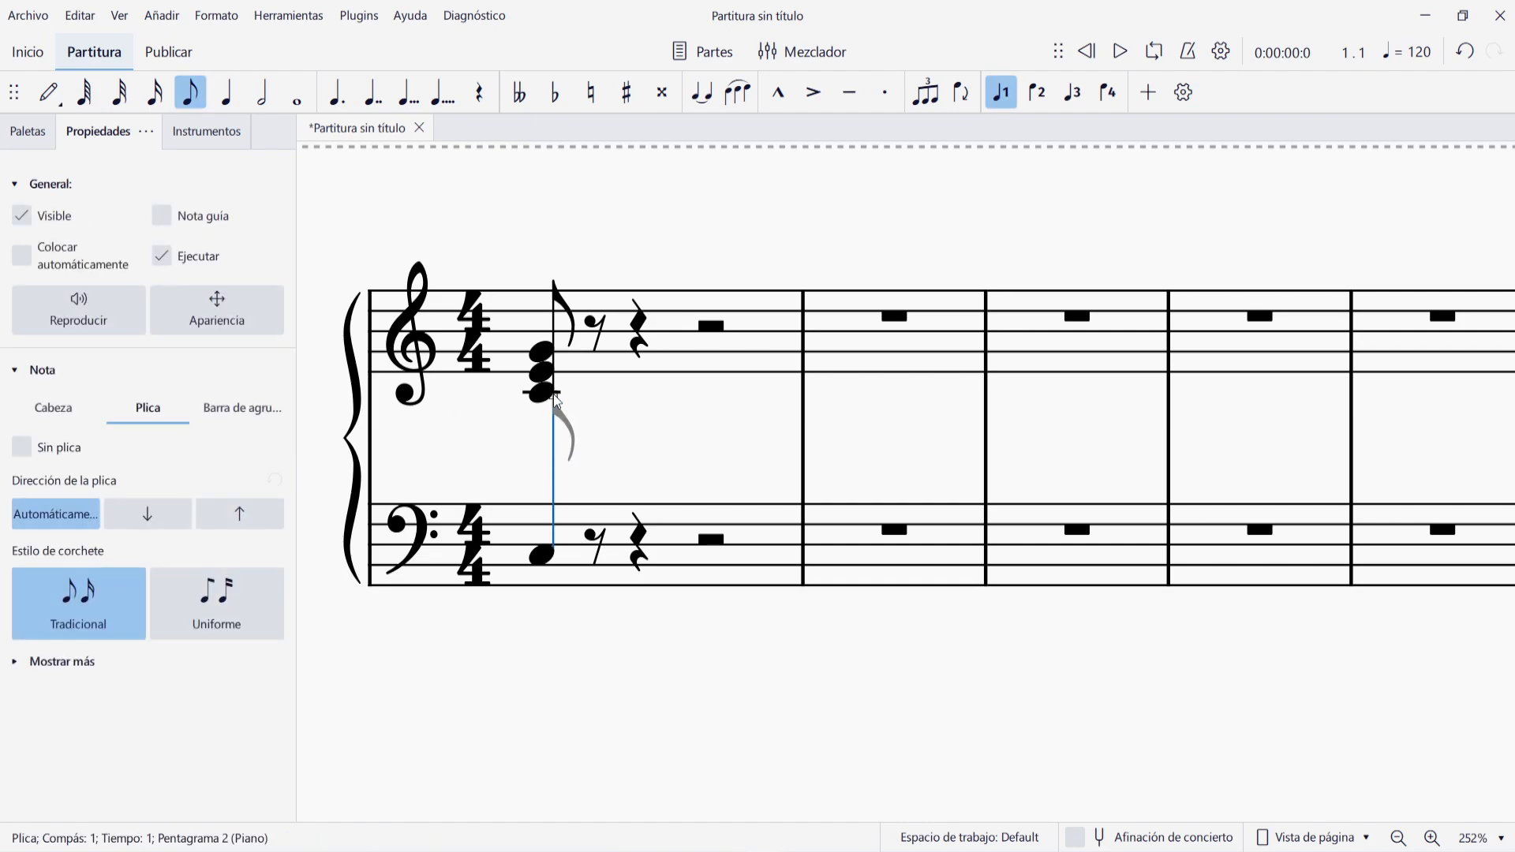
drag(554, 369, 553, 335)
key(Escape)
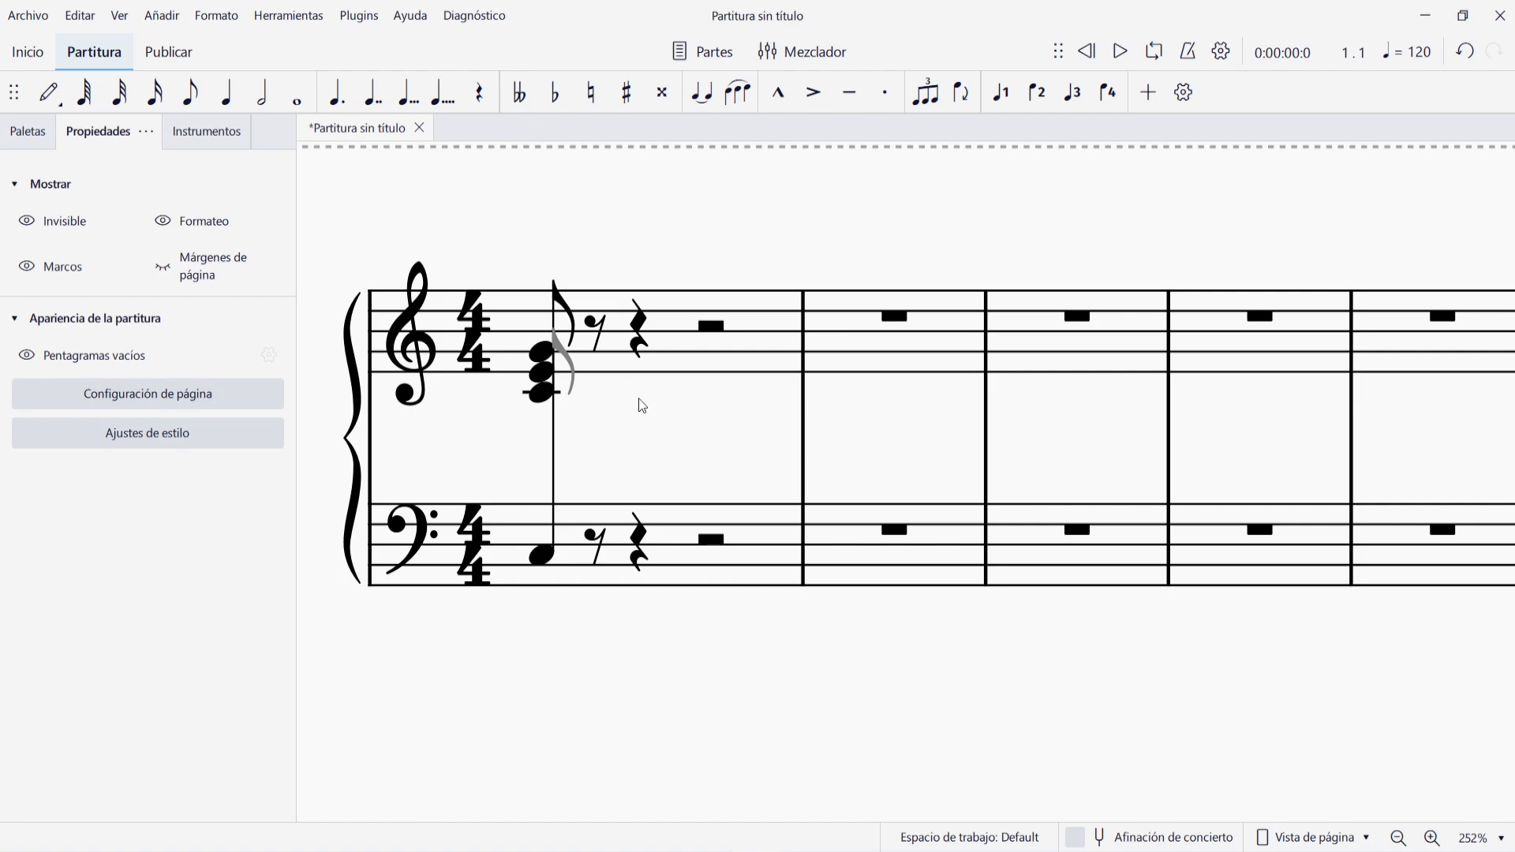
- Turn off the display of invisible elements in the score
click(119, 18)
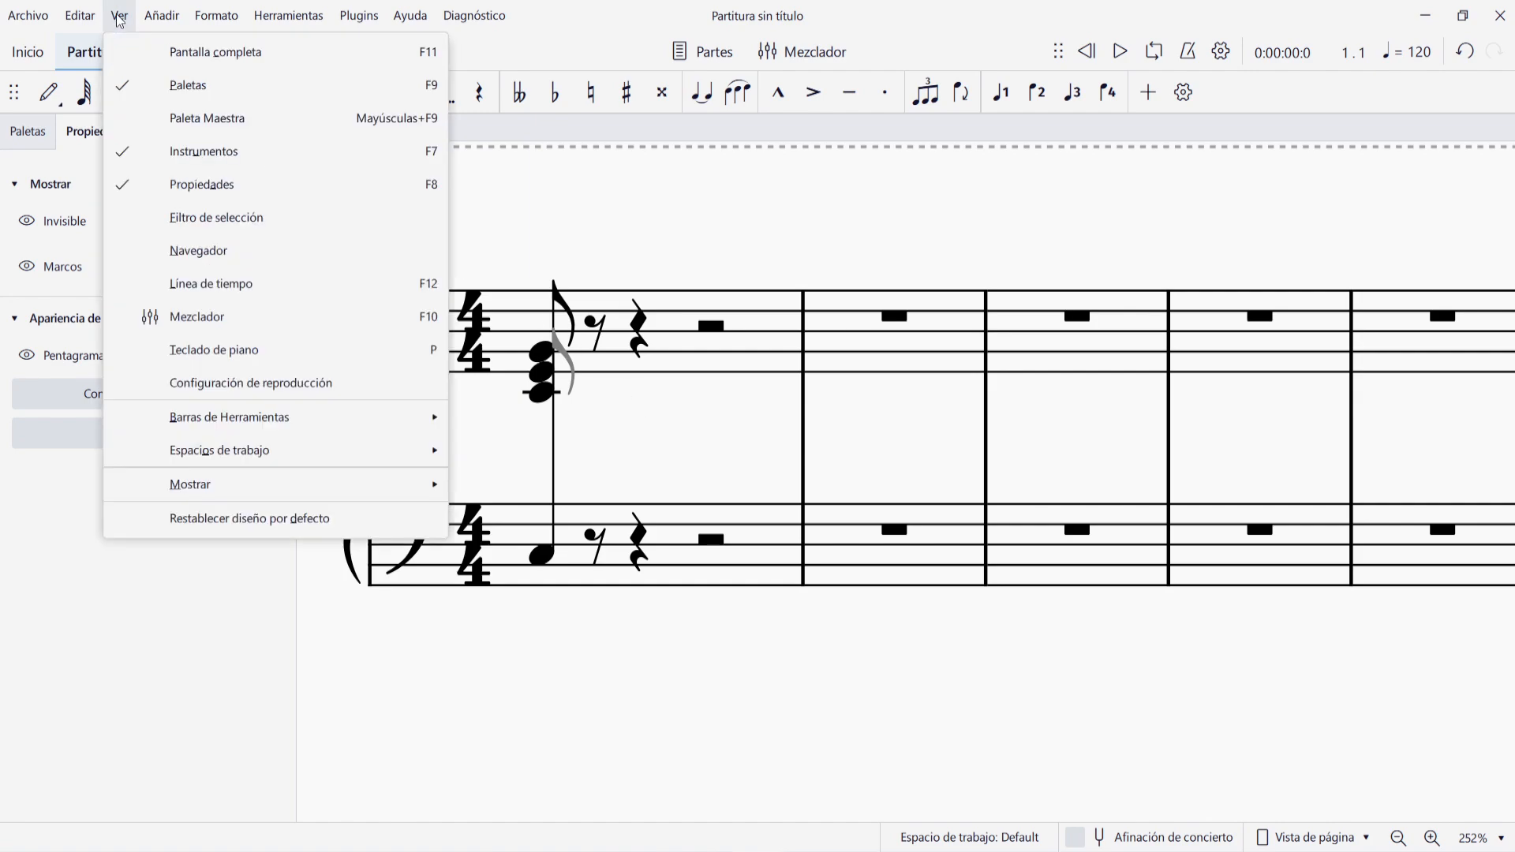
mouse_move(272, 479)
click(532, 491)
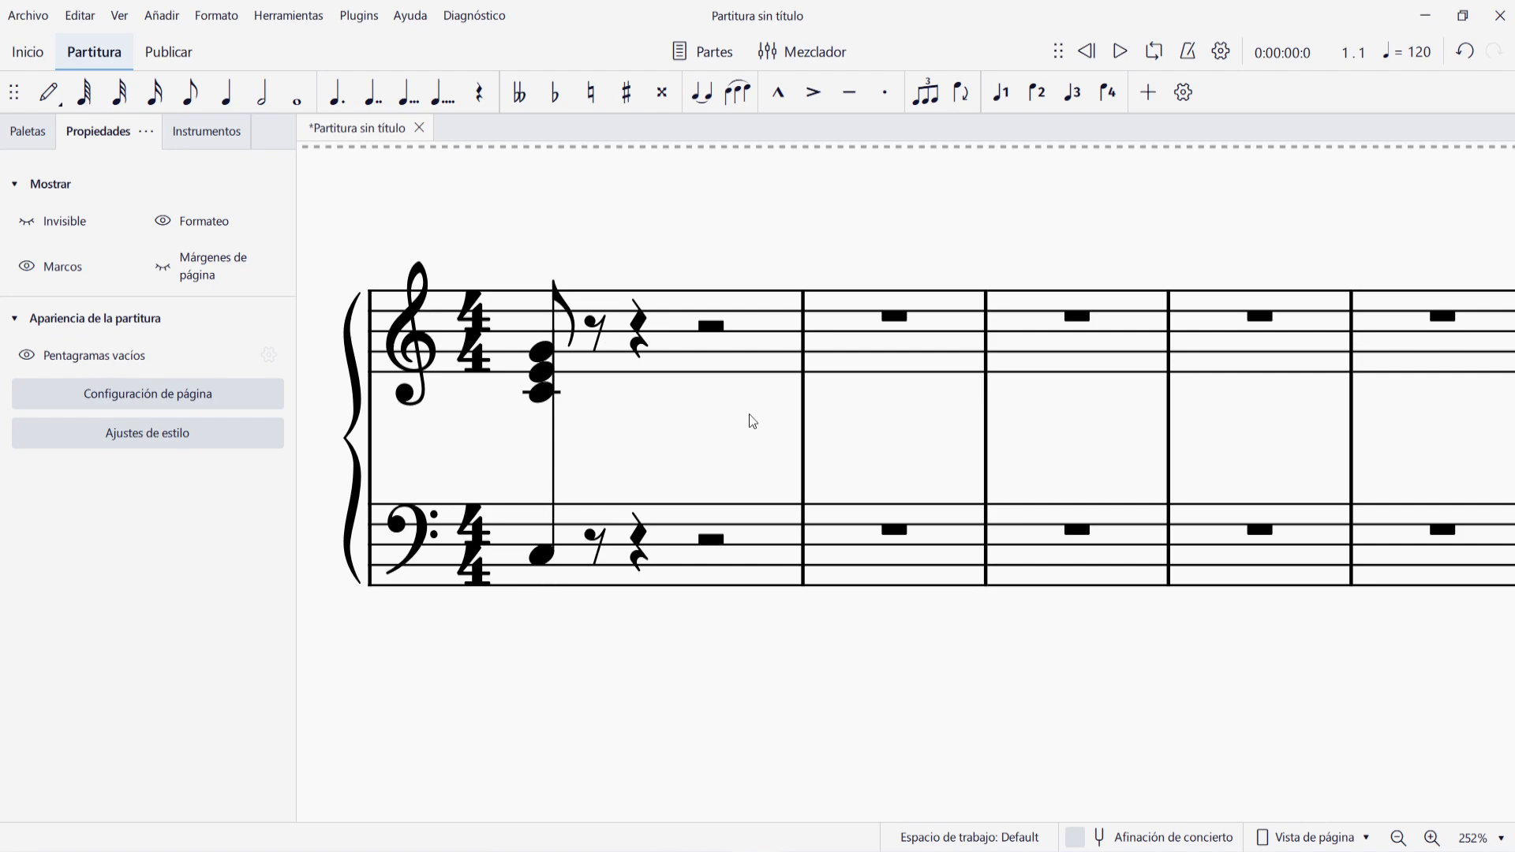
- Close the piano score without saving and create a new score from the Guitar template
click(419, 128)
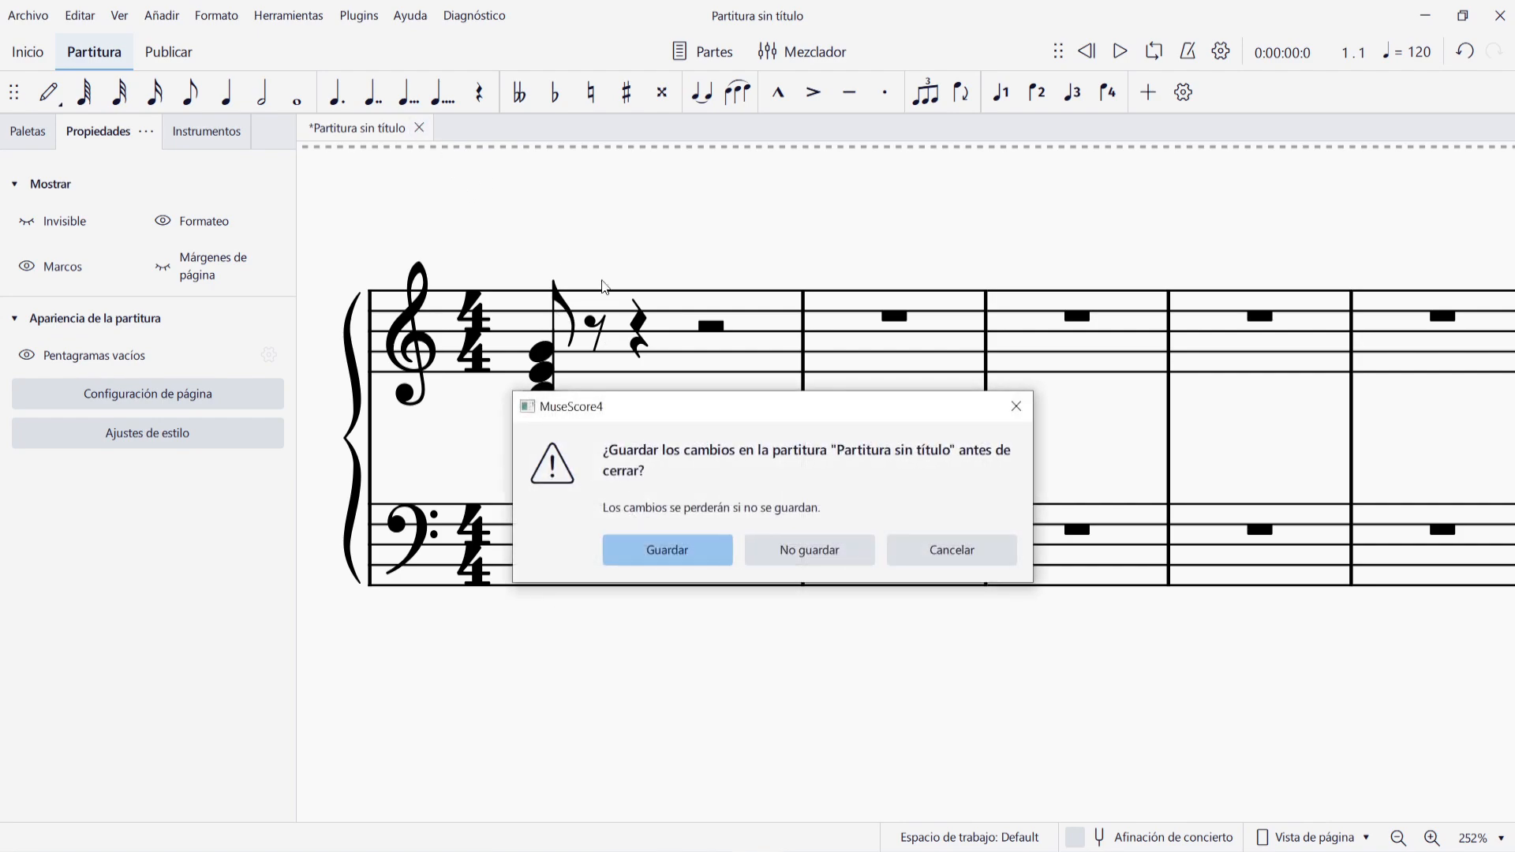
click(858, 550)
click(462, 389)
click(588, 242)
text(guita)
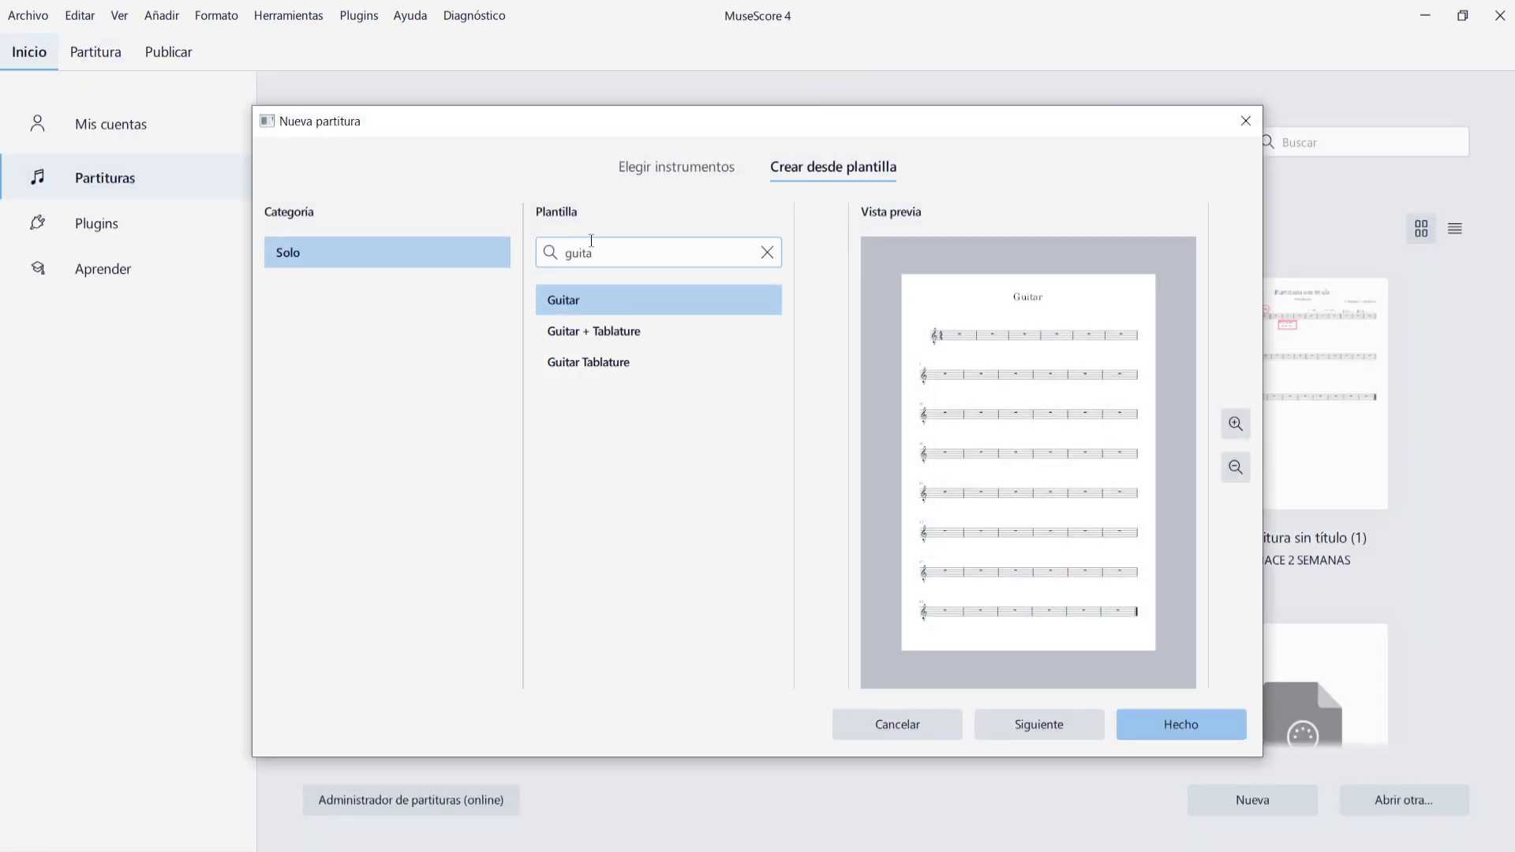
double_click(636, 303)
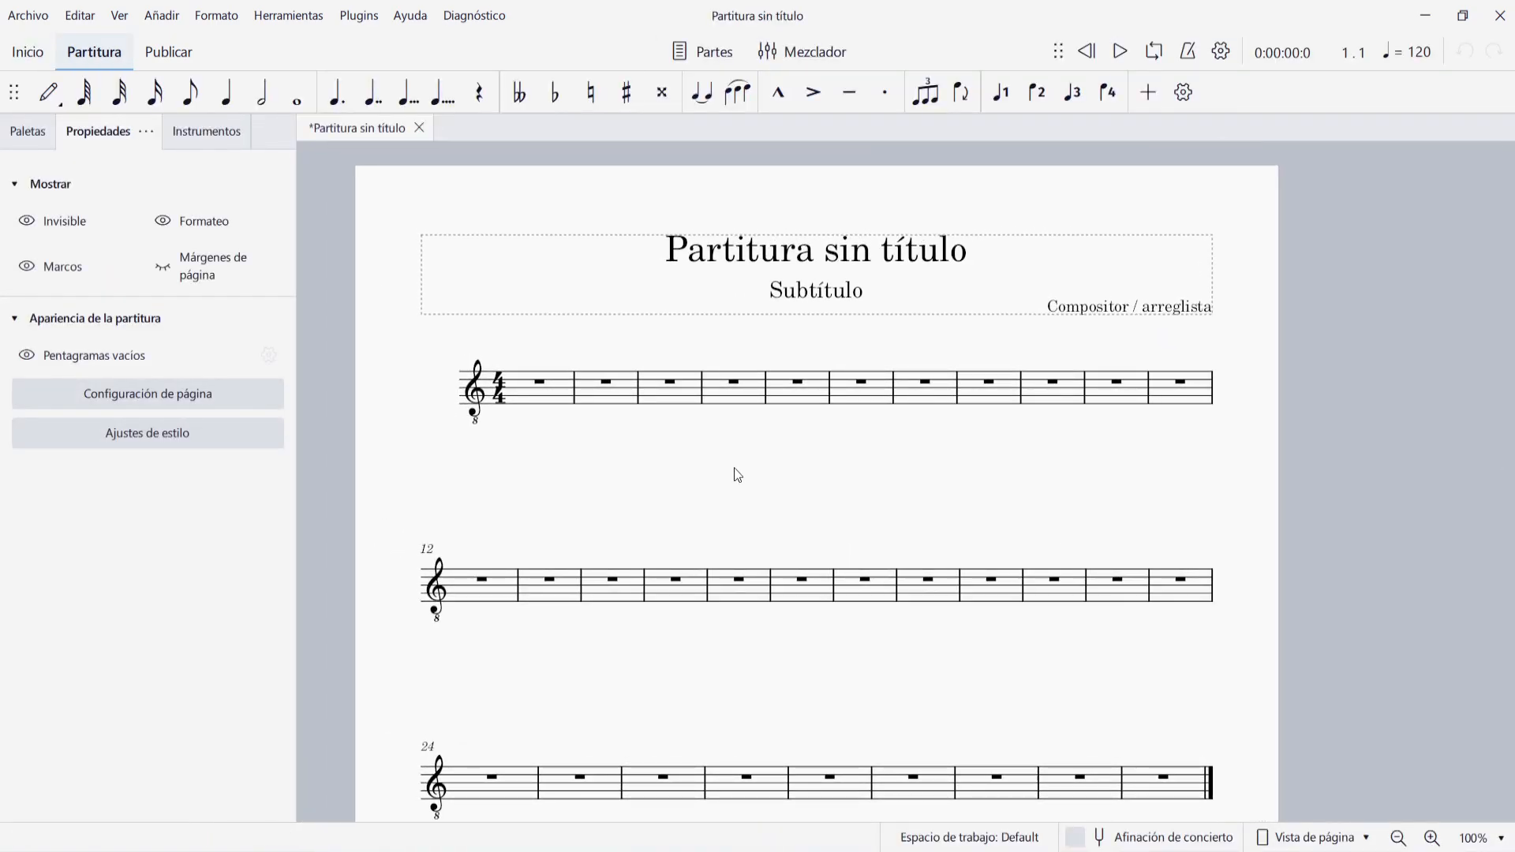
- Enter four quarter-note Gs in the first measure of the guitar staff and finish note input
click(567, 401)
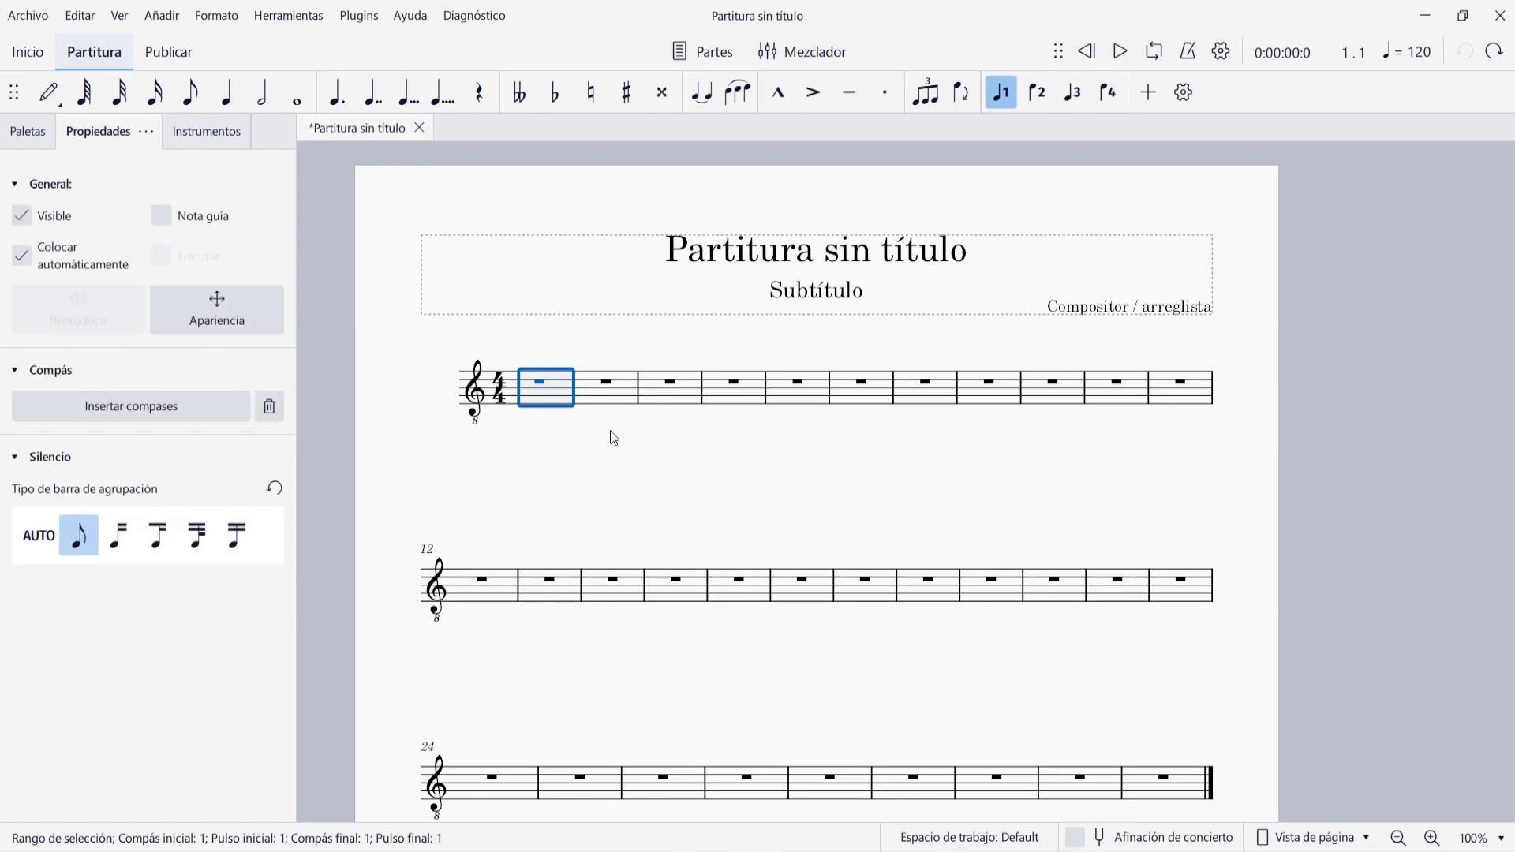
key(n)
key(g)
key(g)
key(g)
key(g)
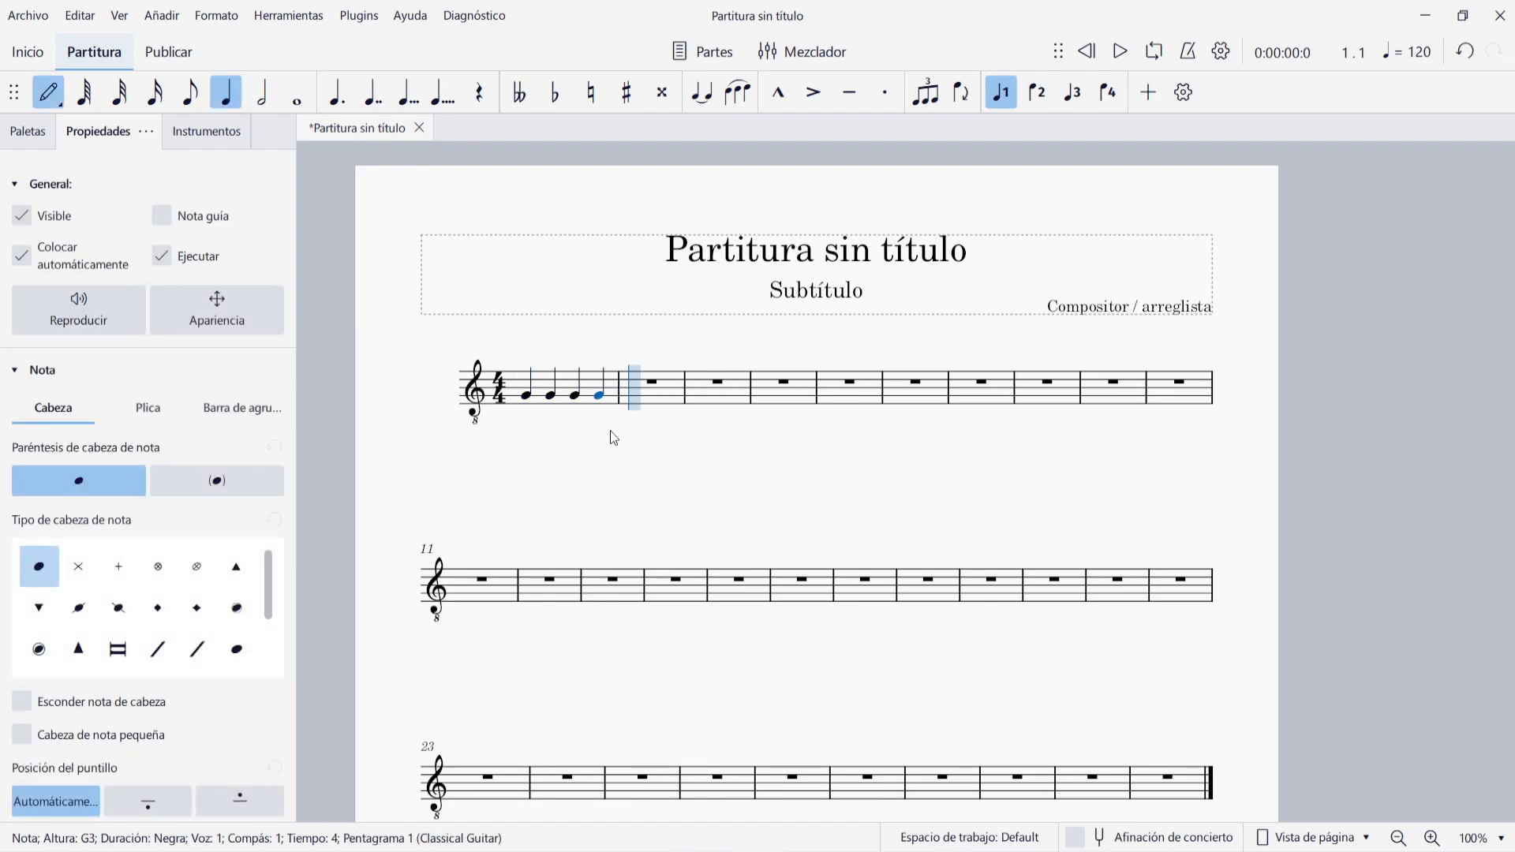
key(Escape)
click(614, 447)
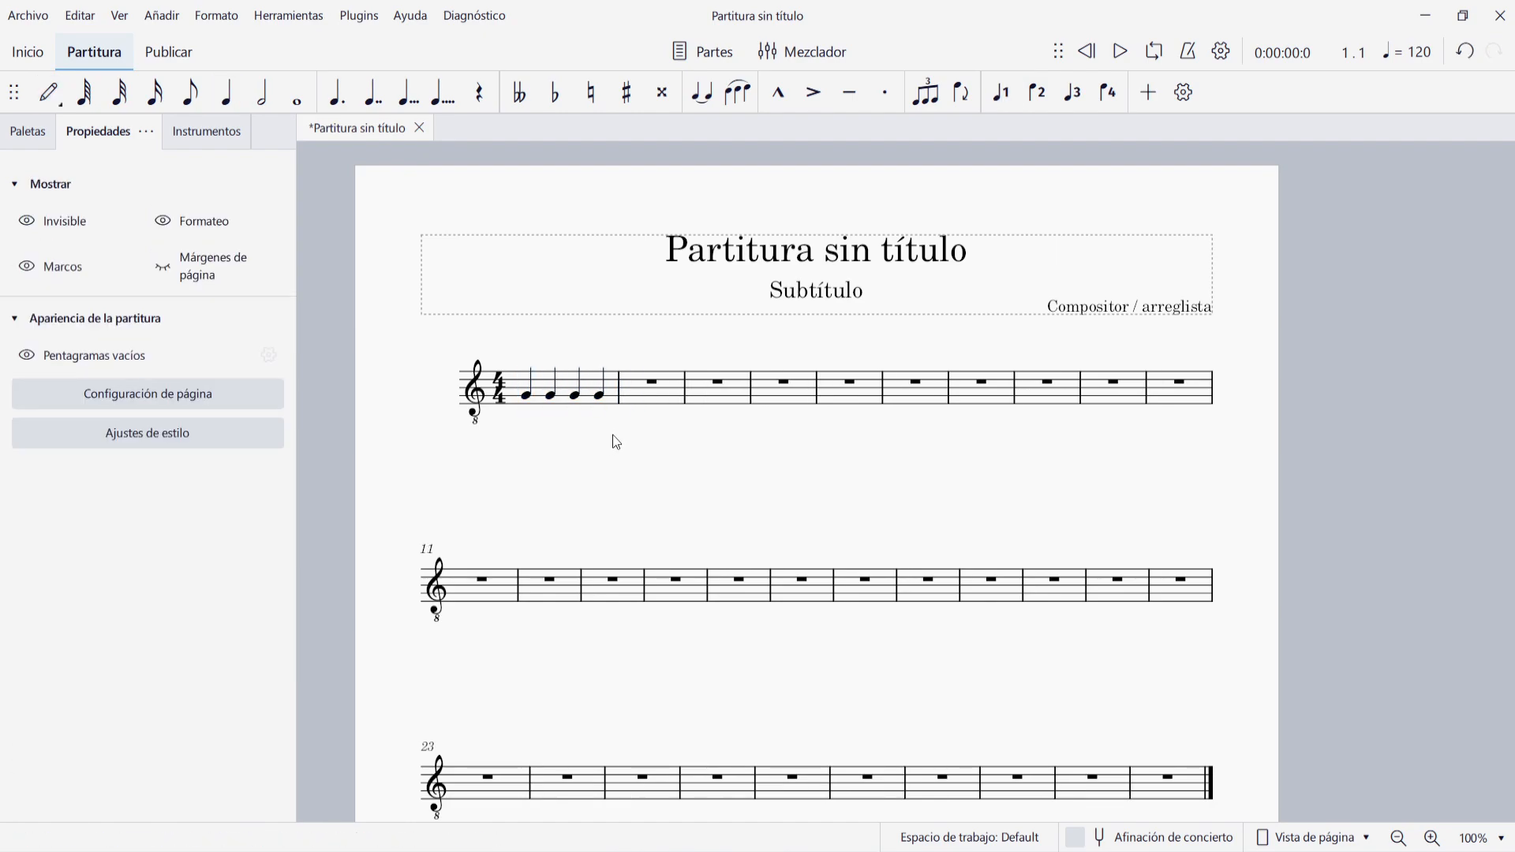
- Add the C chord diagram from the chord diagram palette above the first G
click(30, 126)
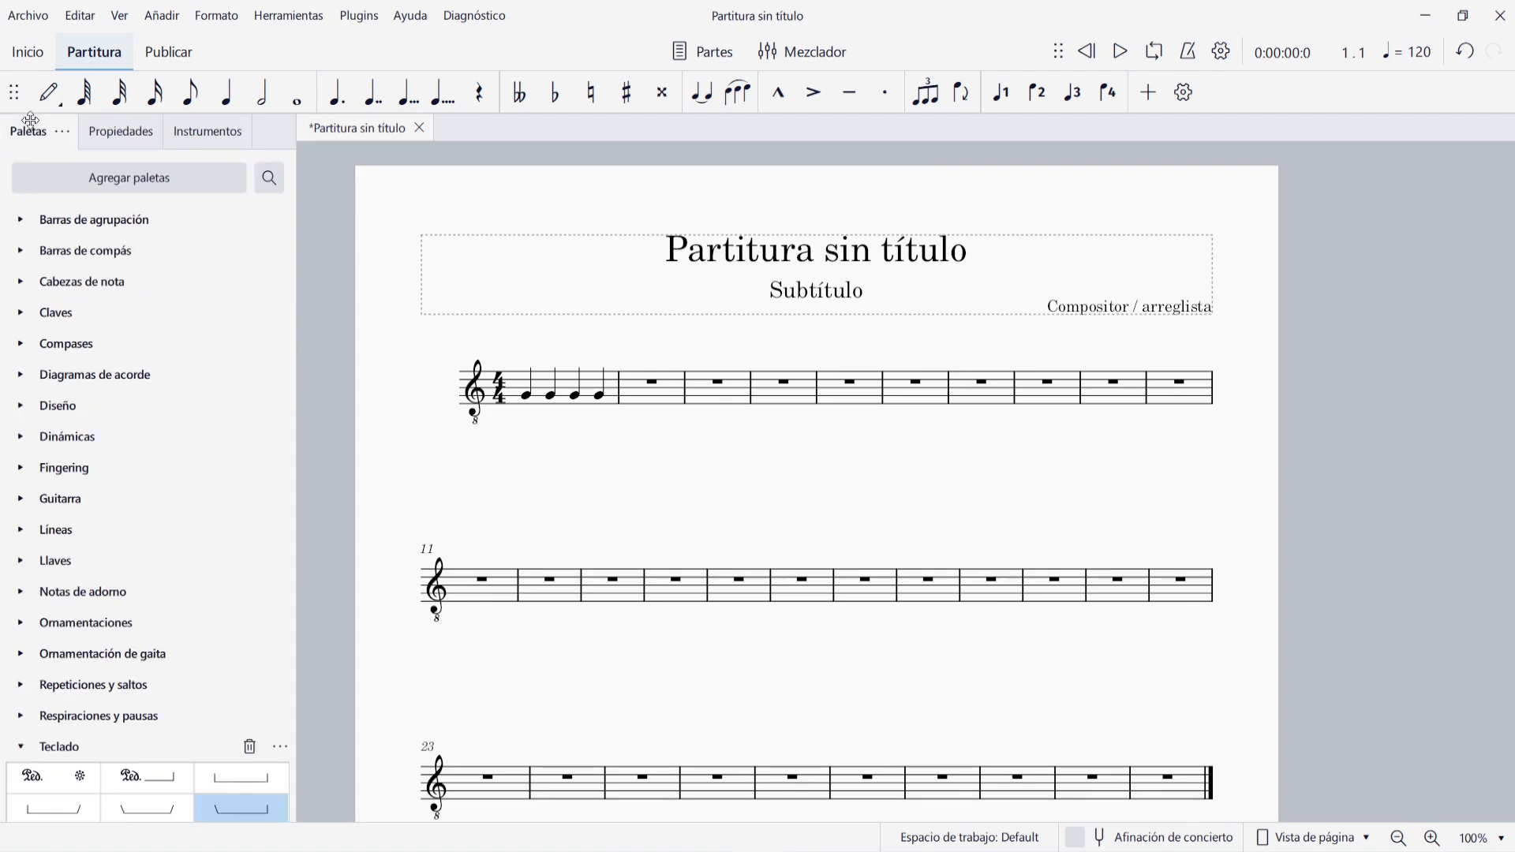
click(22, 376)
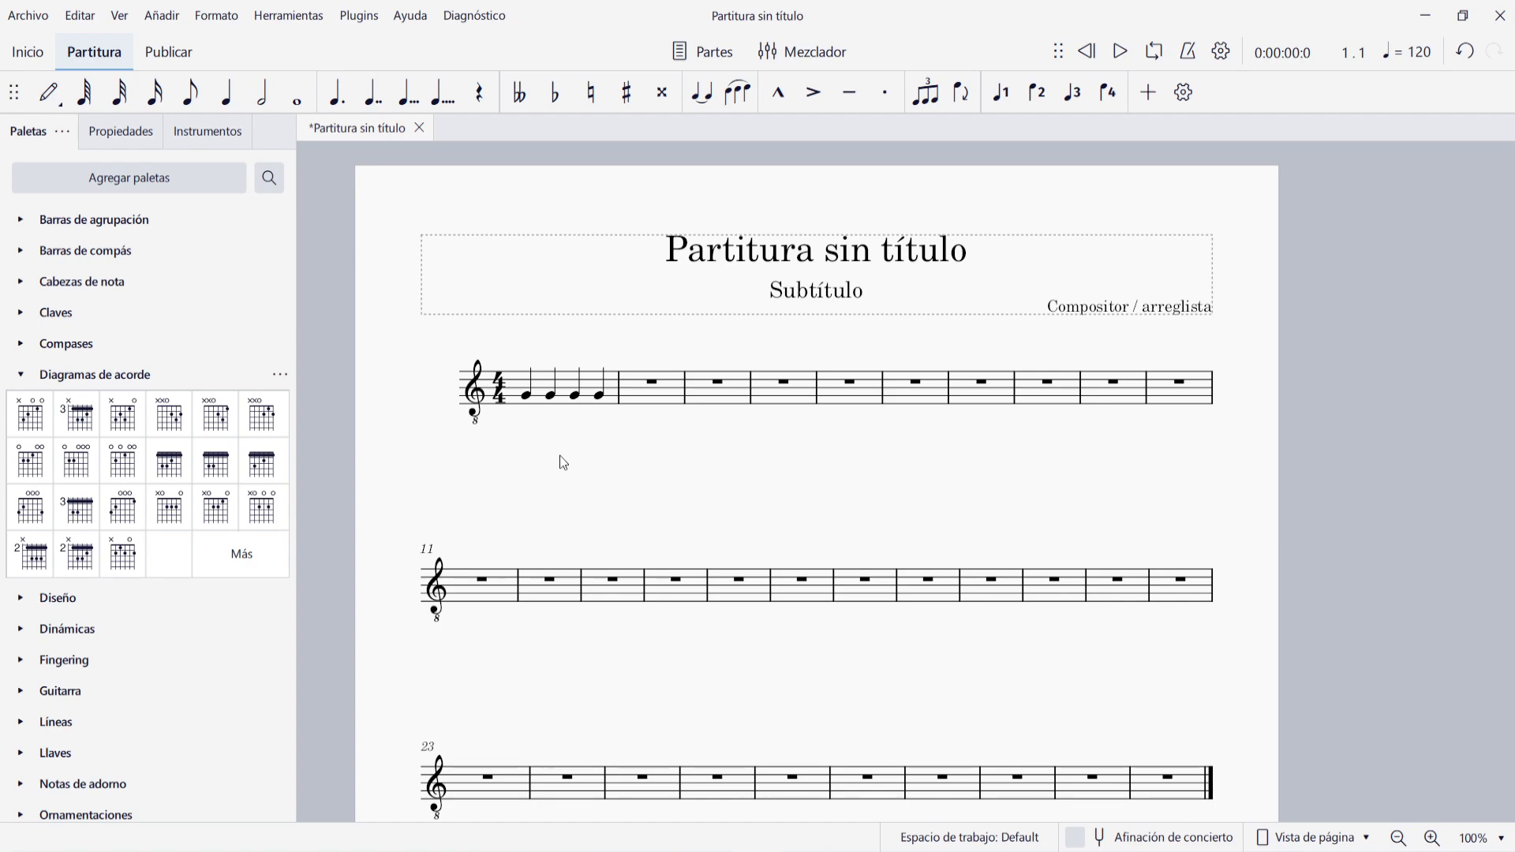
click(526, 397)
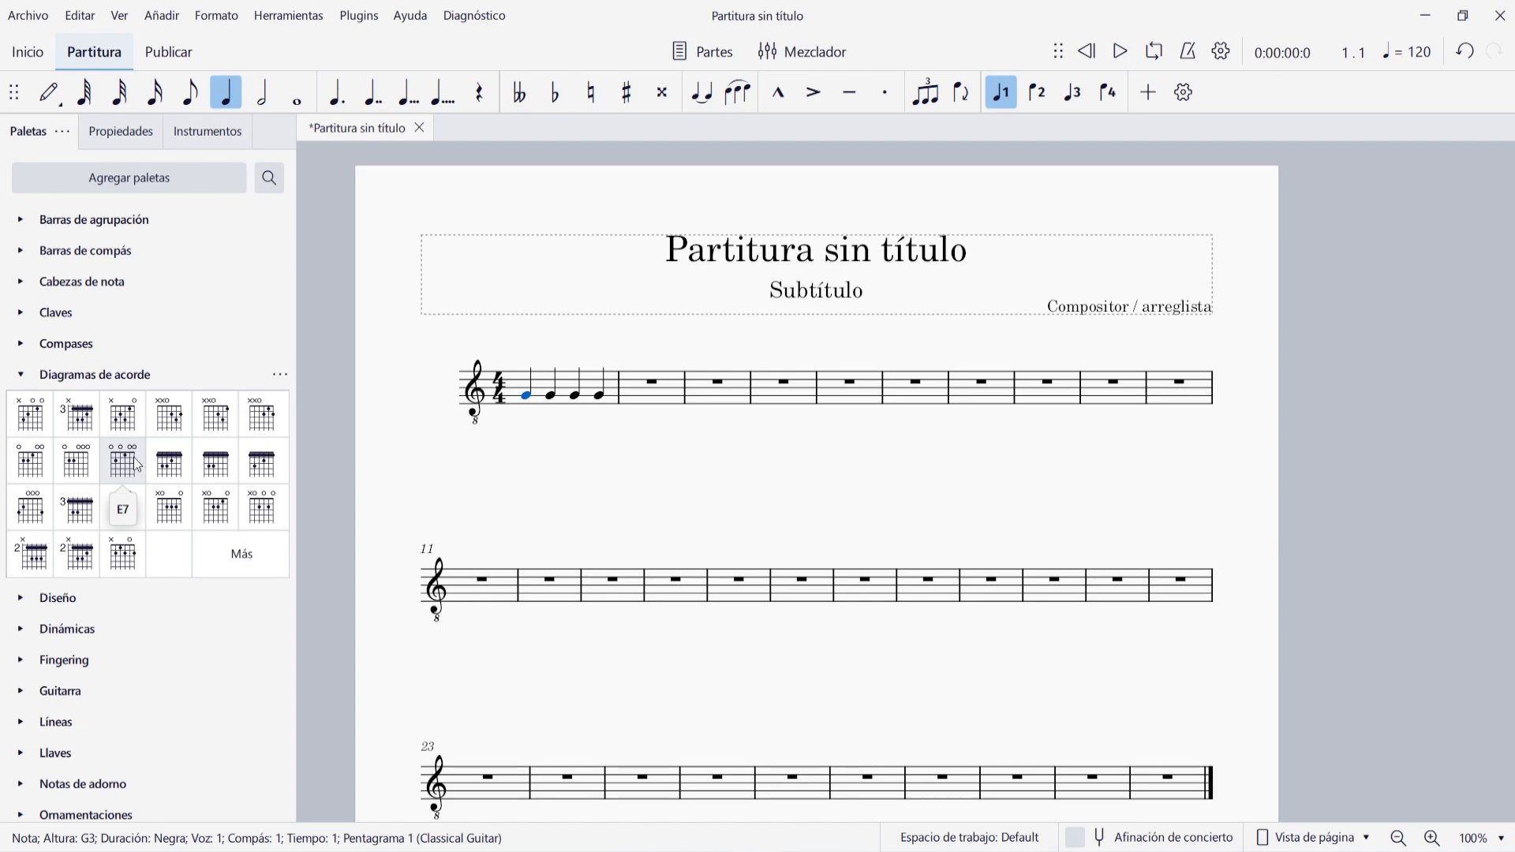
click(31, 430)
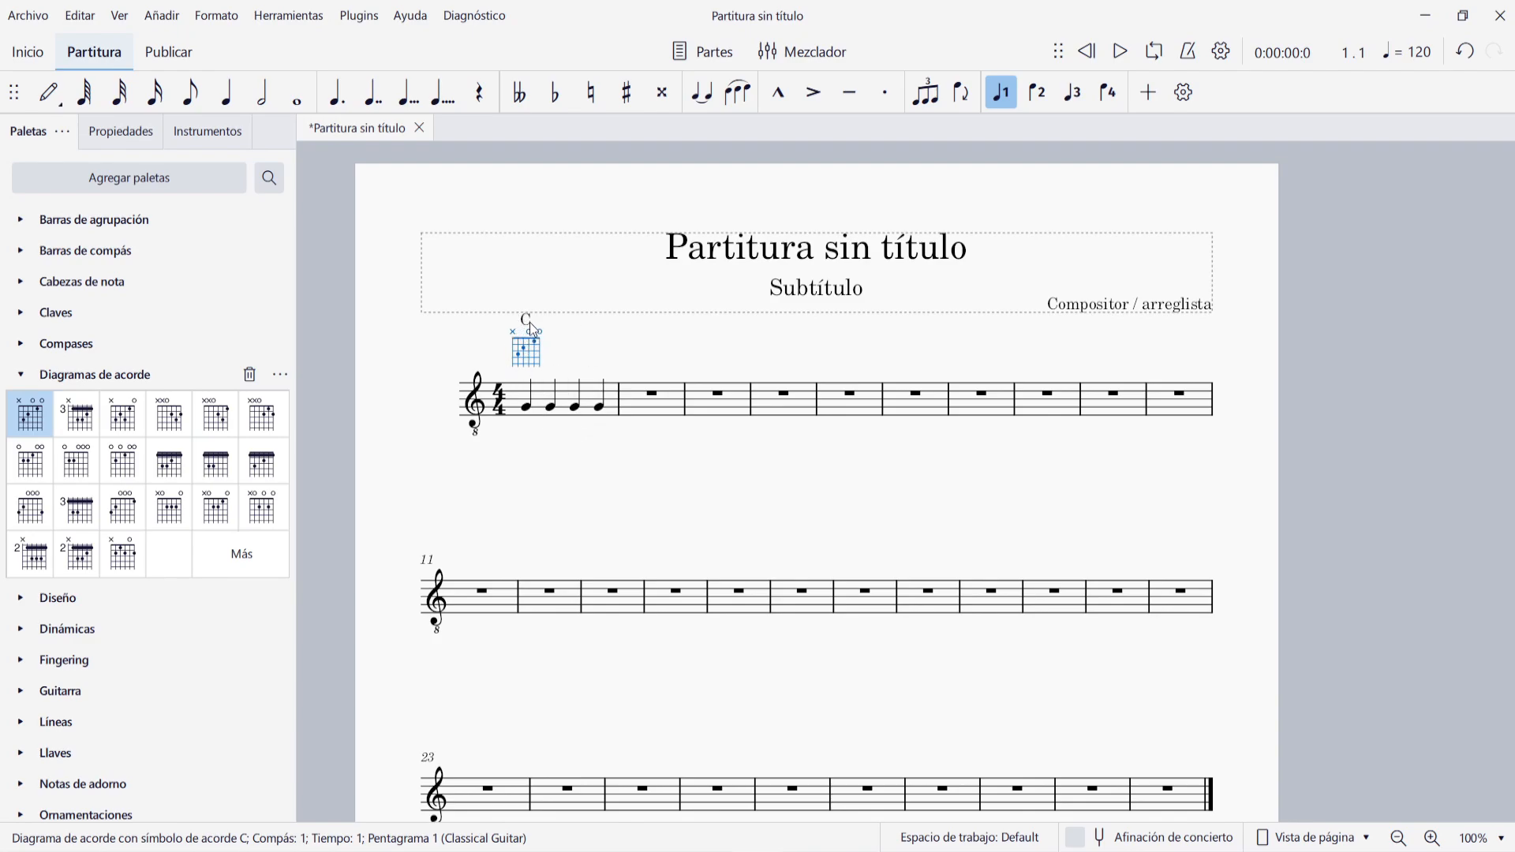
click(660, 475)
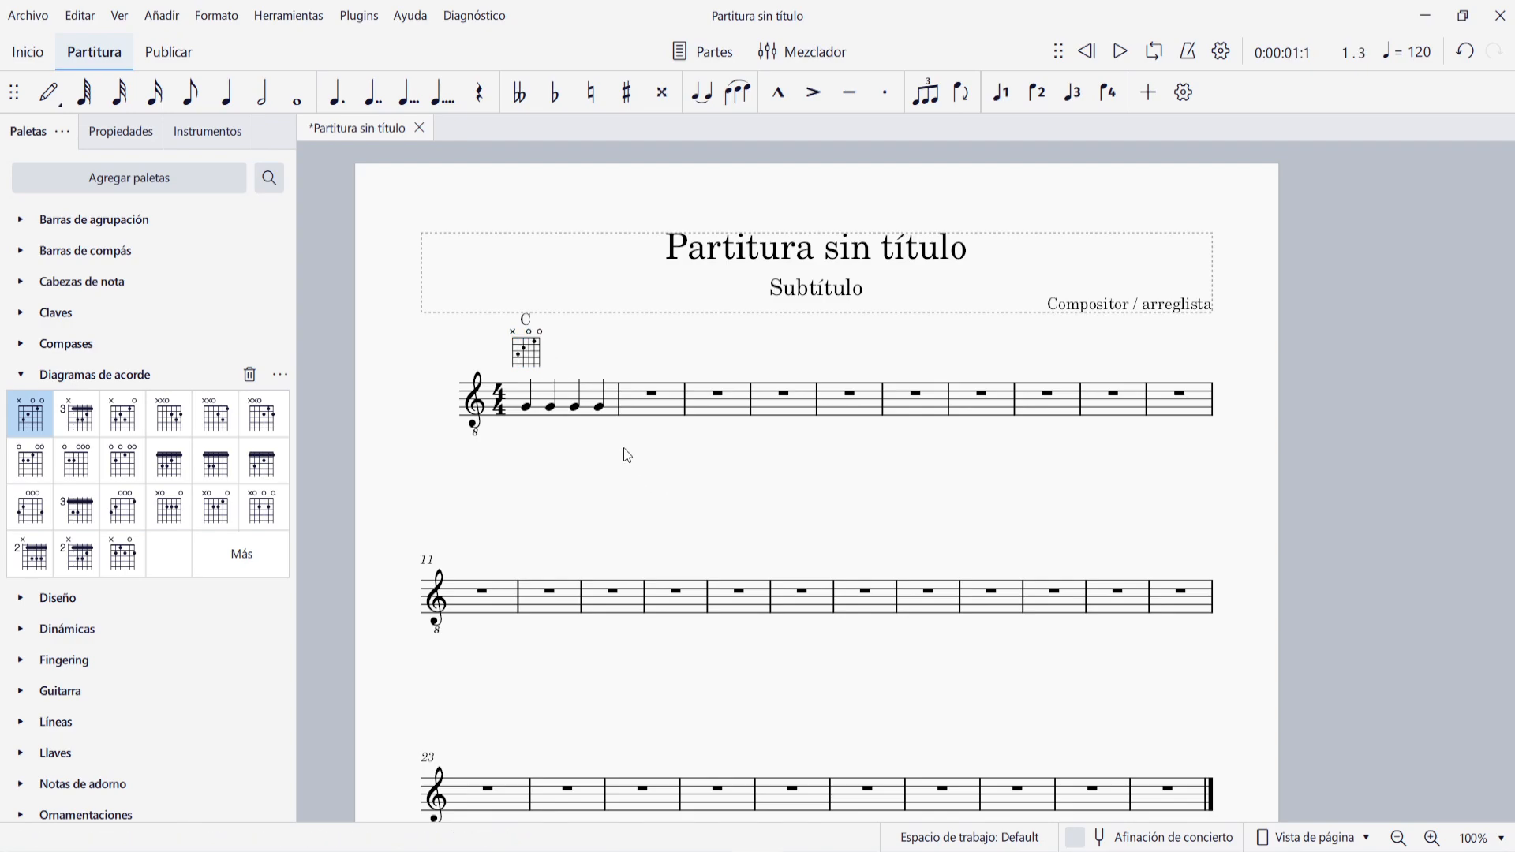
- Play back the measure with the C chord symbol and disable playback of chord symbols
click(527, 321)
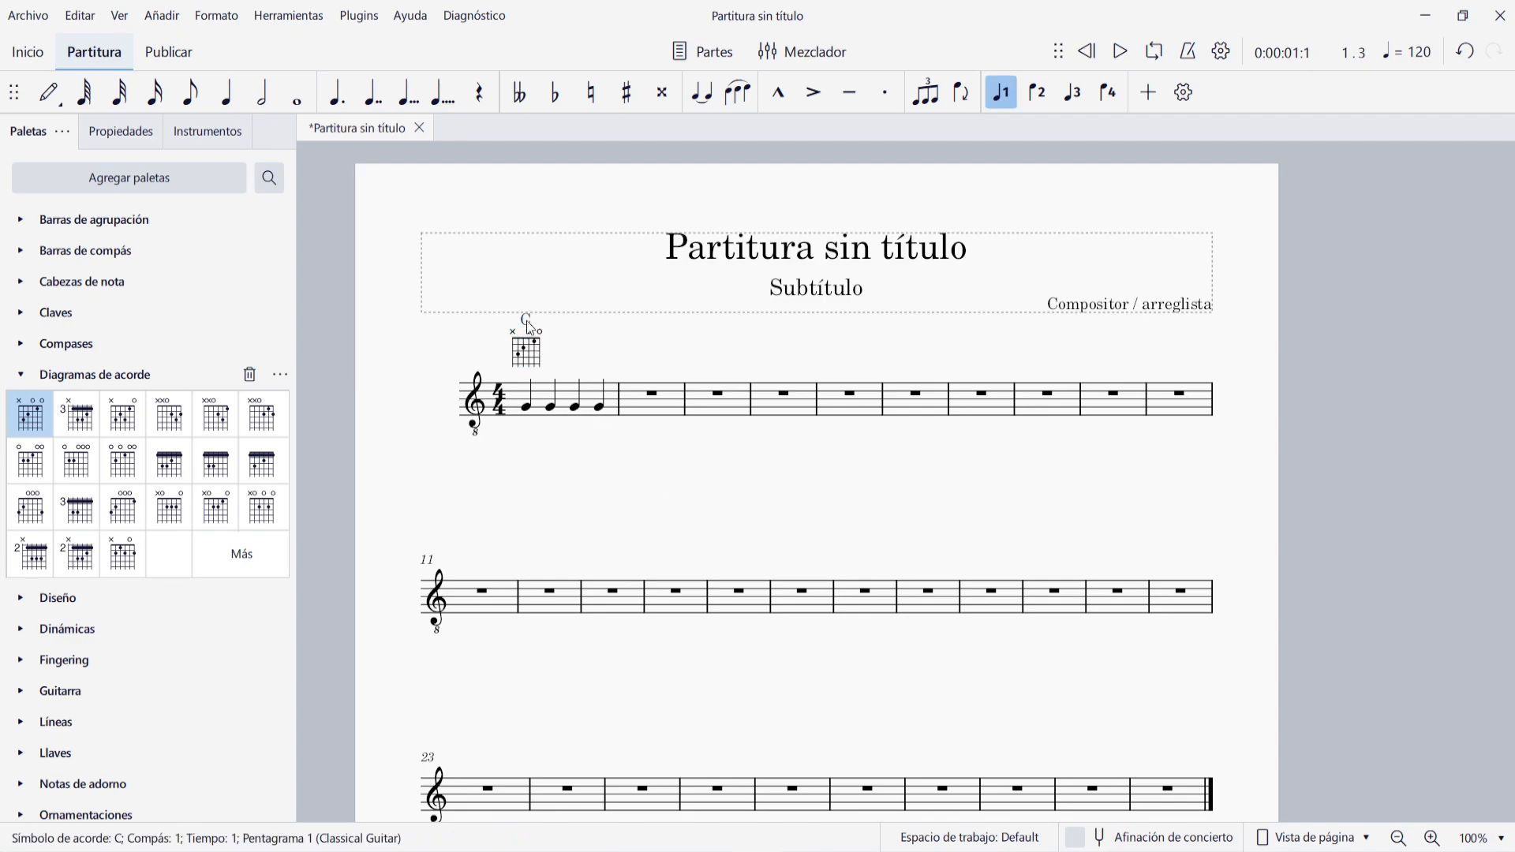
key(Escape)
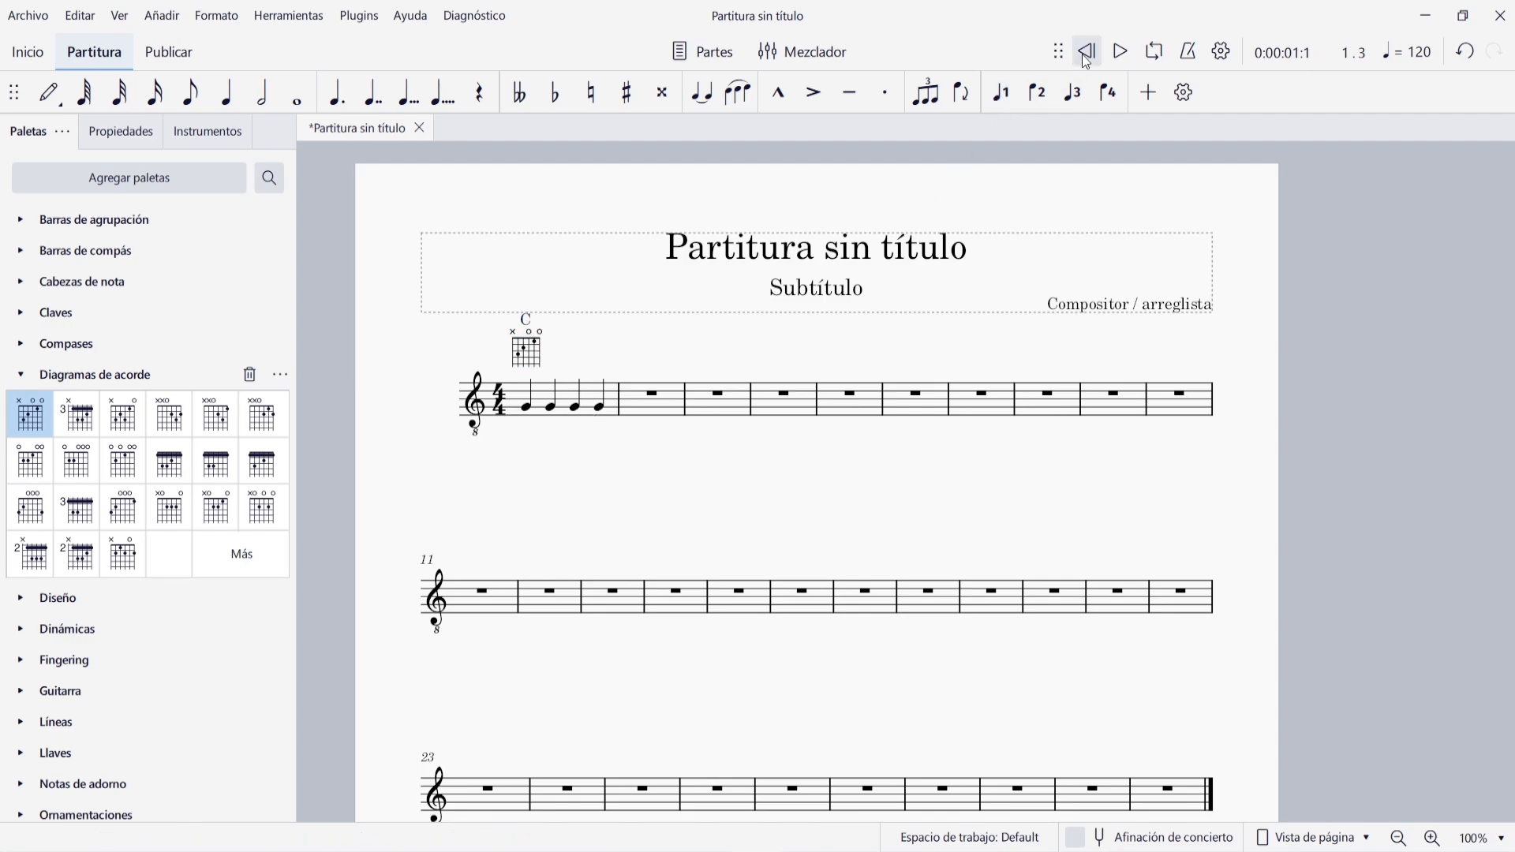
click(1121, 53)
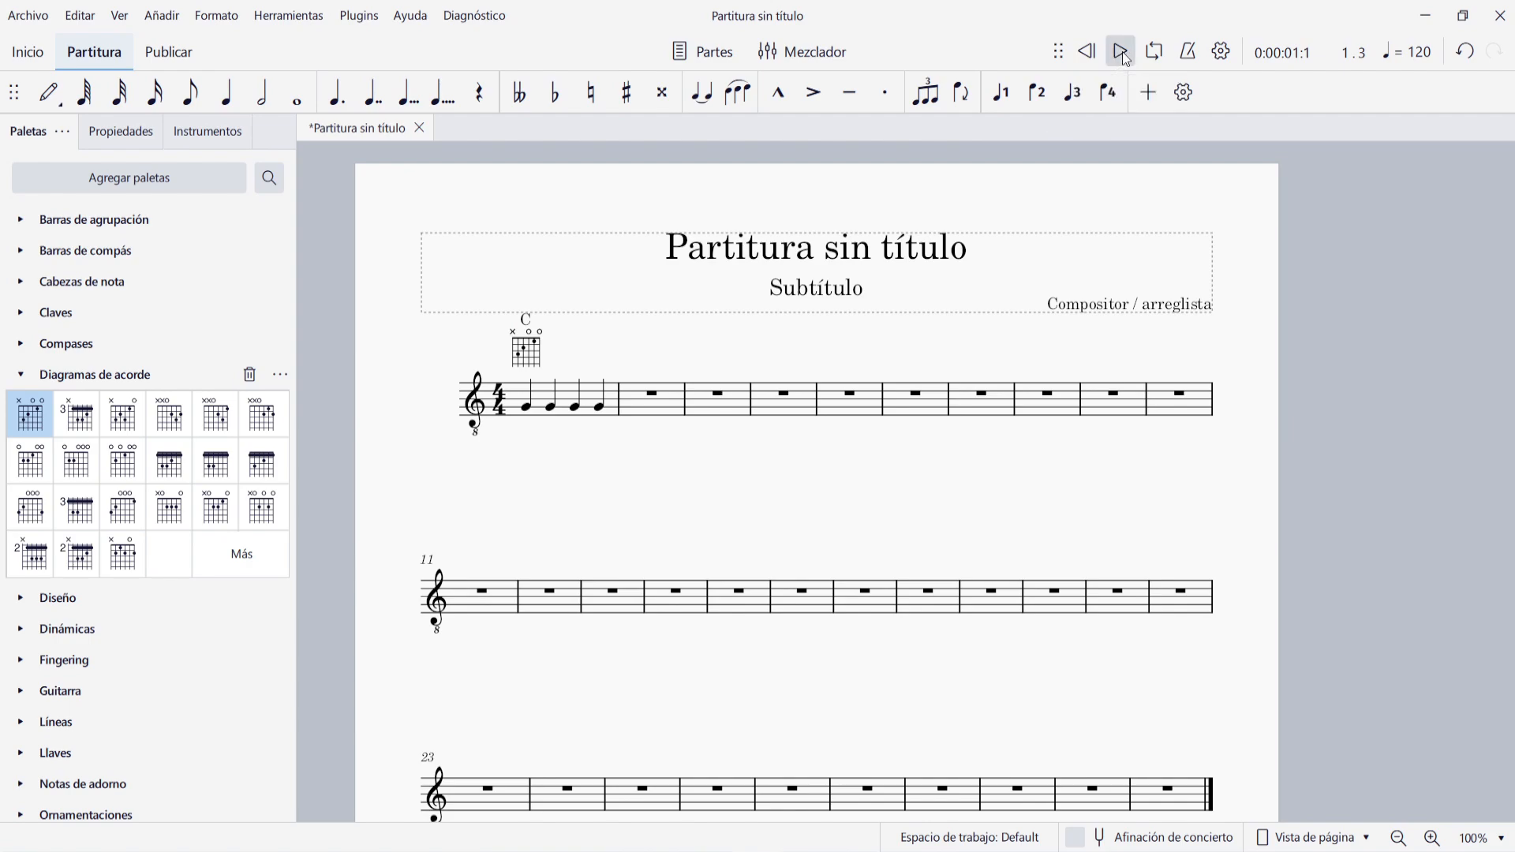
click(1121, 53)
click(1227, 50)
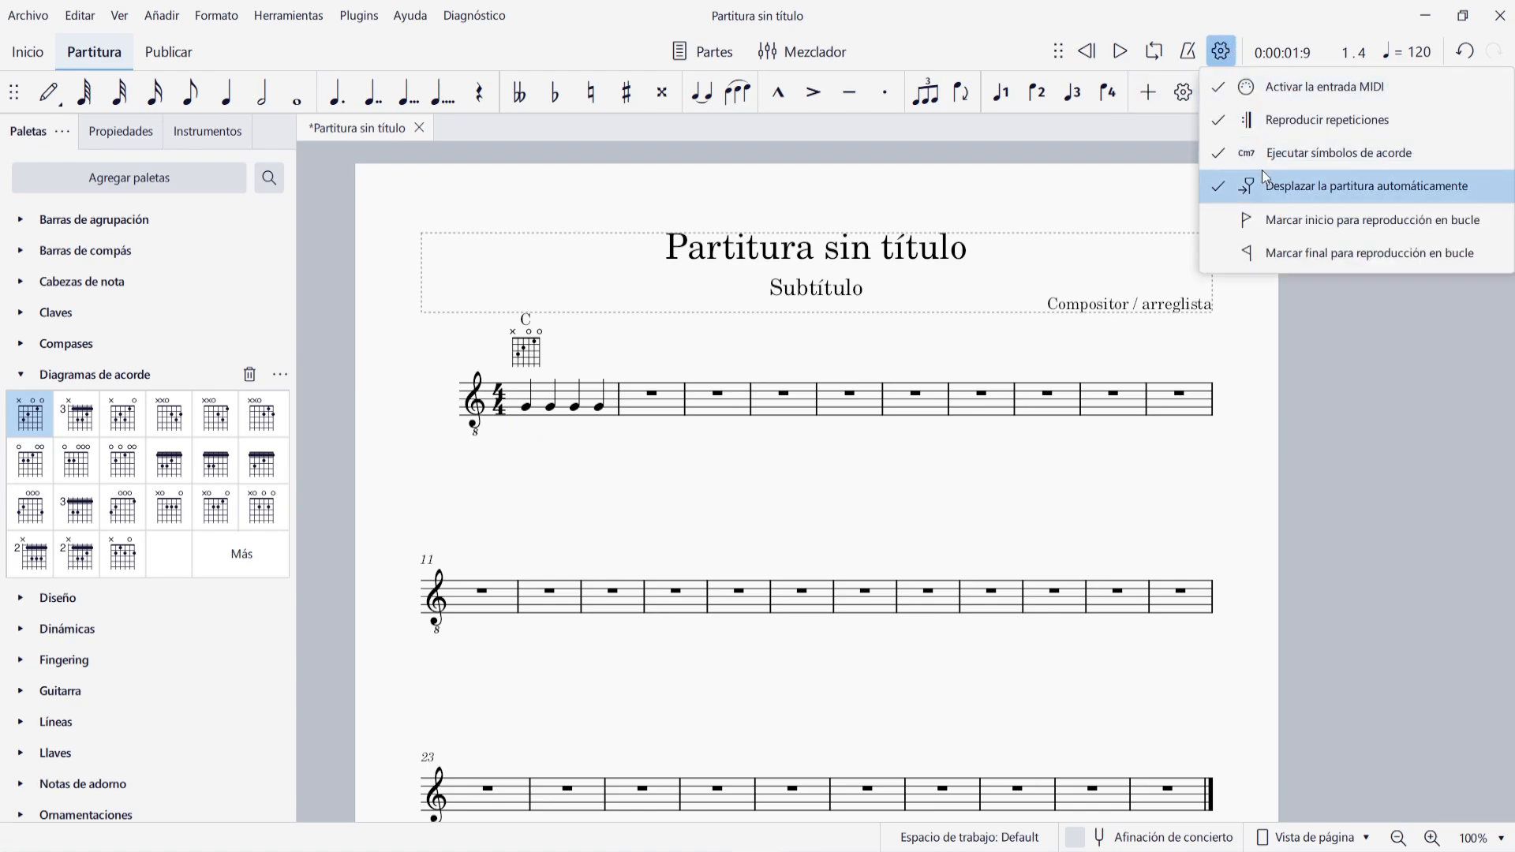
click(1407, 155)
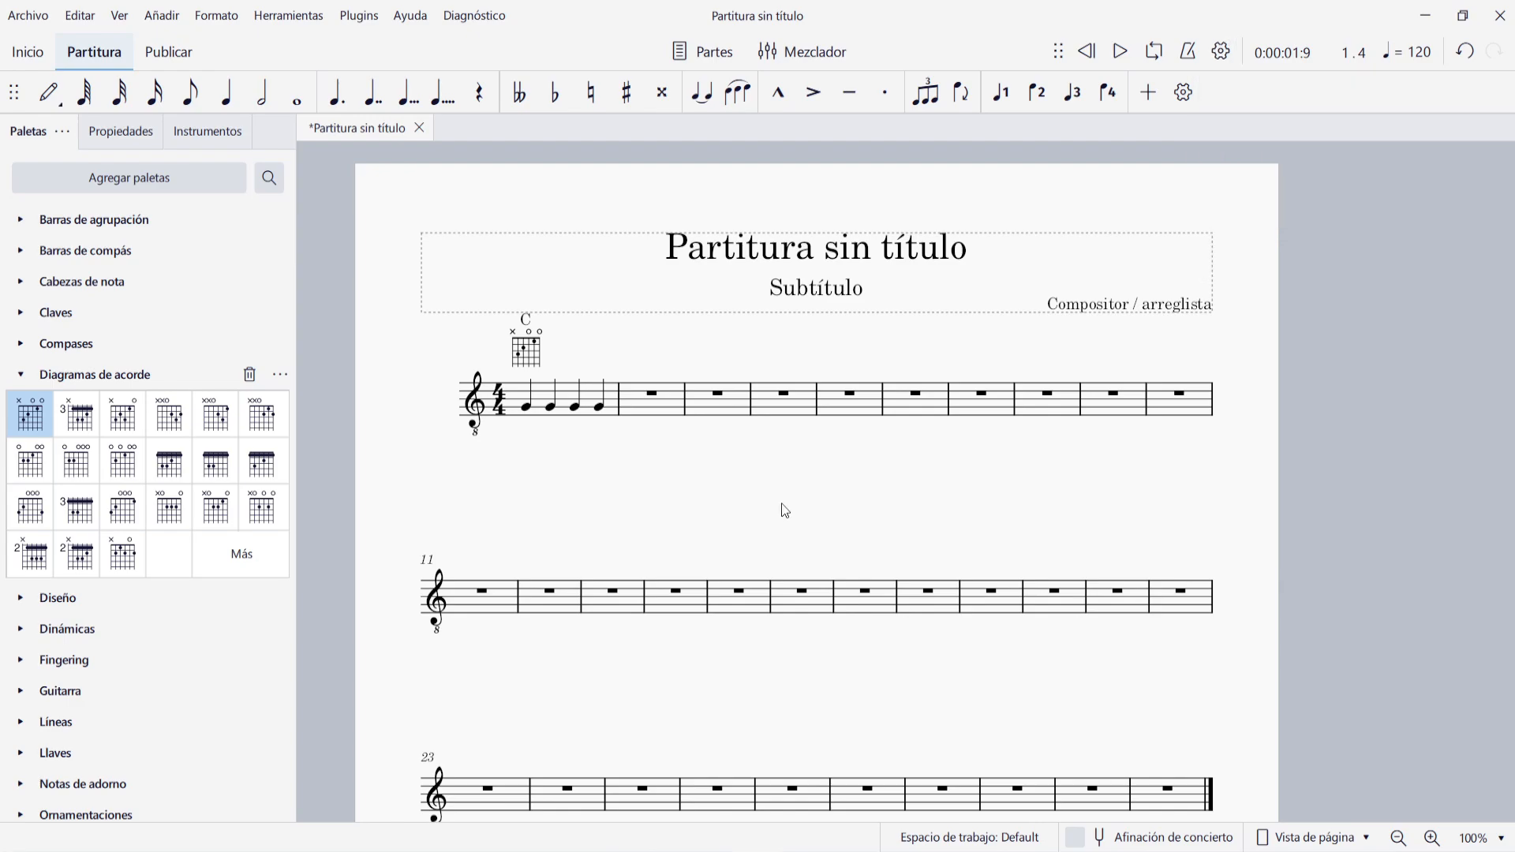
- Open the C chord diagram's properties and move the second-string dot to fret 2, fret 4 and back to fret 1
click(529, 347)
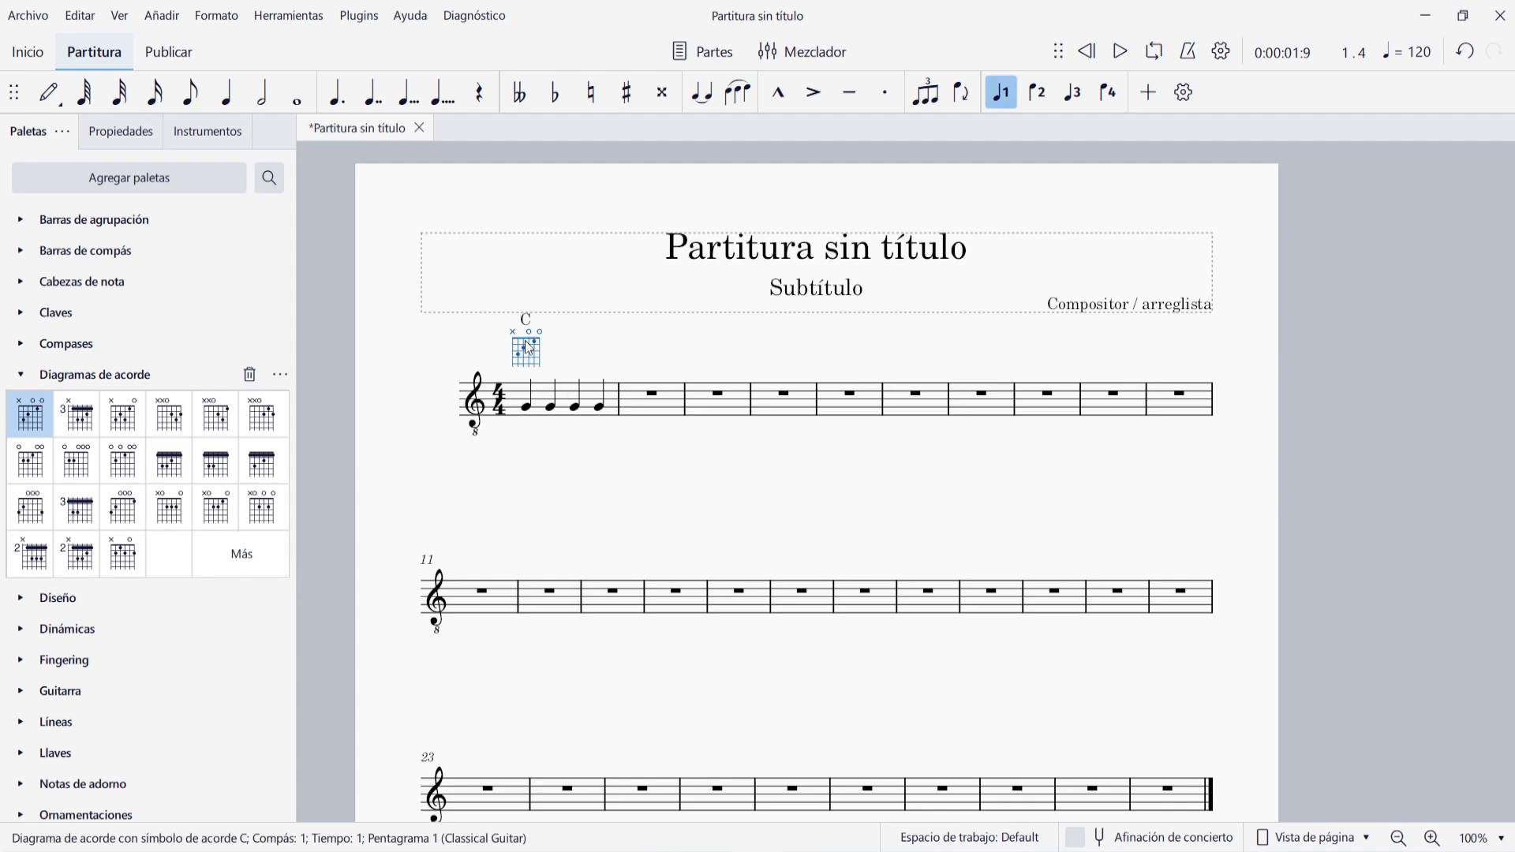
click(120, 131)
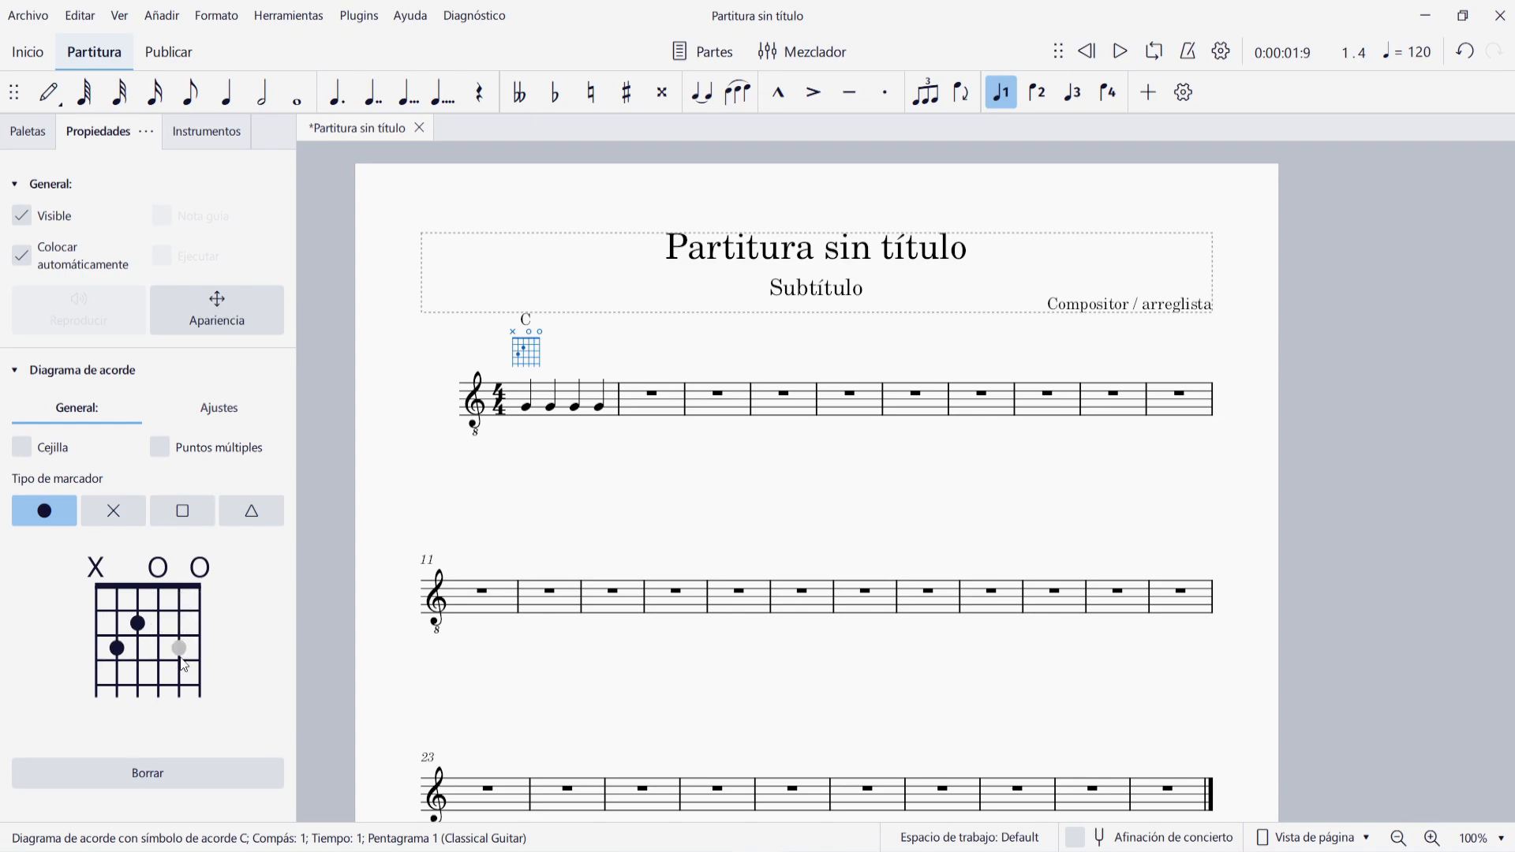
click(179, 623)
click(179, 673)
click(179, 598)
- Enable multiple dots for the chord diagram and add dots on the second string at frets 2, 3 and 4
click(161, 449)
click(180, 623)
click(179, 649)
click(179, 673)
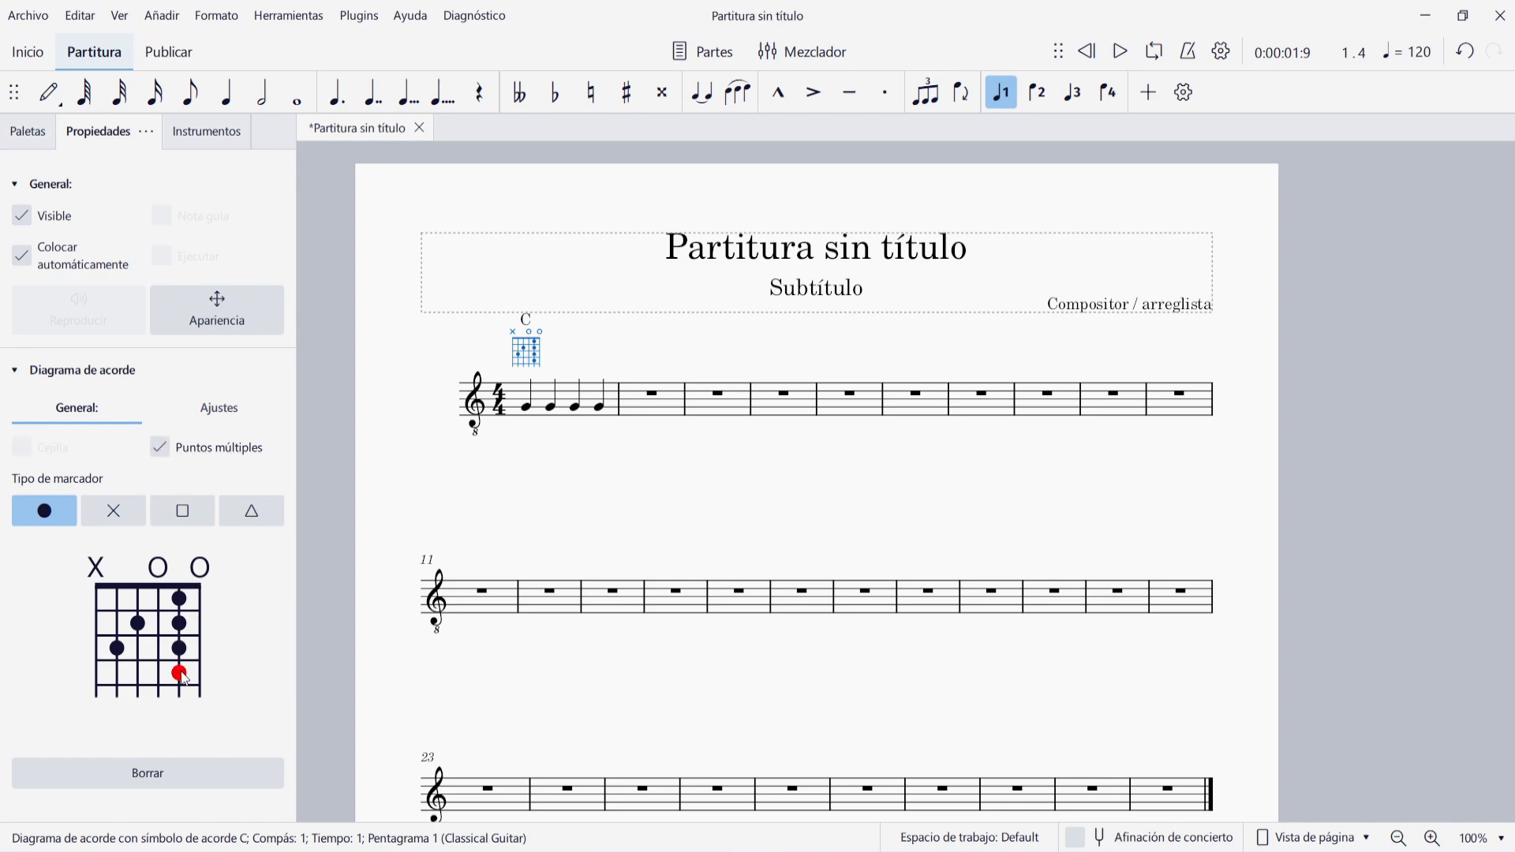
- Remove the second-string dots at frets 4, 3 and 2 and disable multiple dots
click(179, 673)
click(179, 648)
click(179, 623)
click(160, 447)
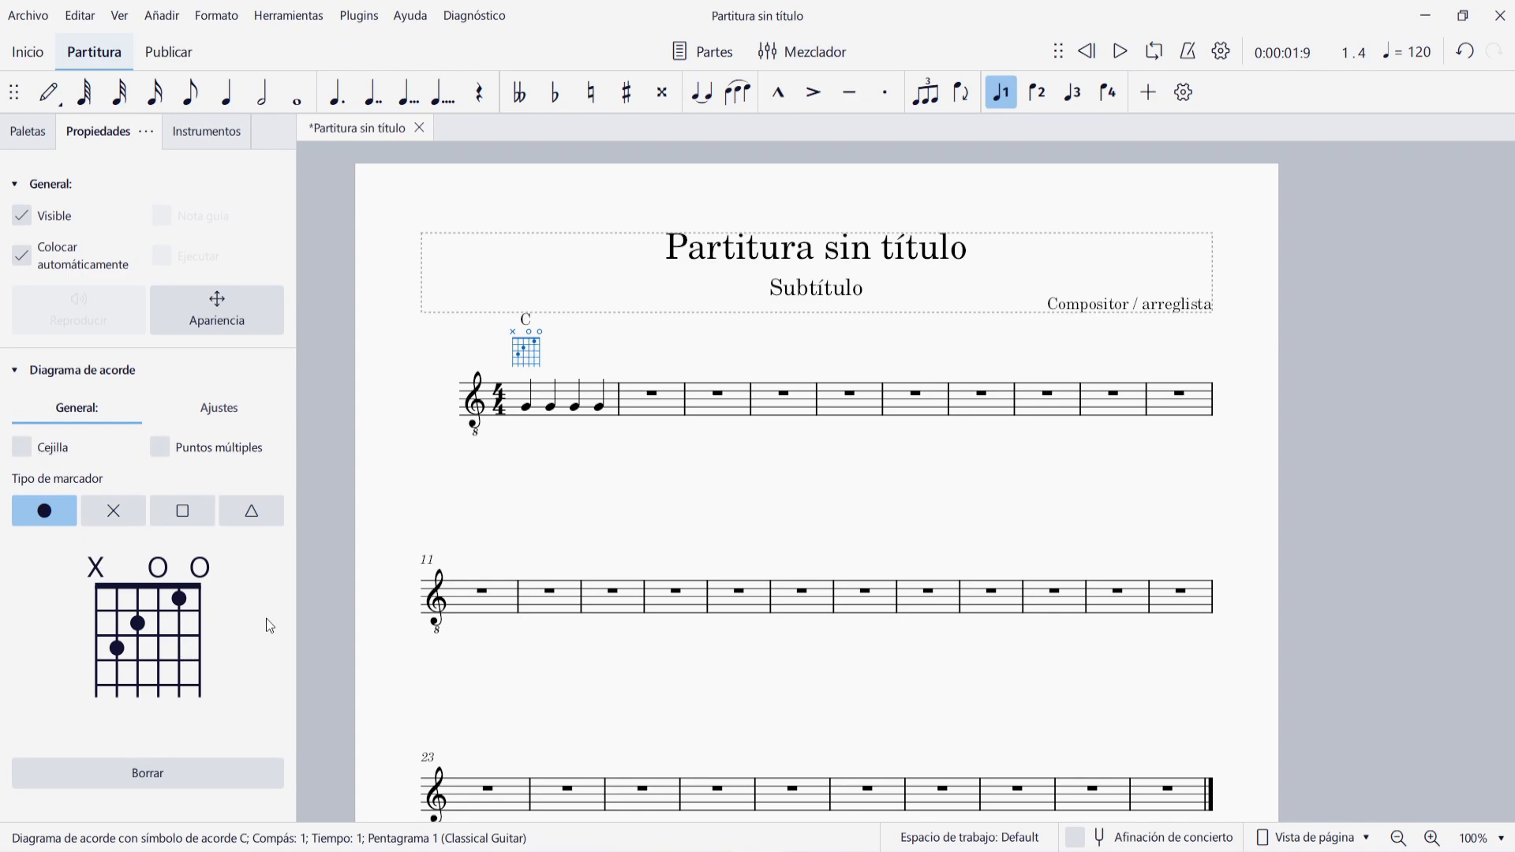
- Add a barre at fret 4 from the fourth to the first string, and try adding and removing another at fret 3
click(29, 450)
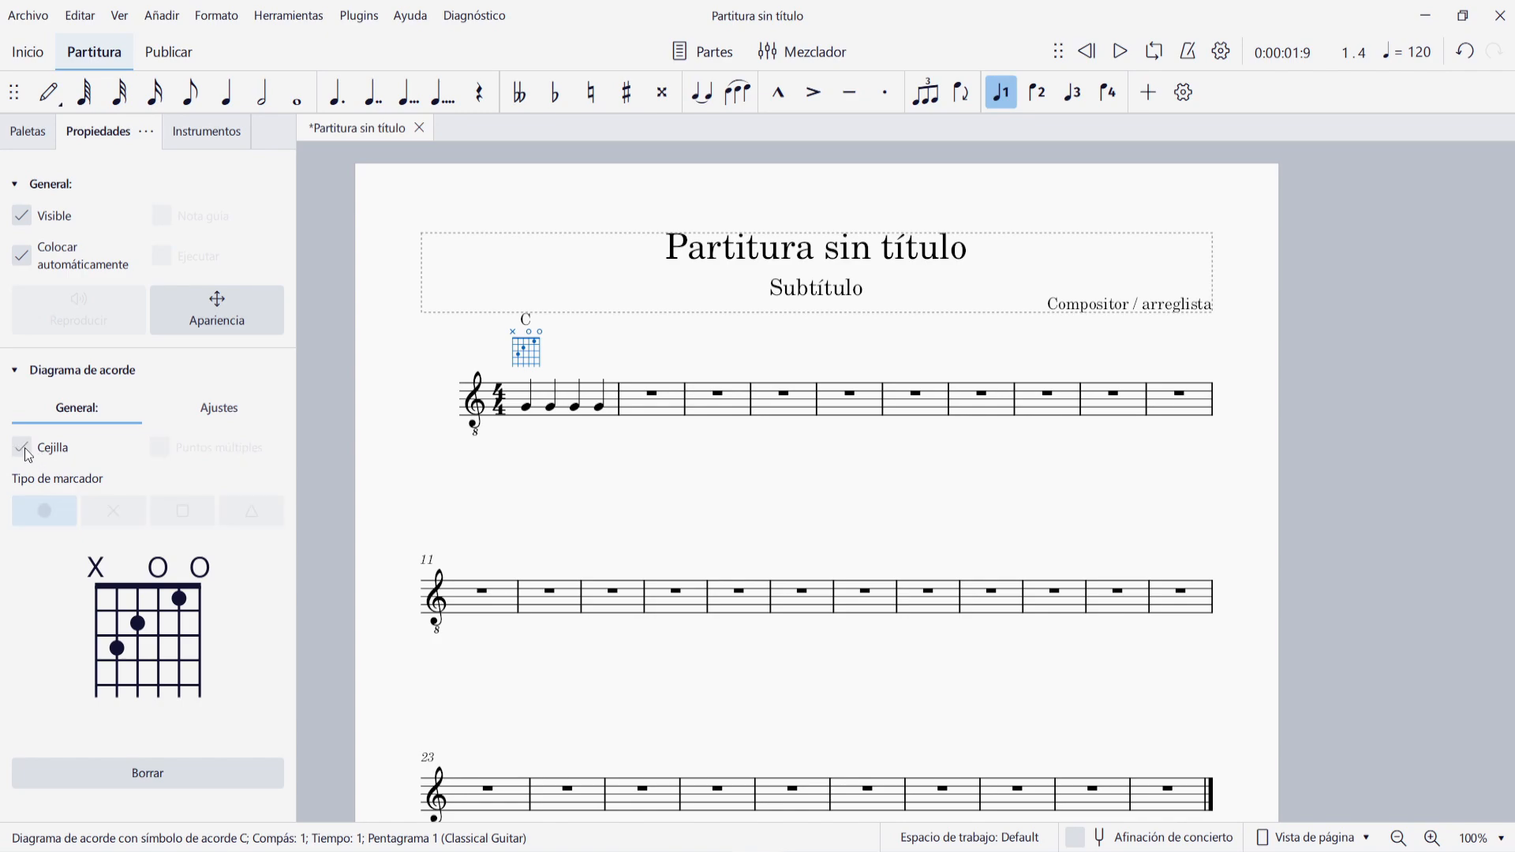
click(139, 670)
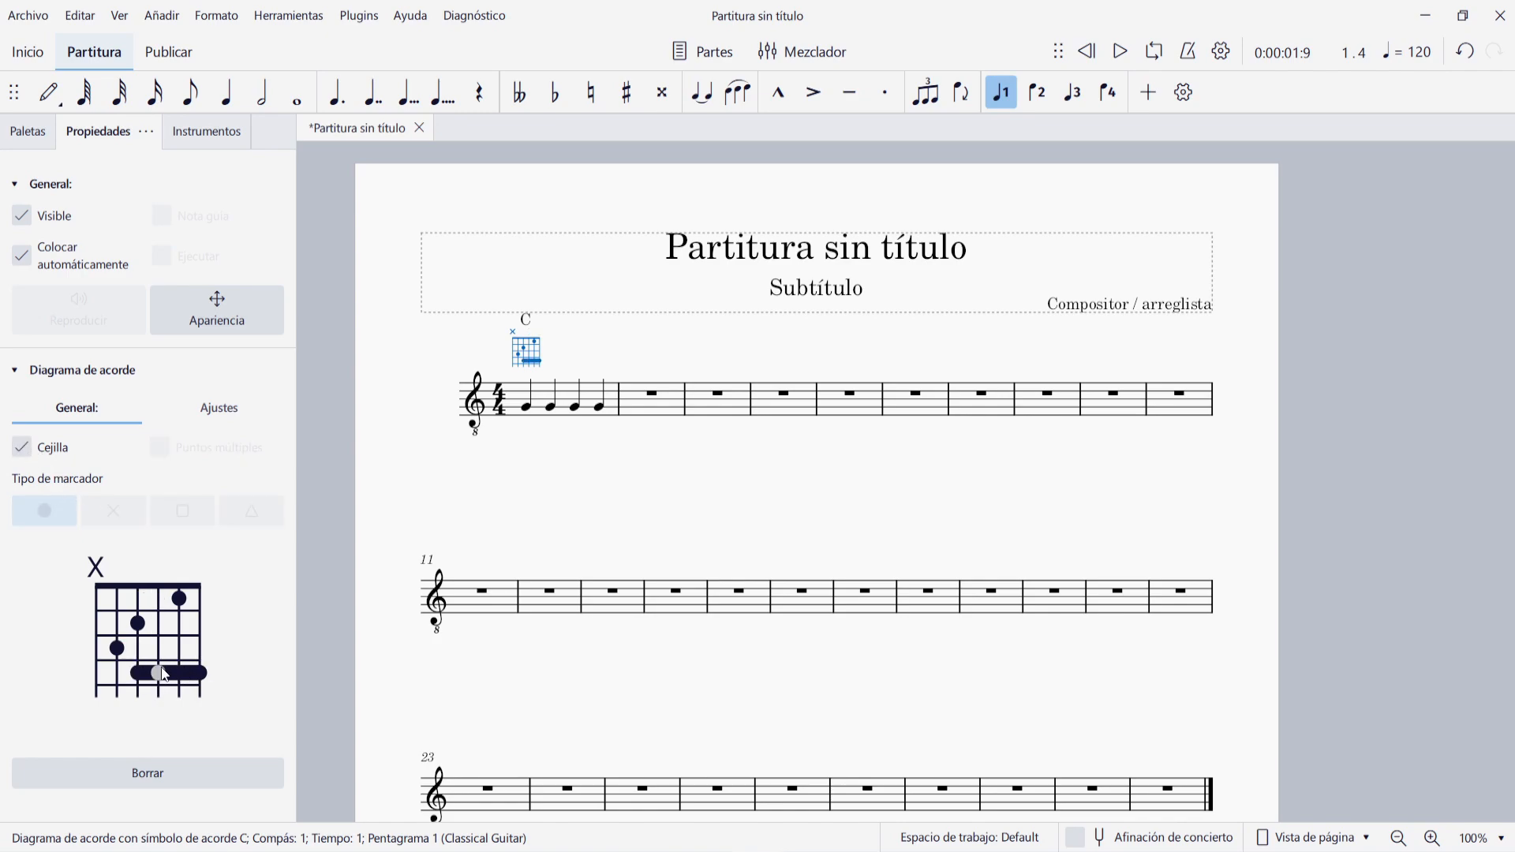
click(28, 454)
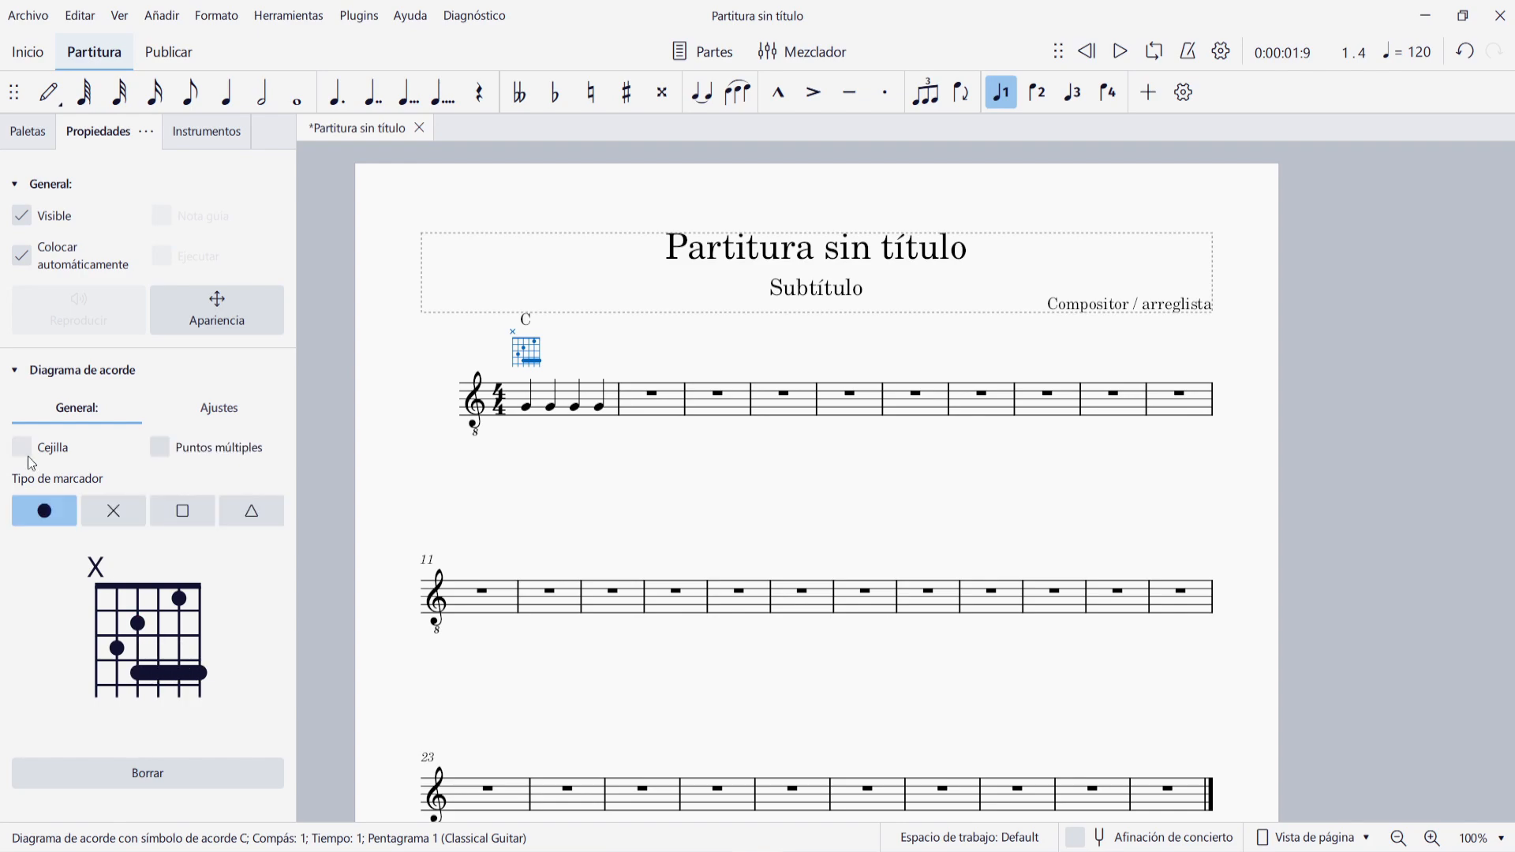
shift+click(144, 657)
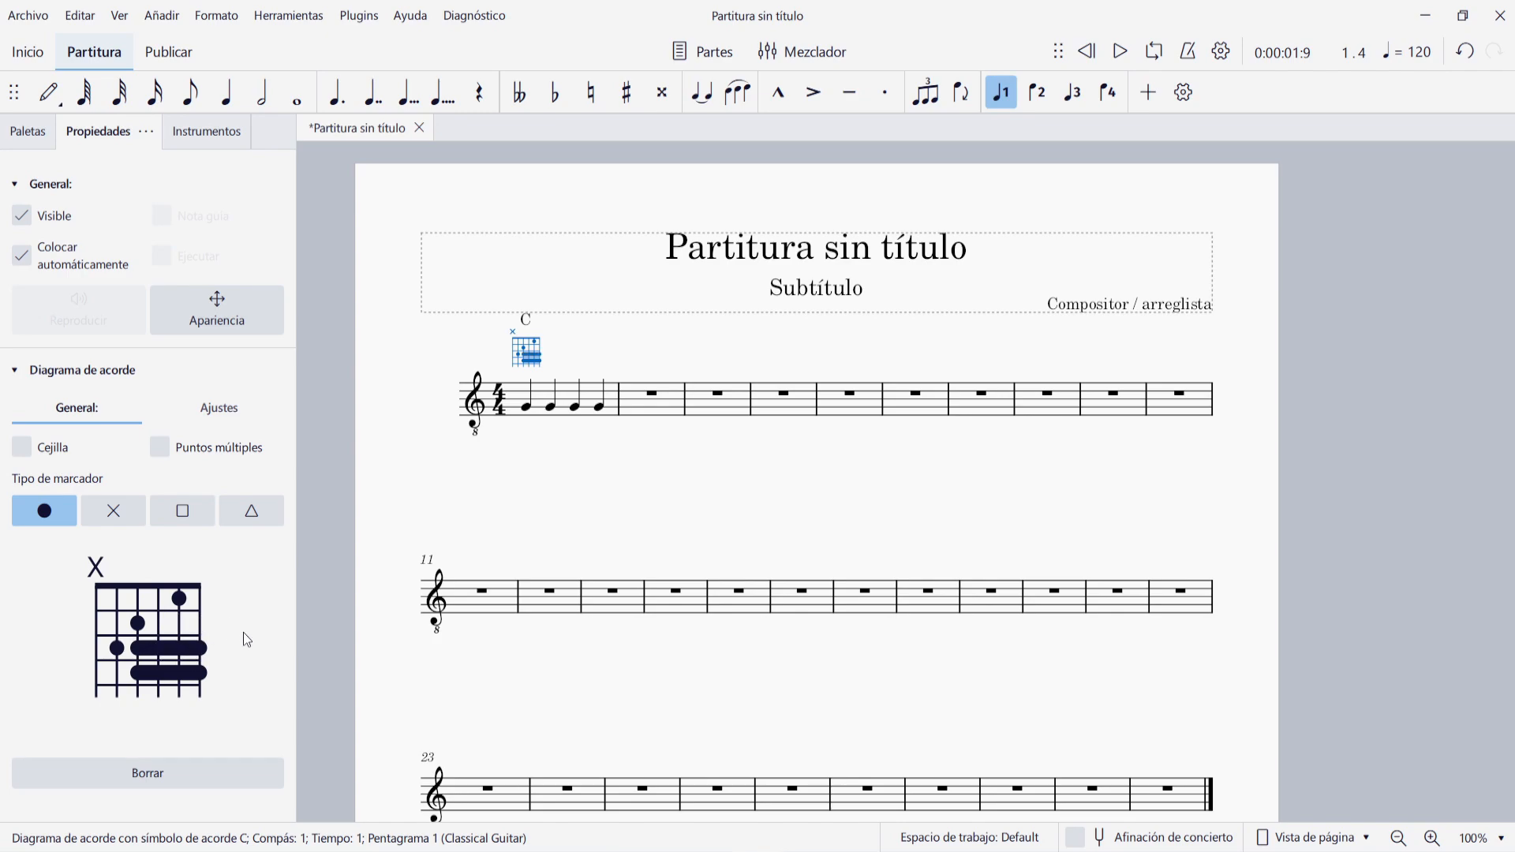
click(139, 650)
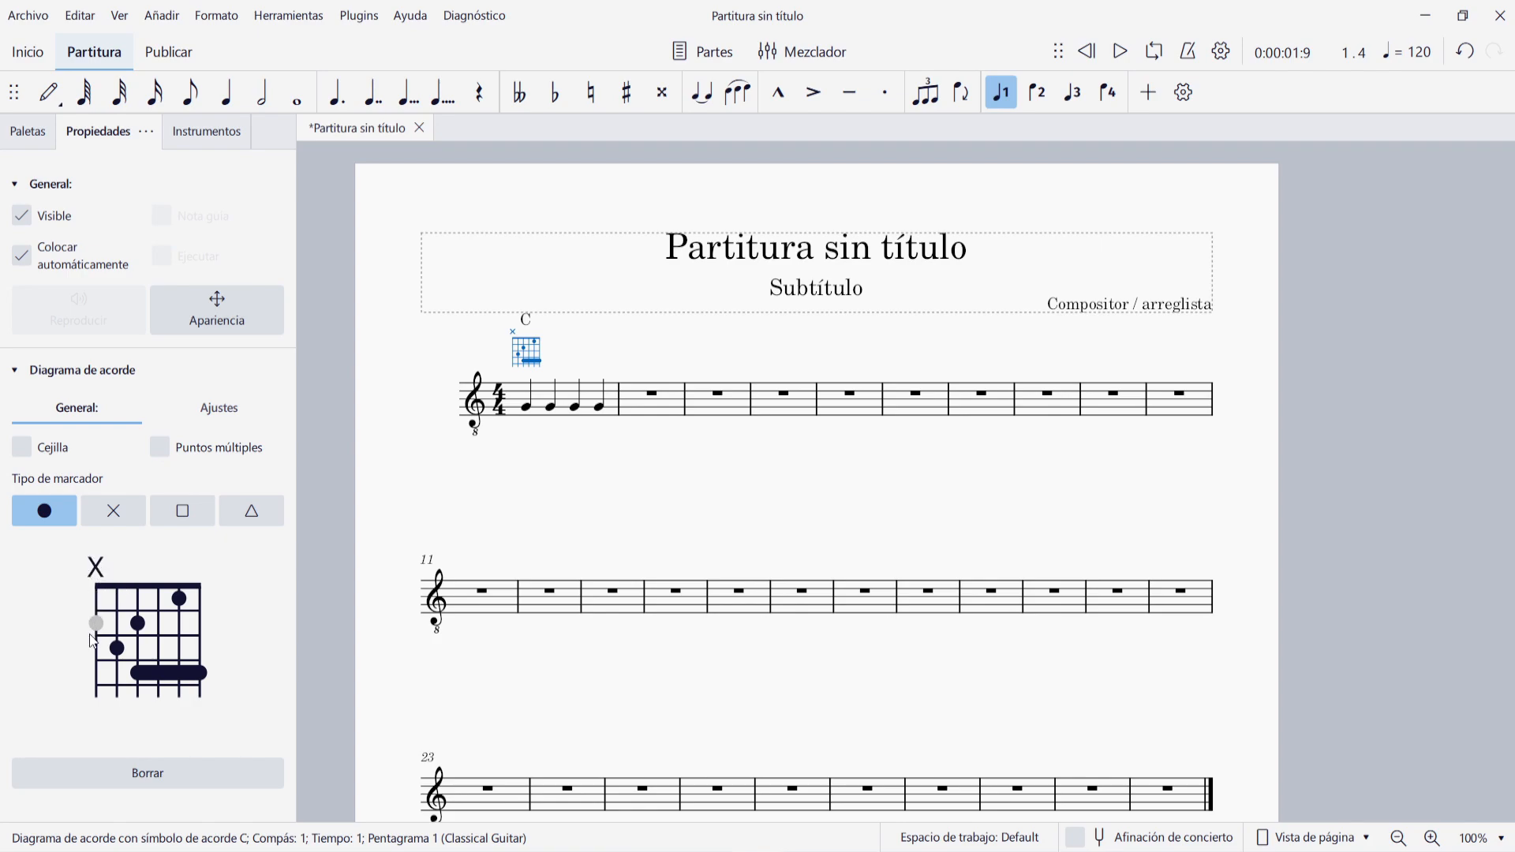
- Cycle the marker above the sixth string of the chord diagram through its states and return it to X
click(97, 569)
click(96, 571)
click(98, 569)
click(97, 558)
click(97, 565)
- Delete all notes and the chord diagram from the whole guitar score
click(555, 477)
key(ctrl+a)
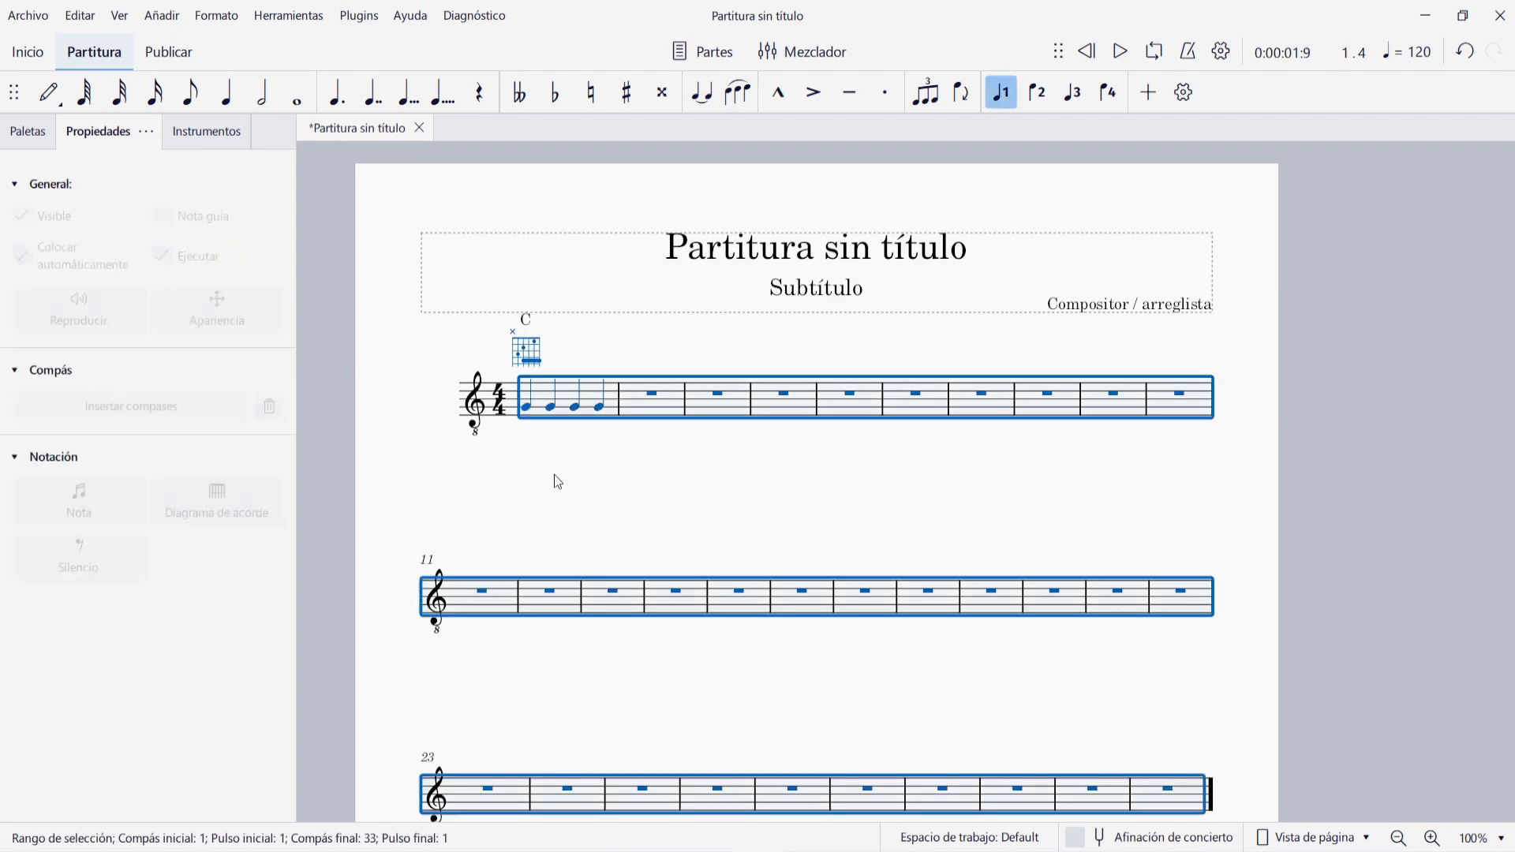
key(Delete)
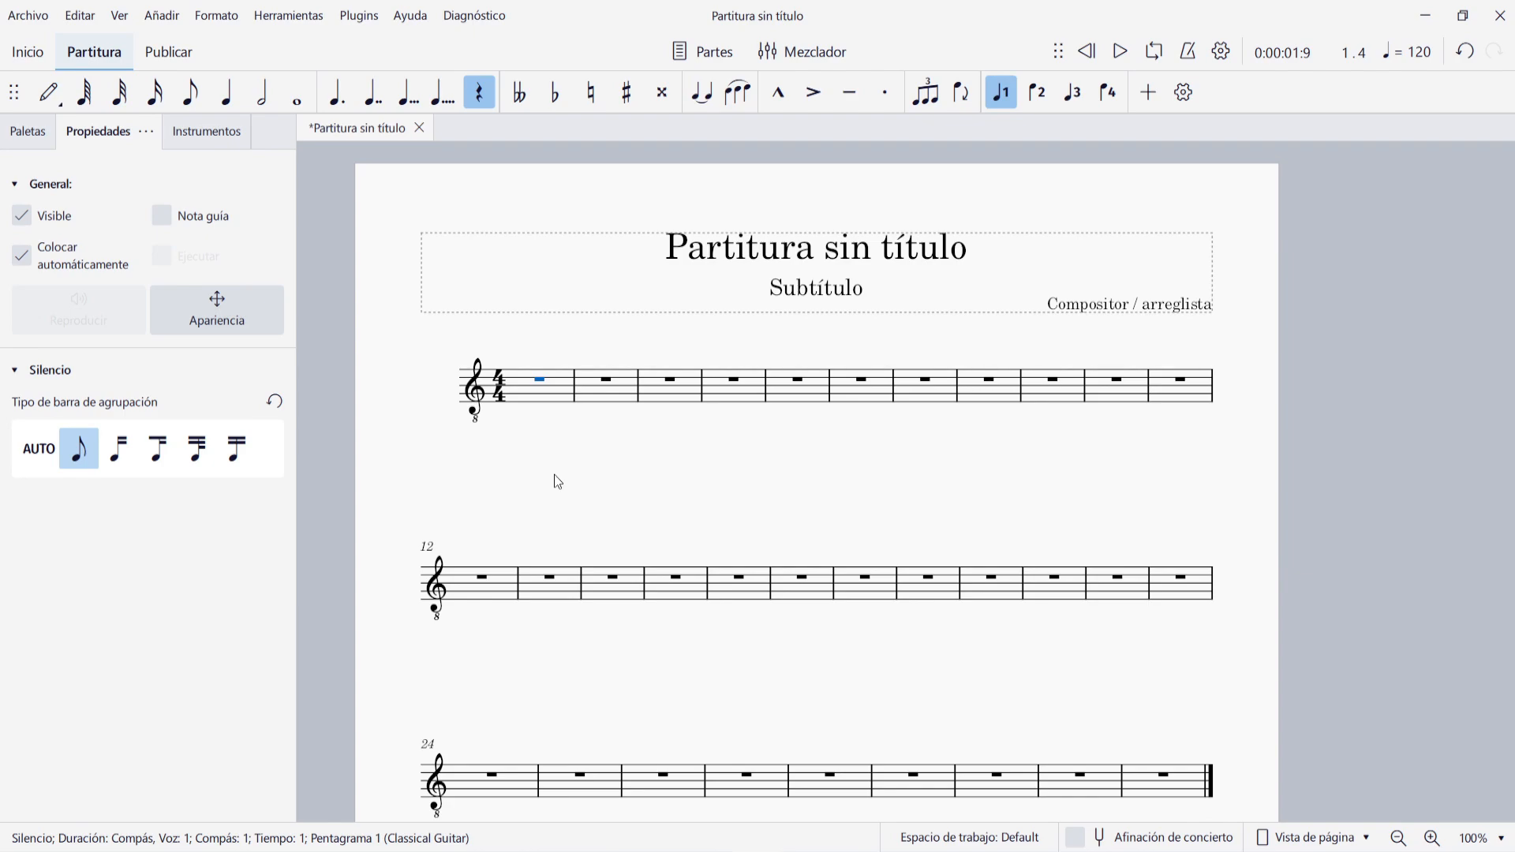
key(Escape)
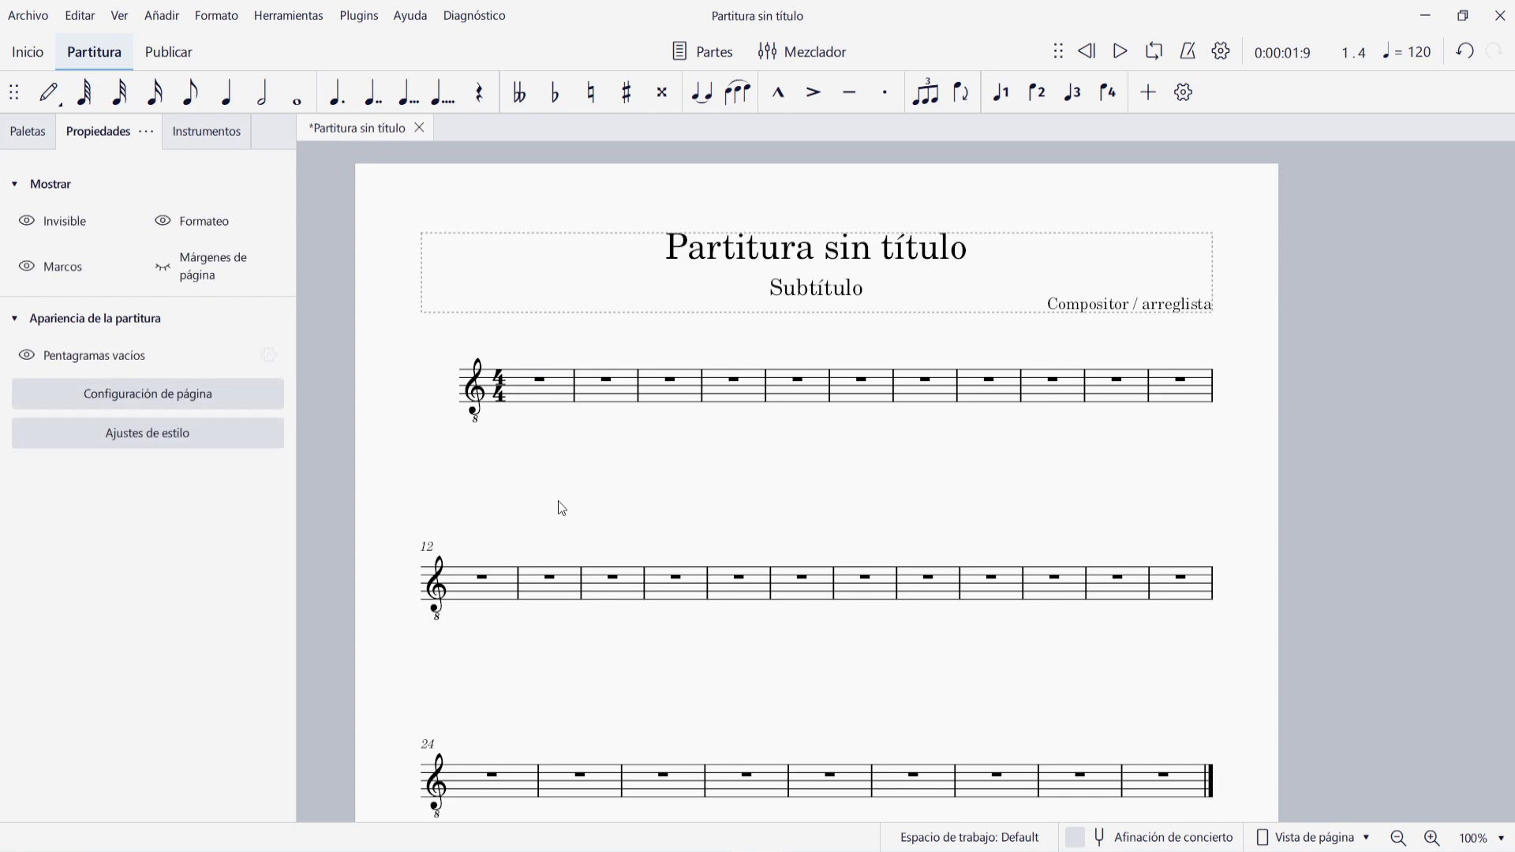
- Add a second staff to the Classical Guitar and set its staff type to Tab. simple de 6 cuerdas
click(207, 131)
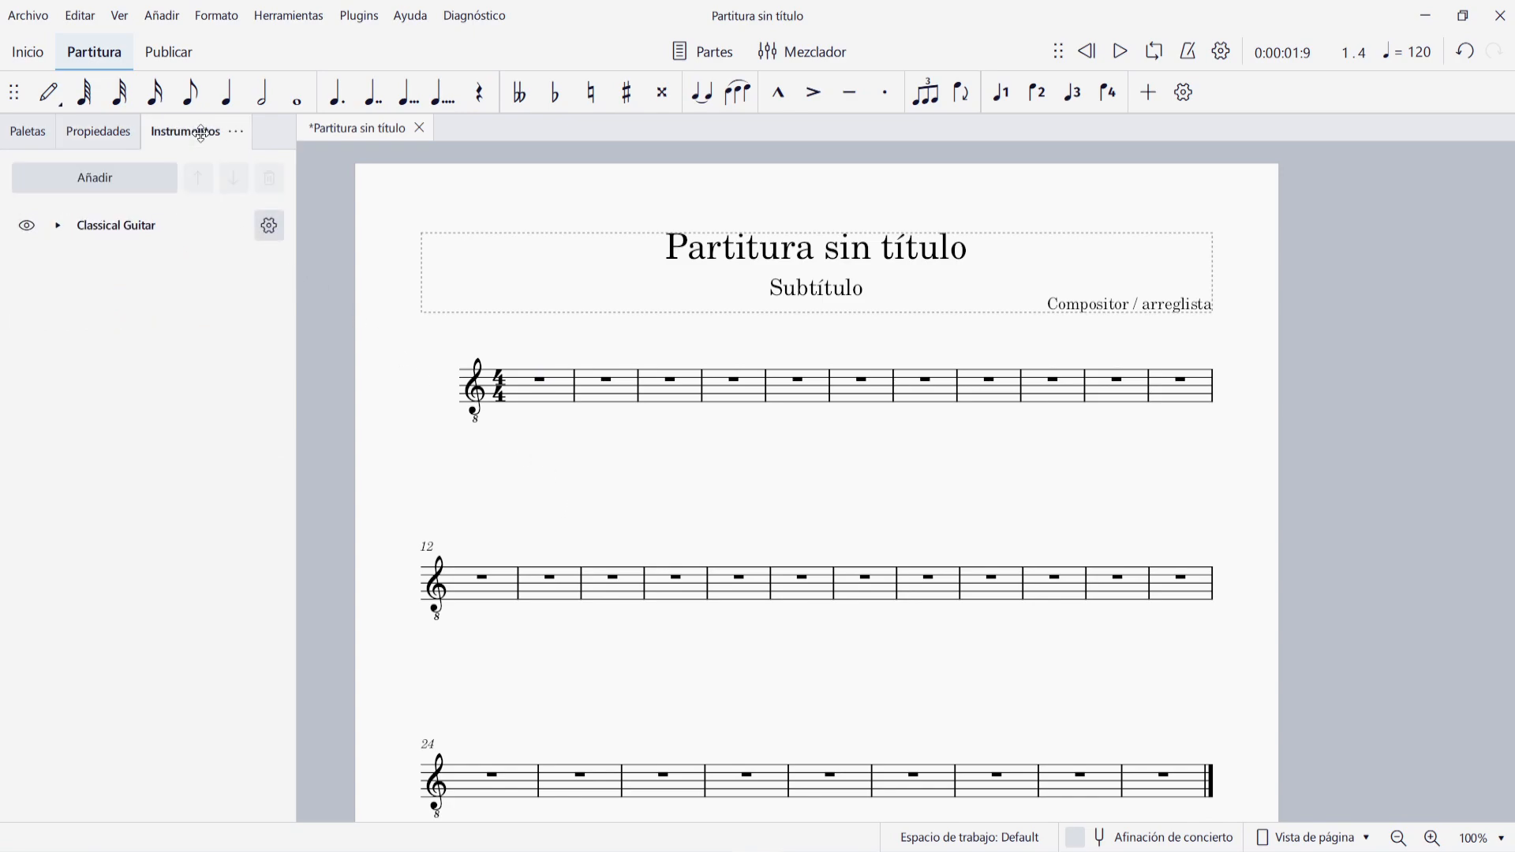
click(58, 226)
click(172, 315)
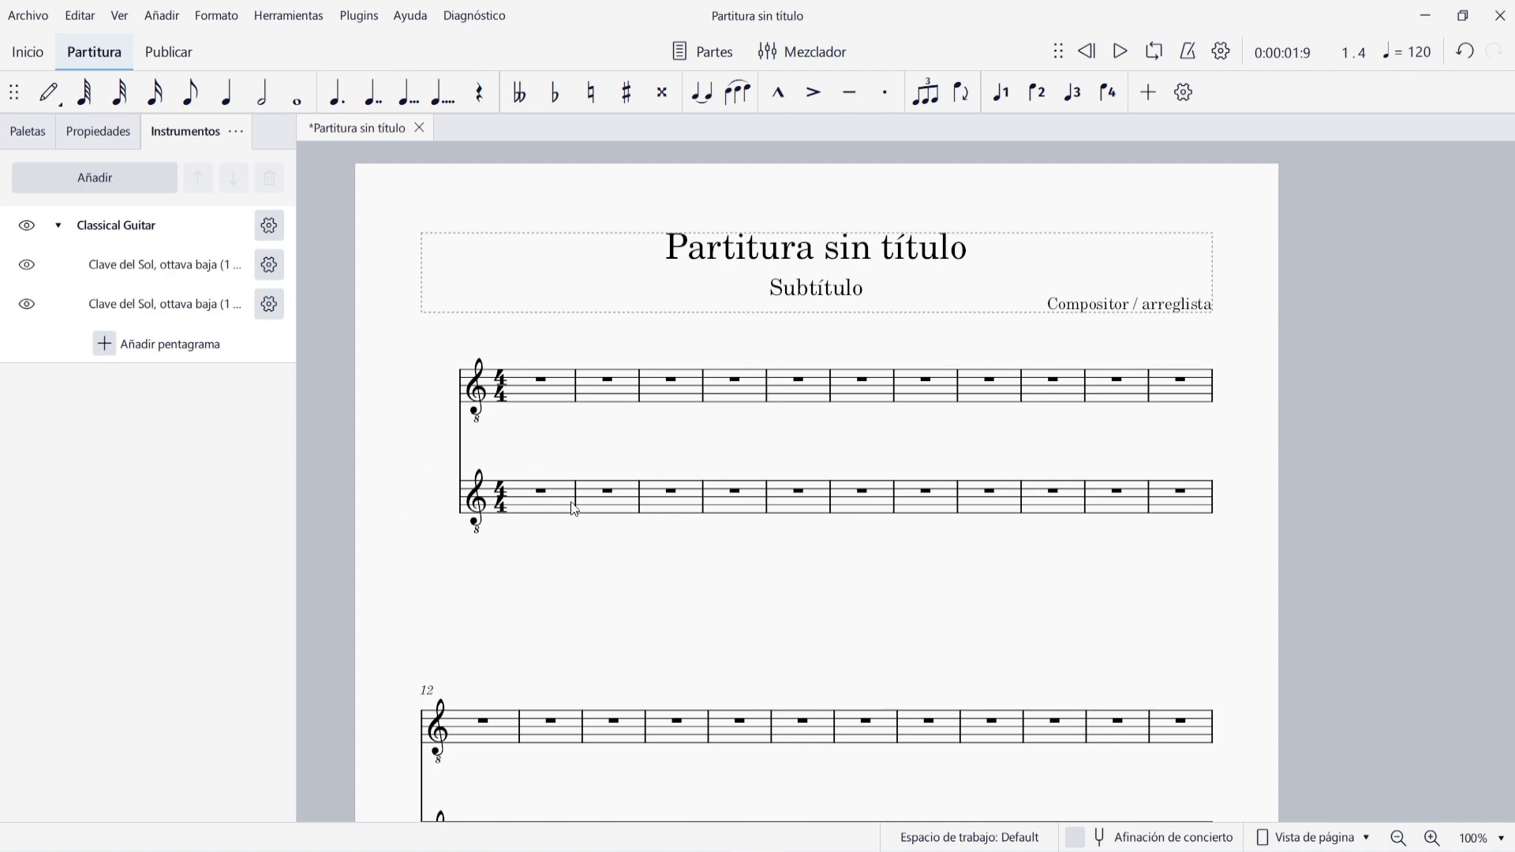
click(275, 306)
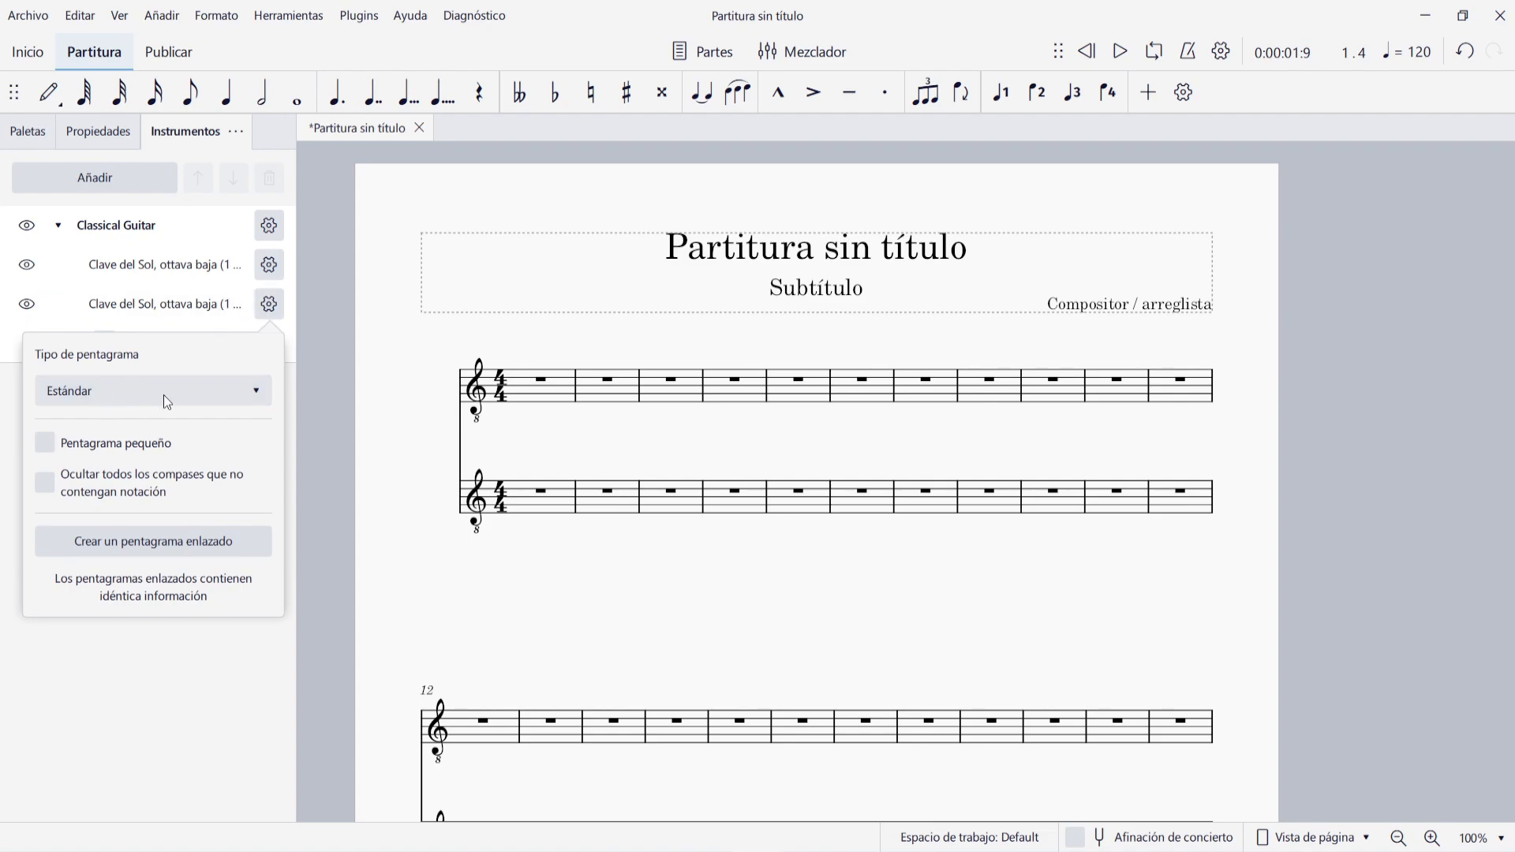
click(108, 395)
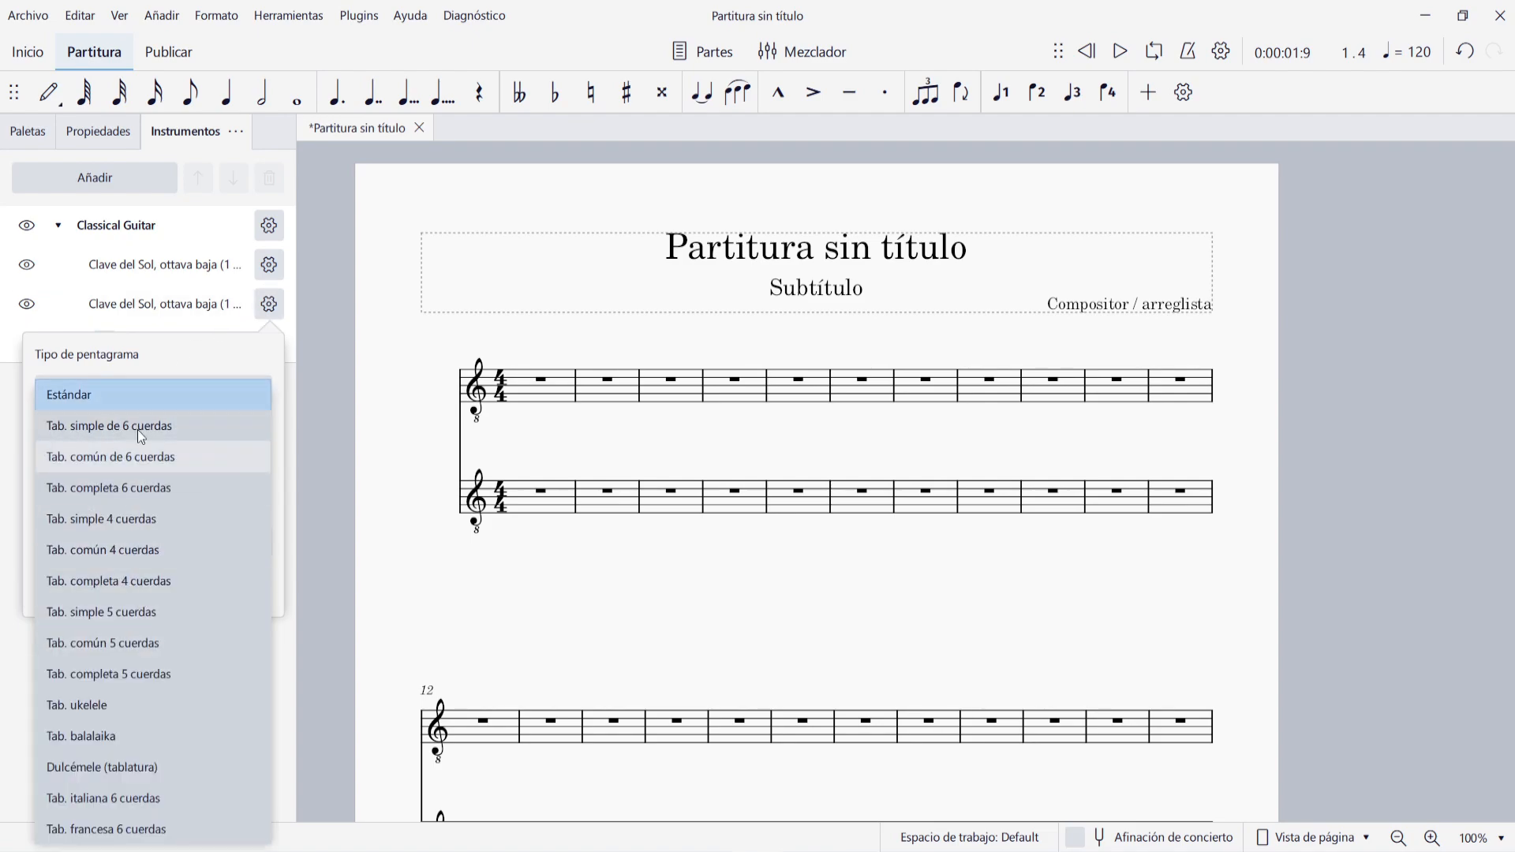
click(91, 430)
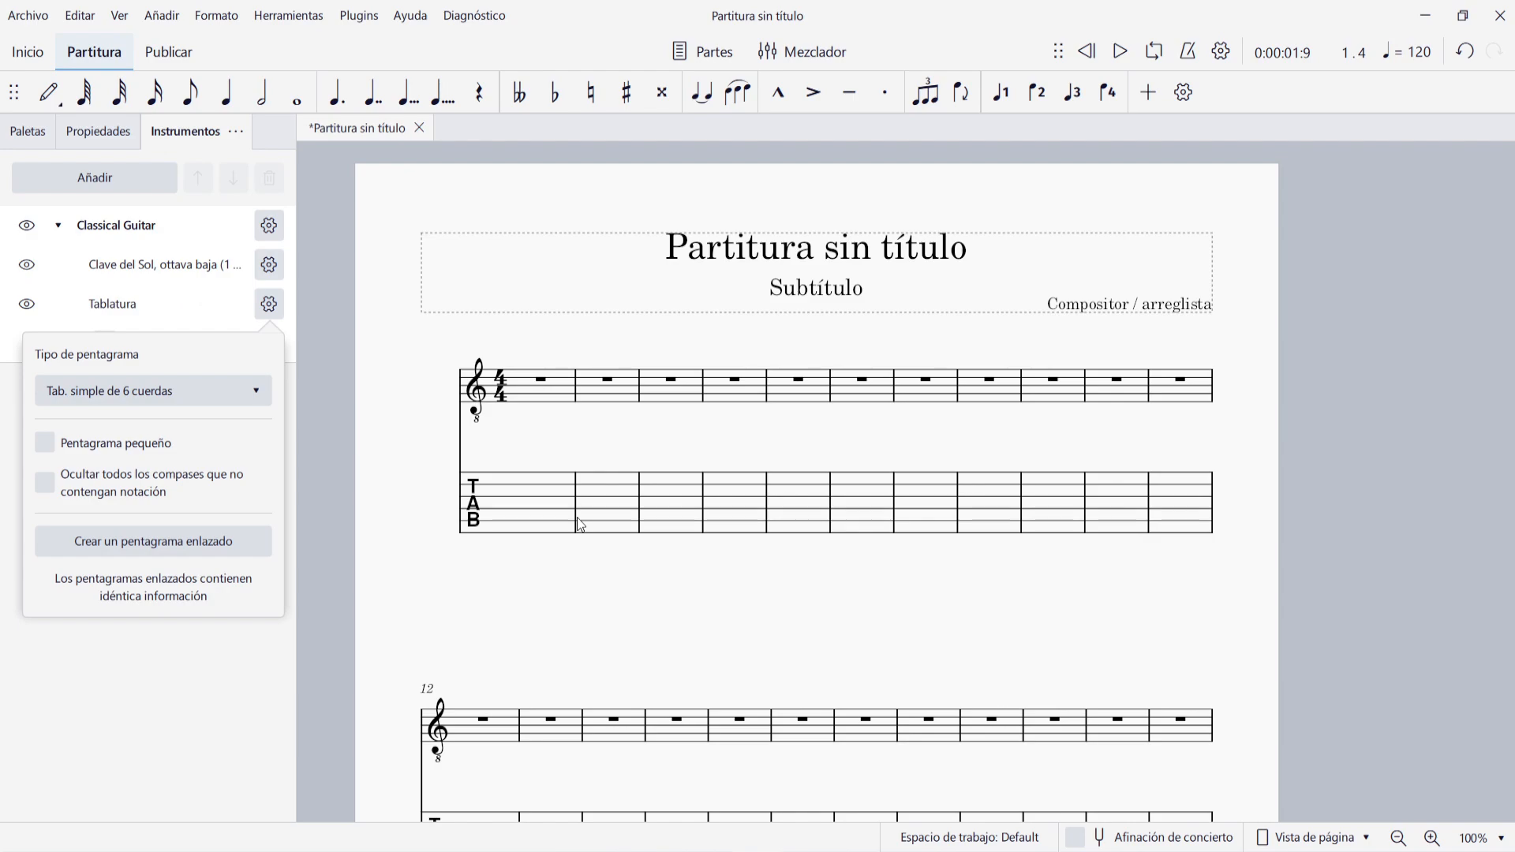
click(598, 506)
- Enter five quarter-note Gs from the first measure of the standard guitar staff and finish note input
click(557, 396)
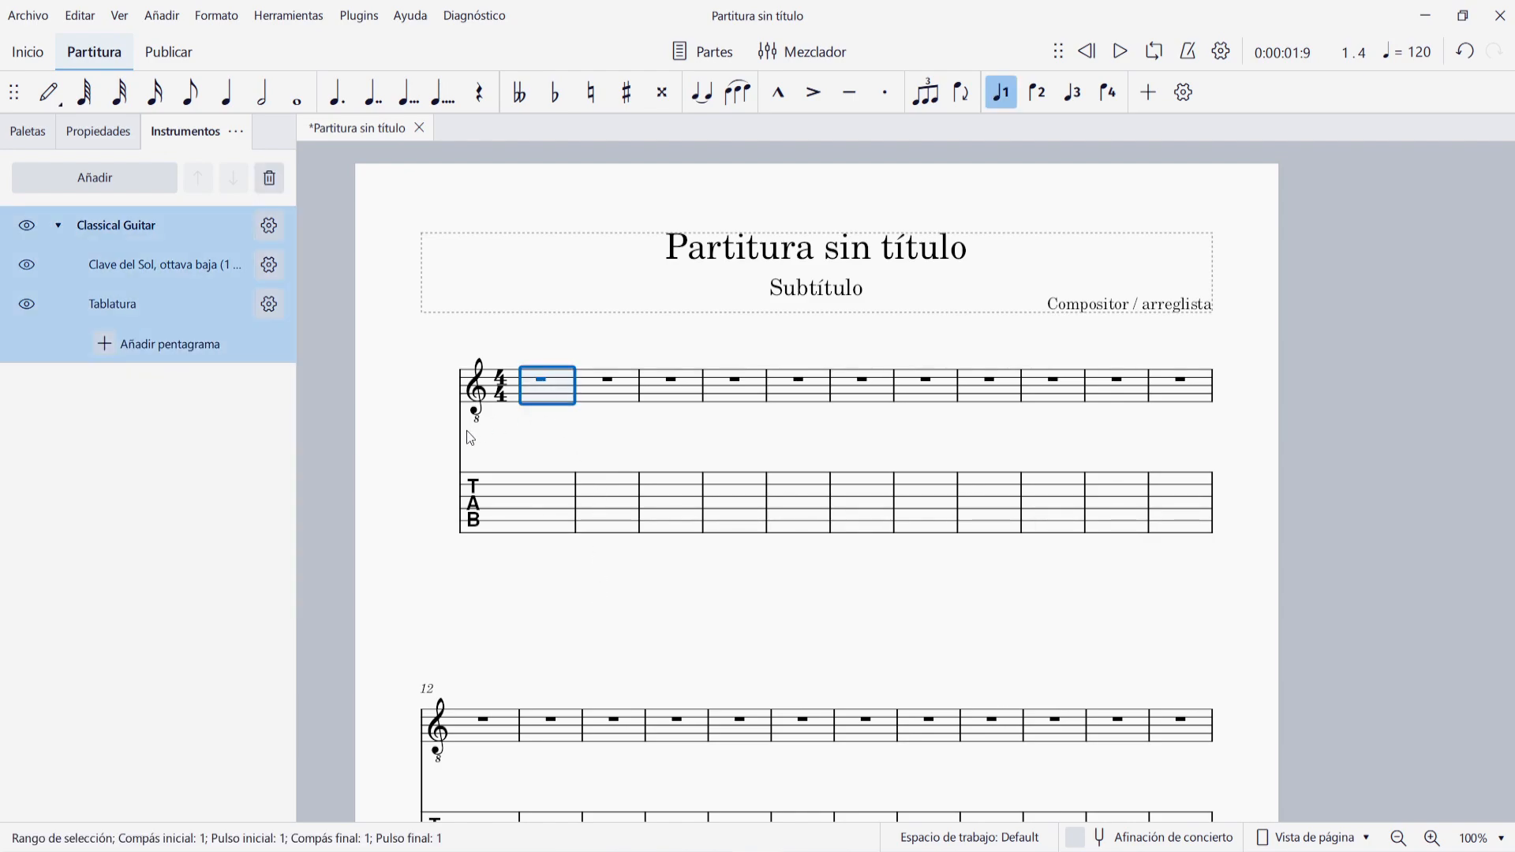
key(n)
key(5)
key(g)
key(g)
key(g)
key(g)
key(g)
key(Escape)
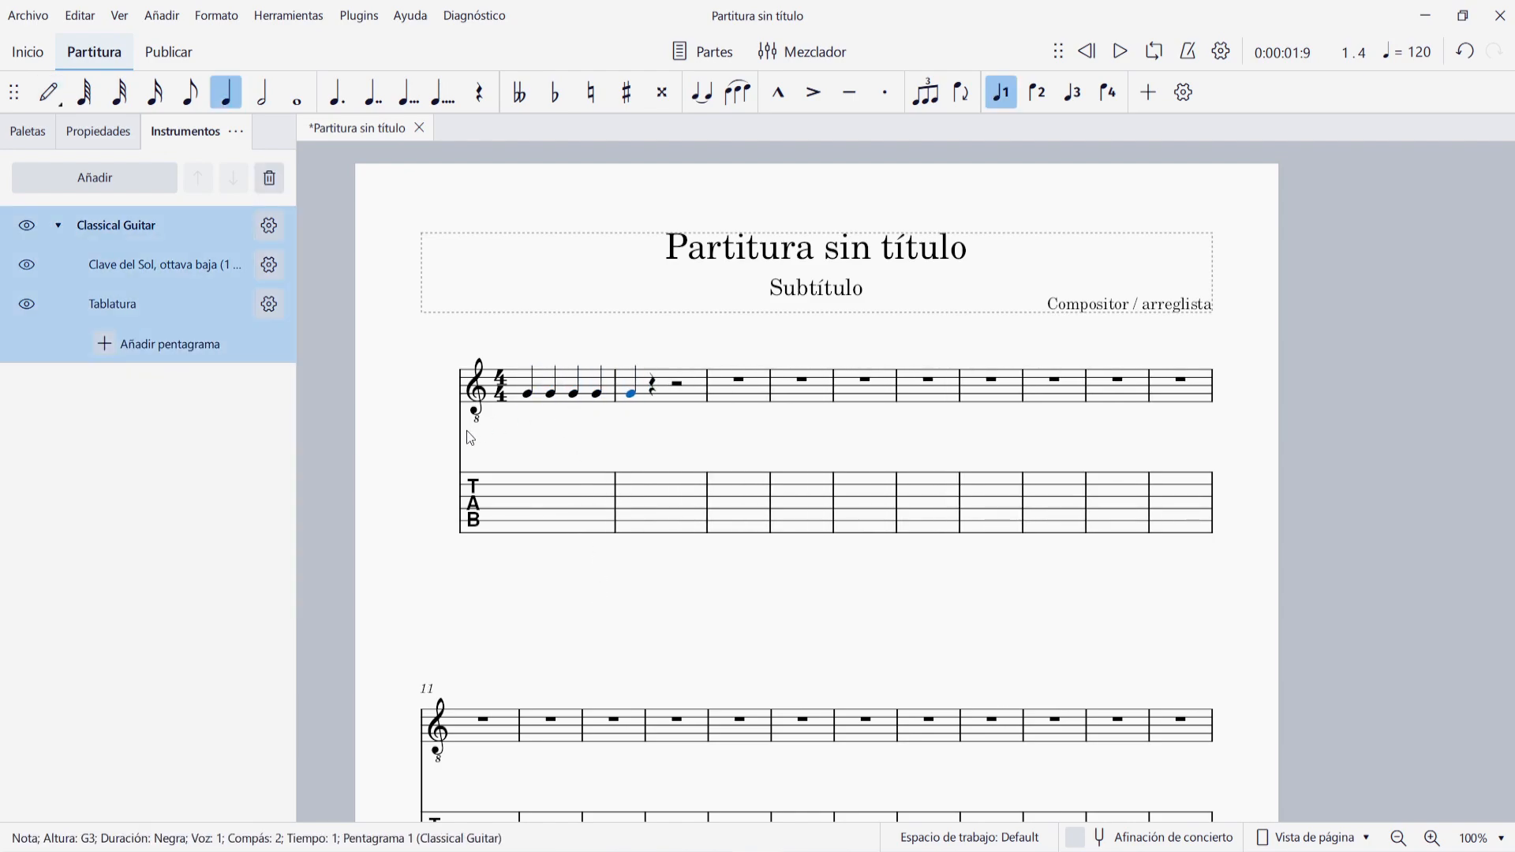
click(467, 431)
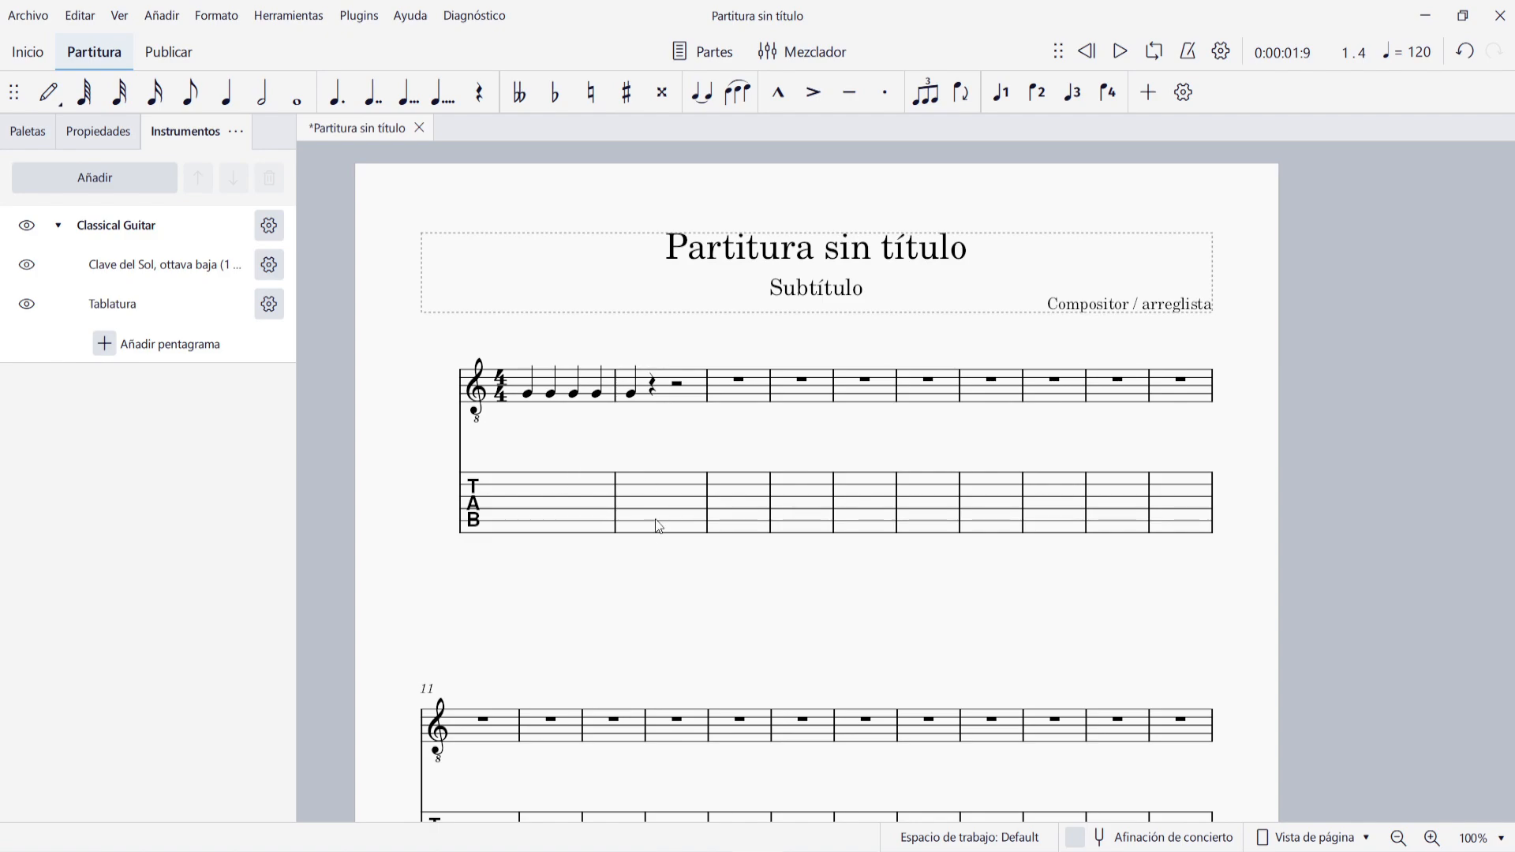
- Delete the unlinked tablature staff and create a linked staff from the standard guitar staff
click(159, 307)
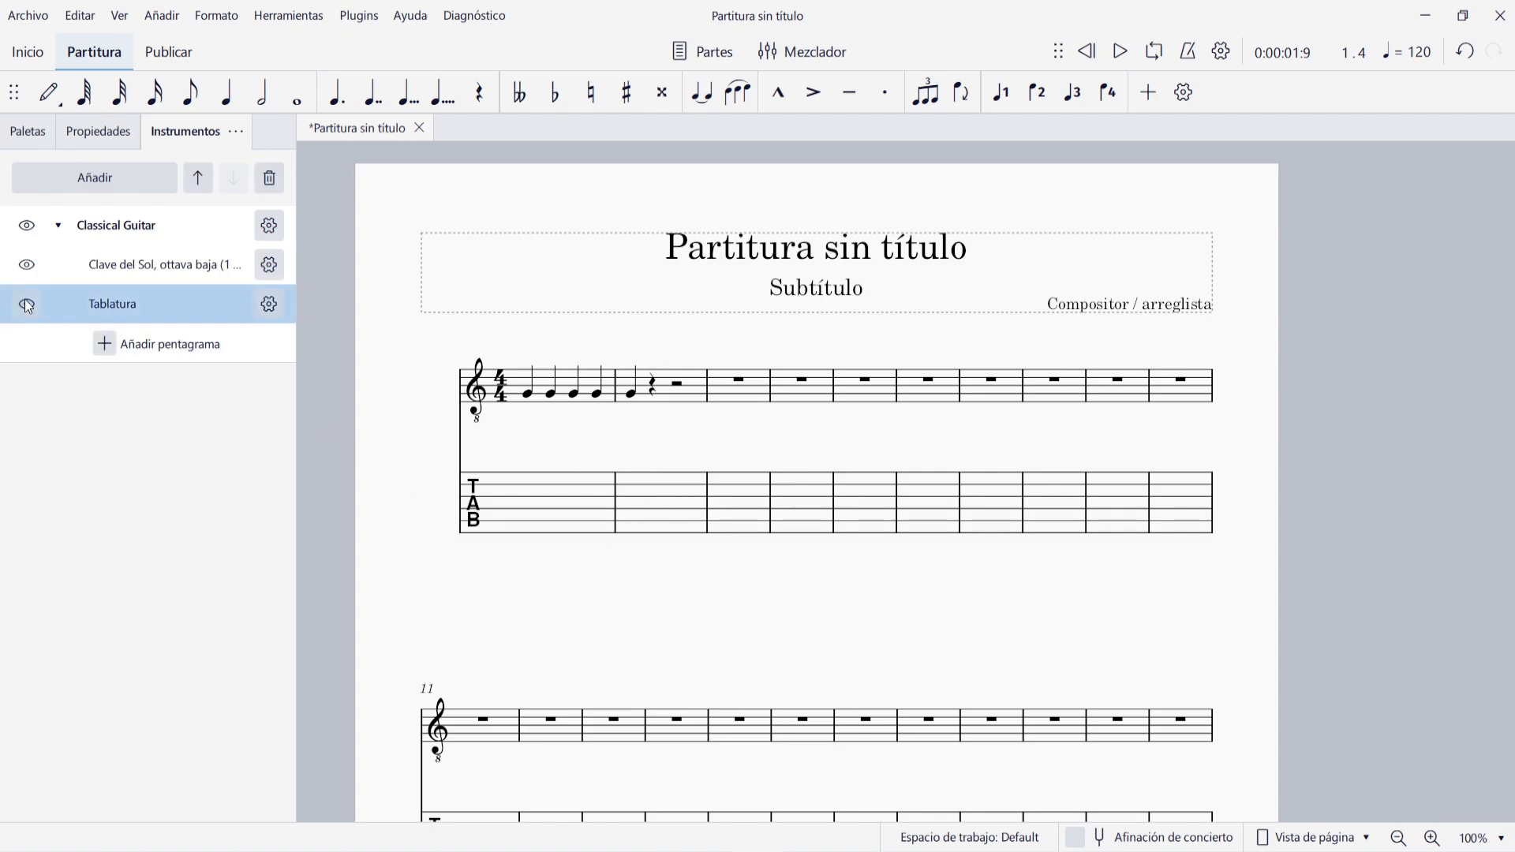
click(270, 179)
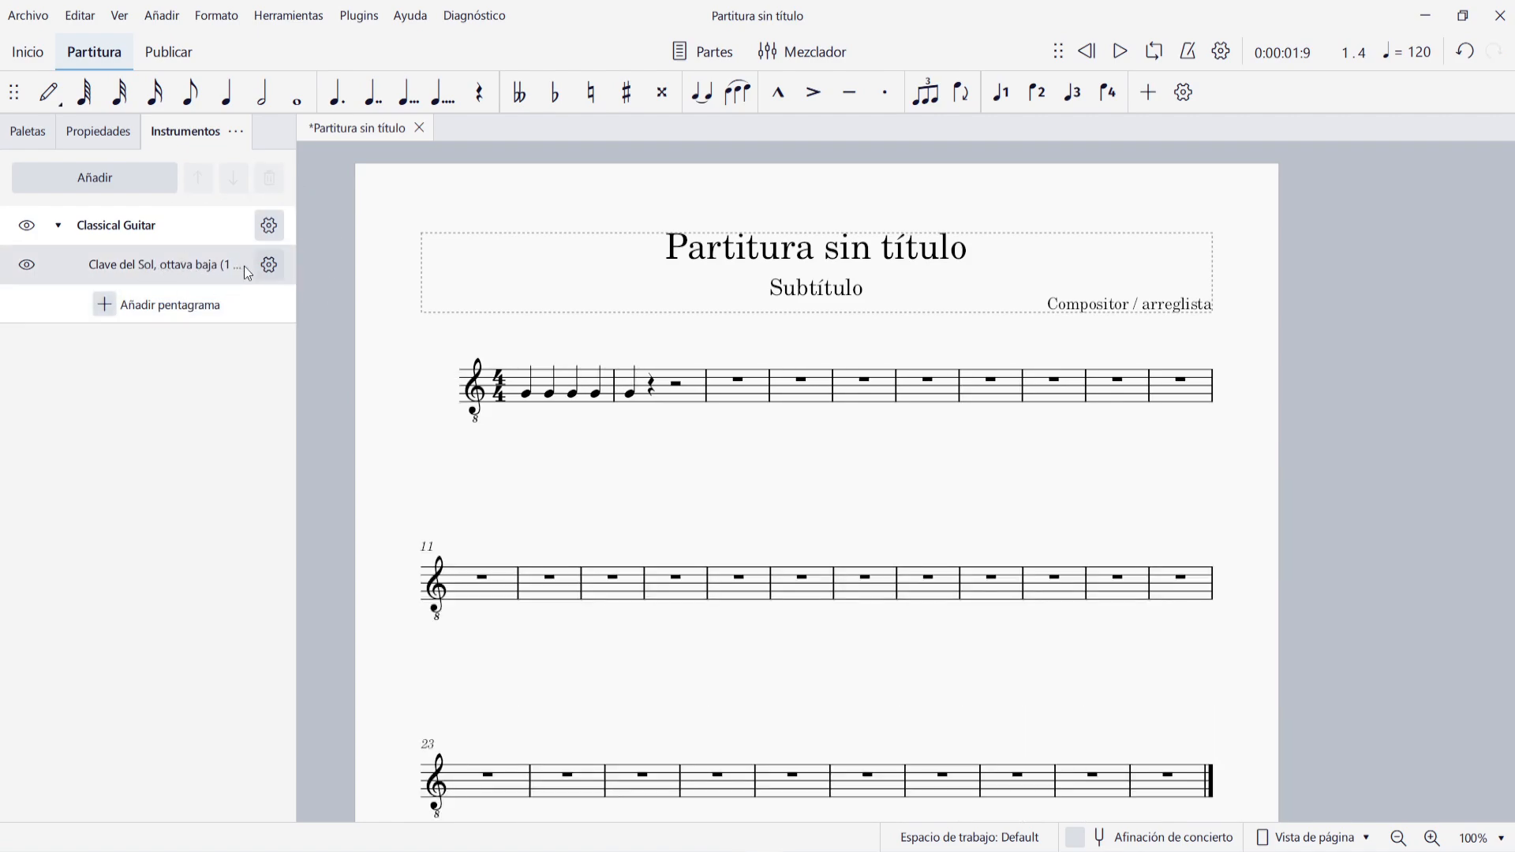
click(269, 265)
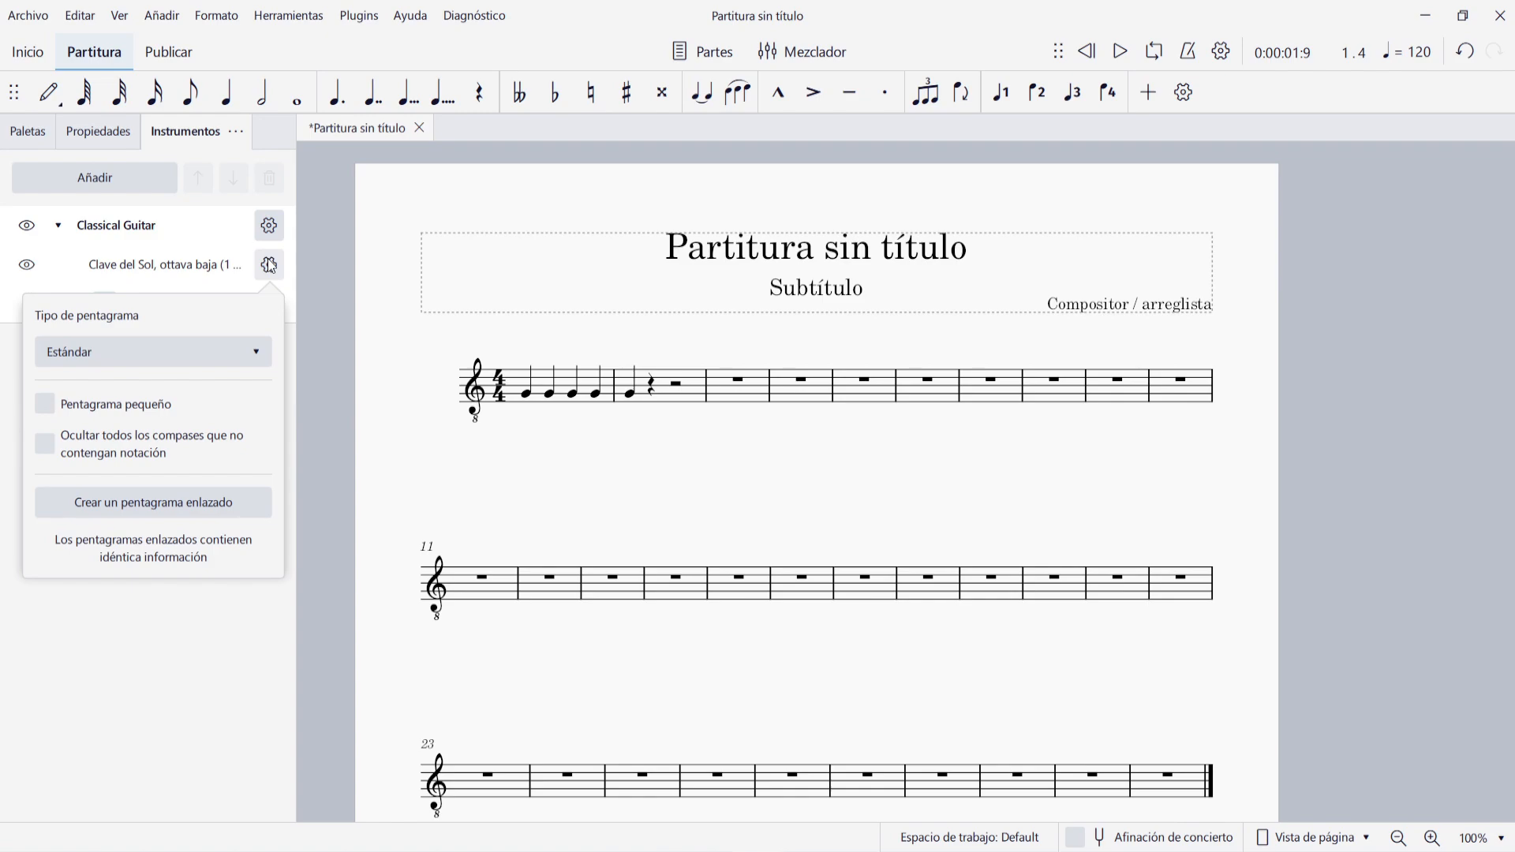
click(168, 503)
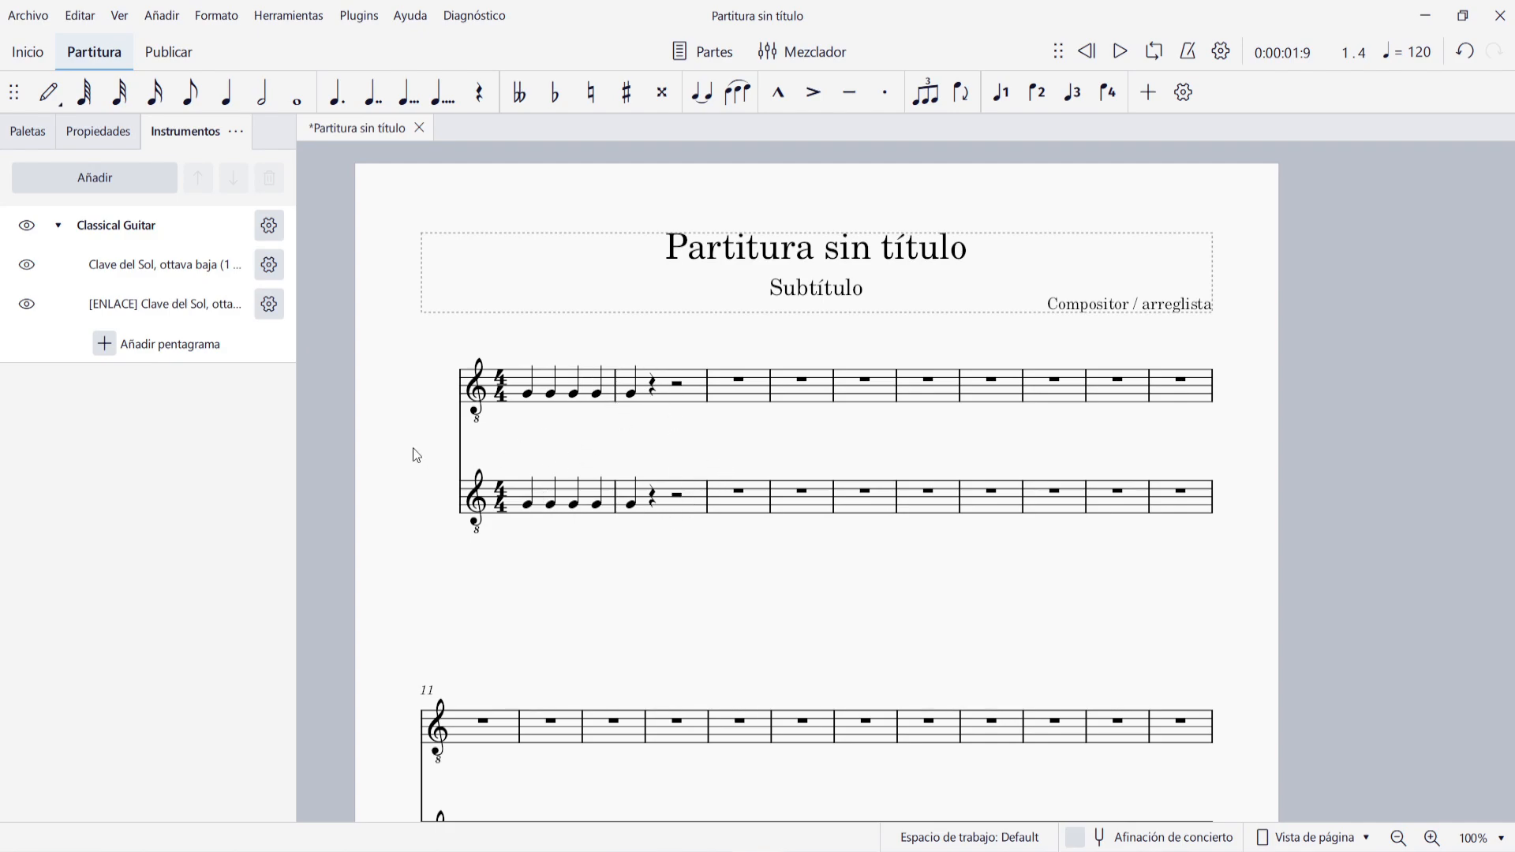
- Set the linked staff's type to Tab. simple de 6 cuerdas
click(154, 314)
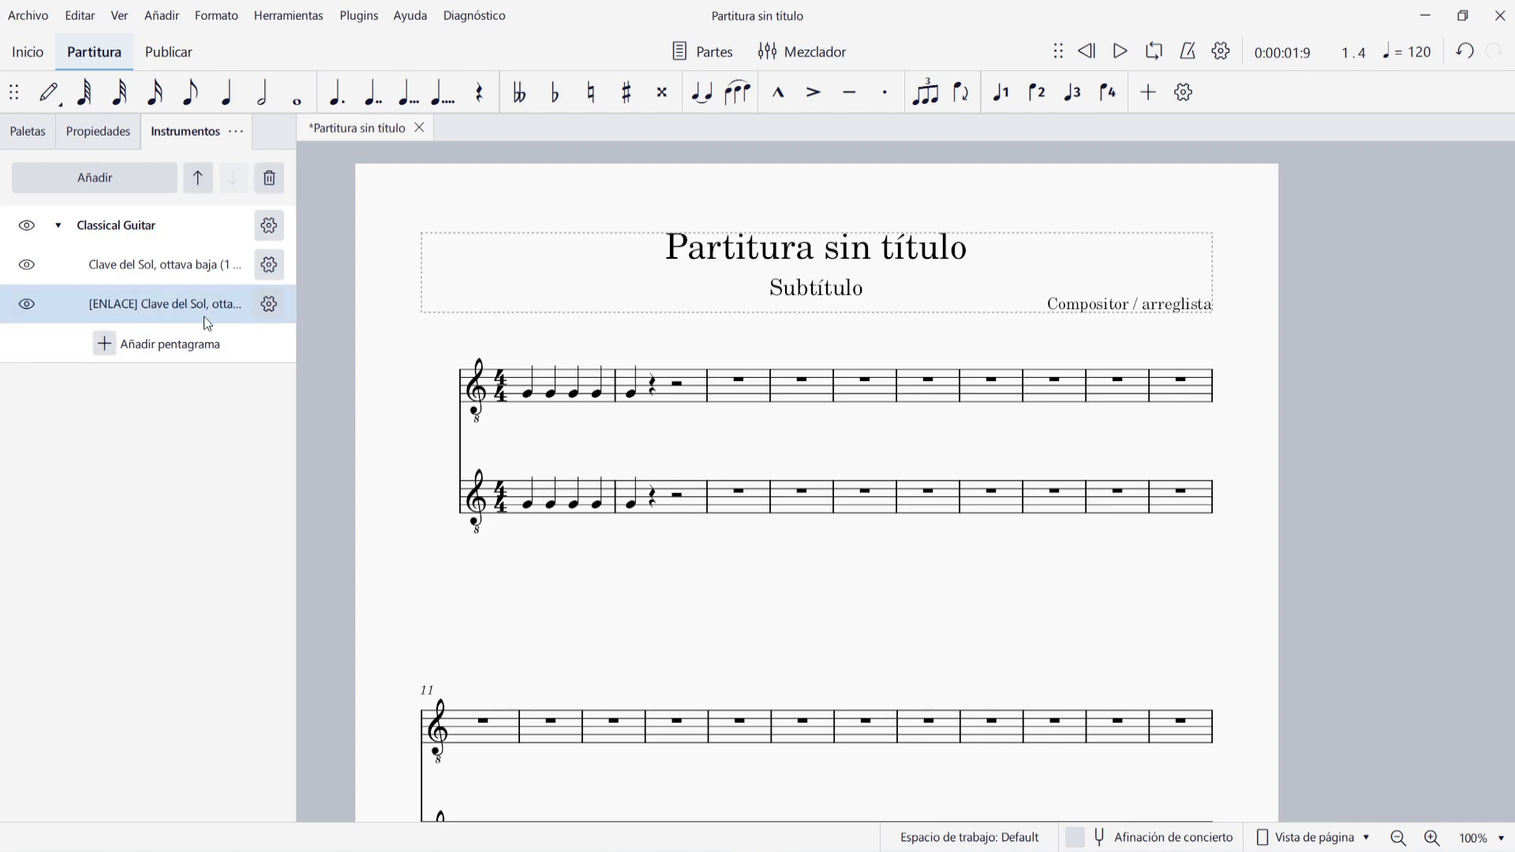
click(269, 304)
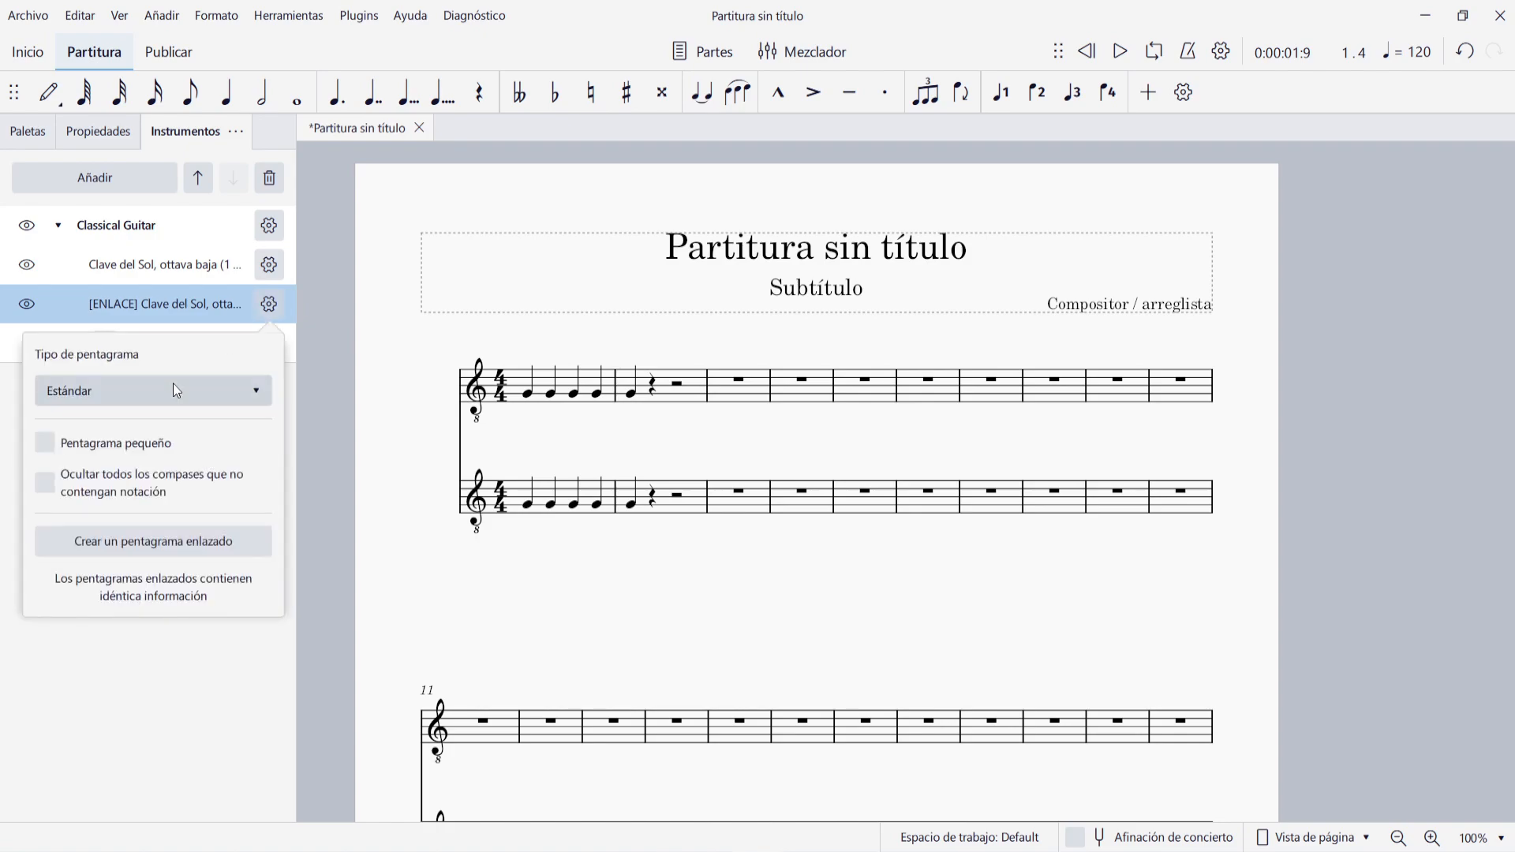
click(174, 390)
click(154, 426)
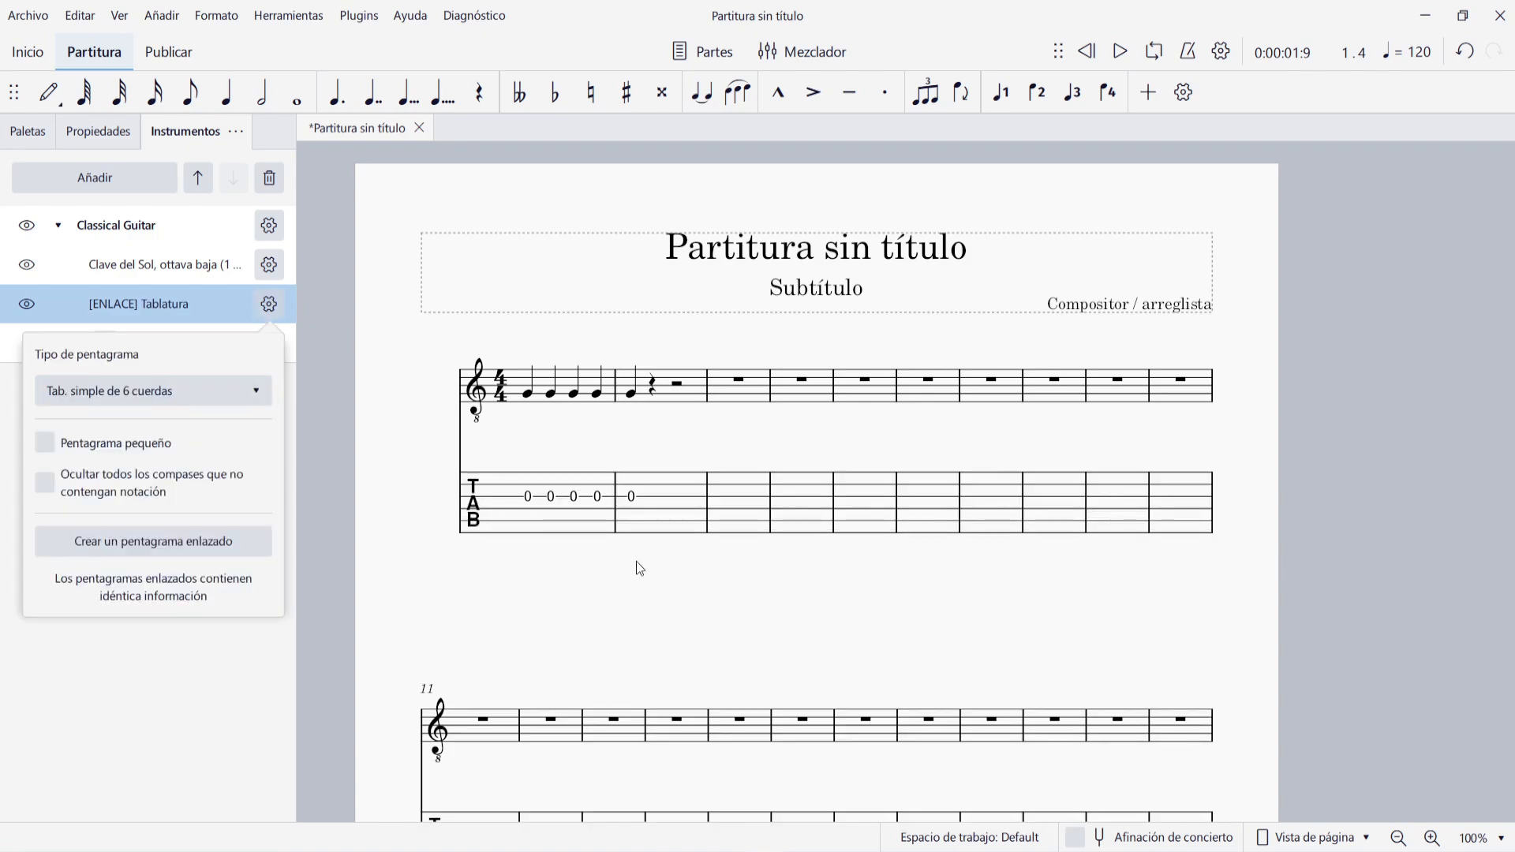
- Enter an ascending quarter-note scale C D E F G A B C from beat 2 of measure 2 on the standard staff
click(652, 386)
key(n)
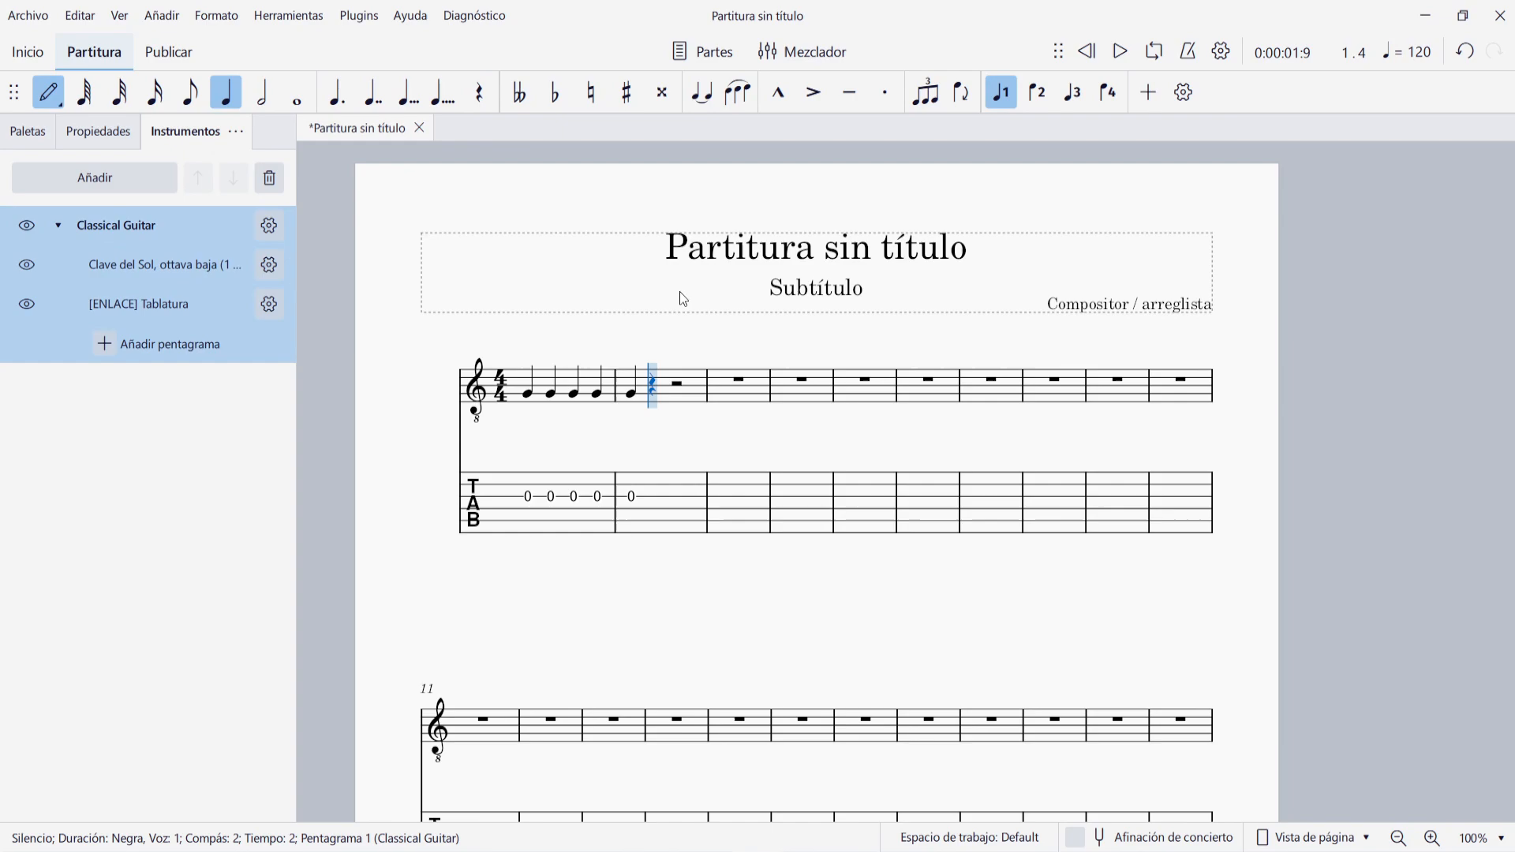
key(c)
key(d)
key(e)
key(f)
key(g)
key(a)
key(b)
key(c)
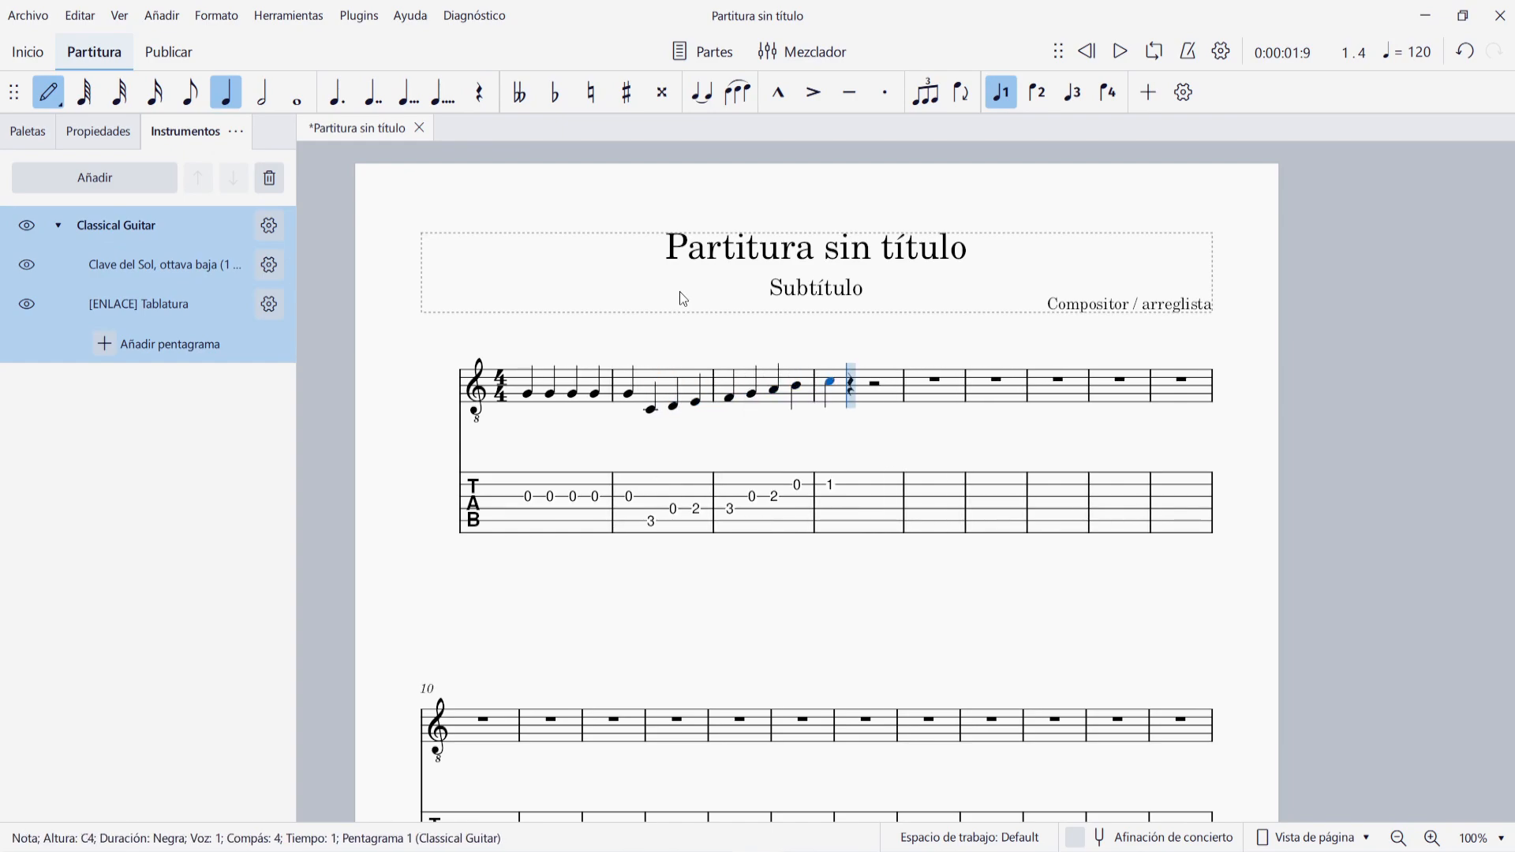
key(Escape)
key(Escape)
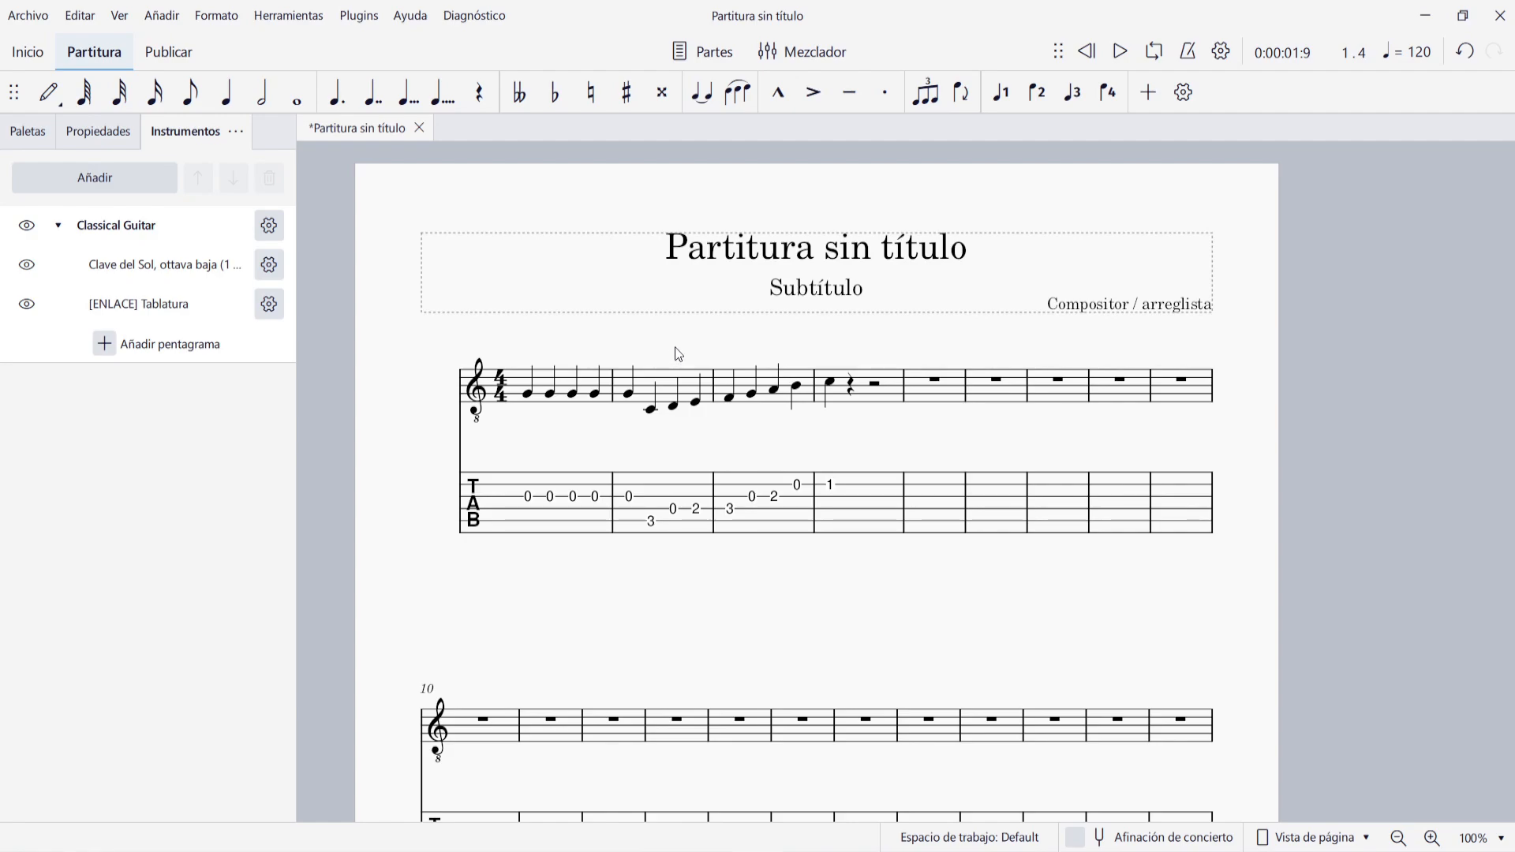
- Create a new score whose only instrument is Guitarra clásica (tablatura)
click(28, 16)
click(66, 54)
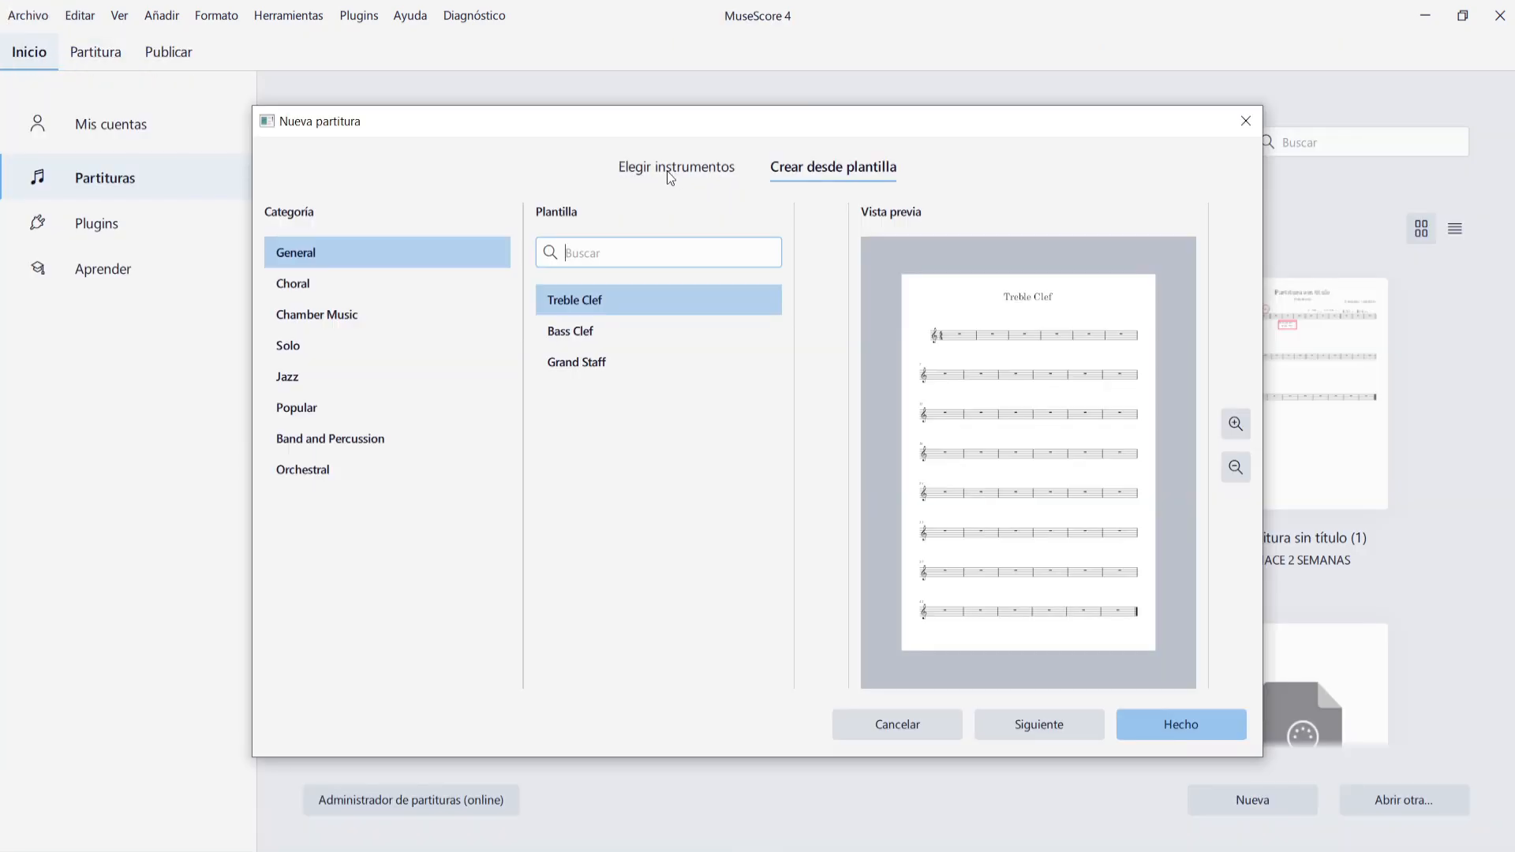
click(663, 168)
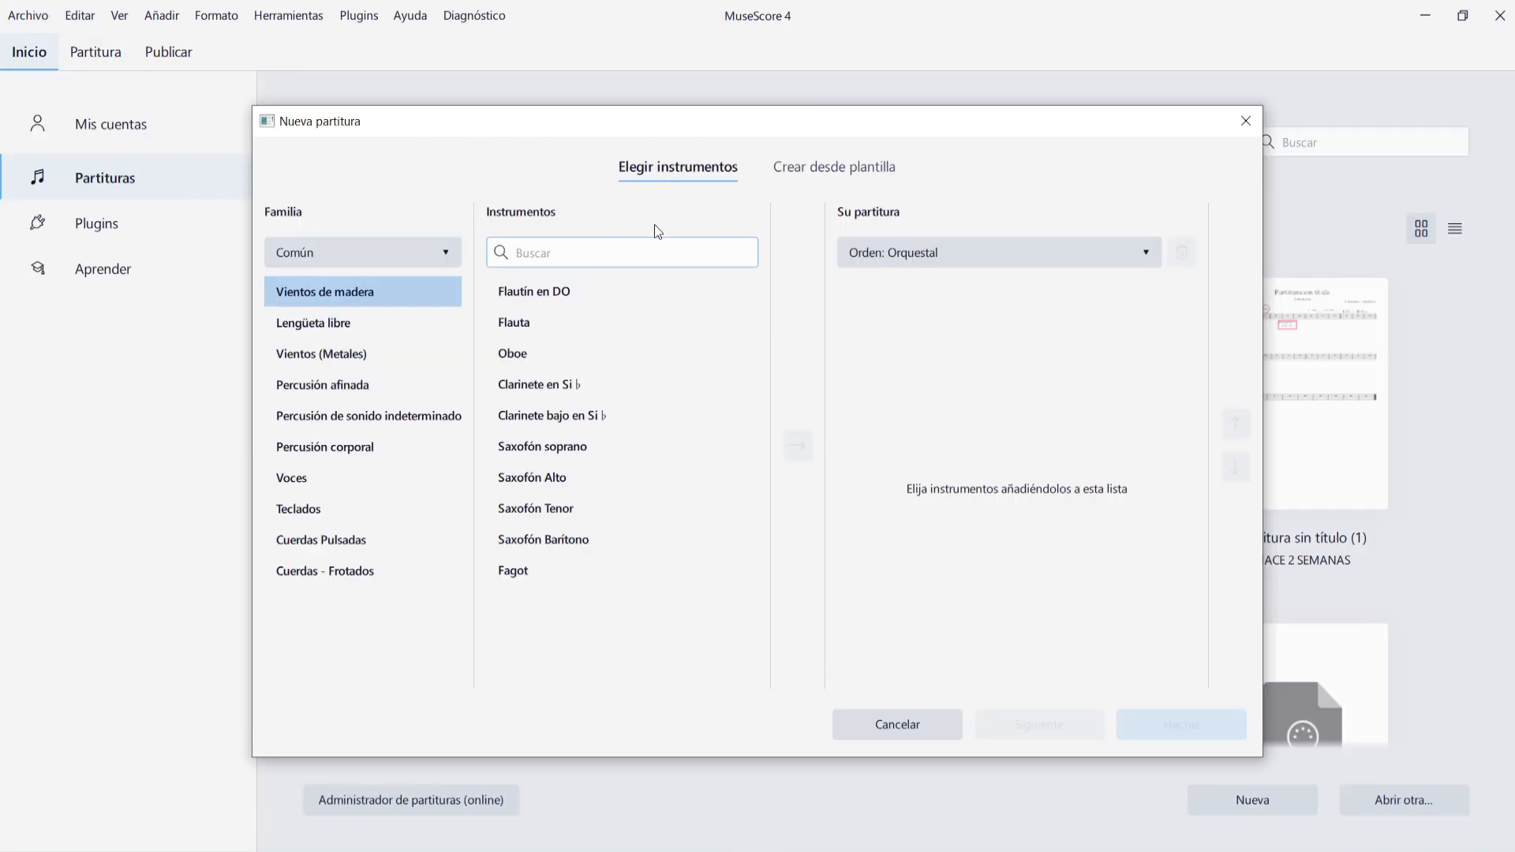
text(gui)
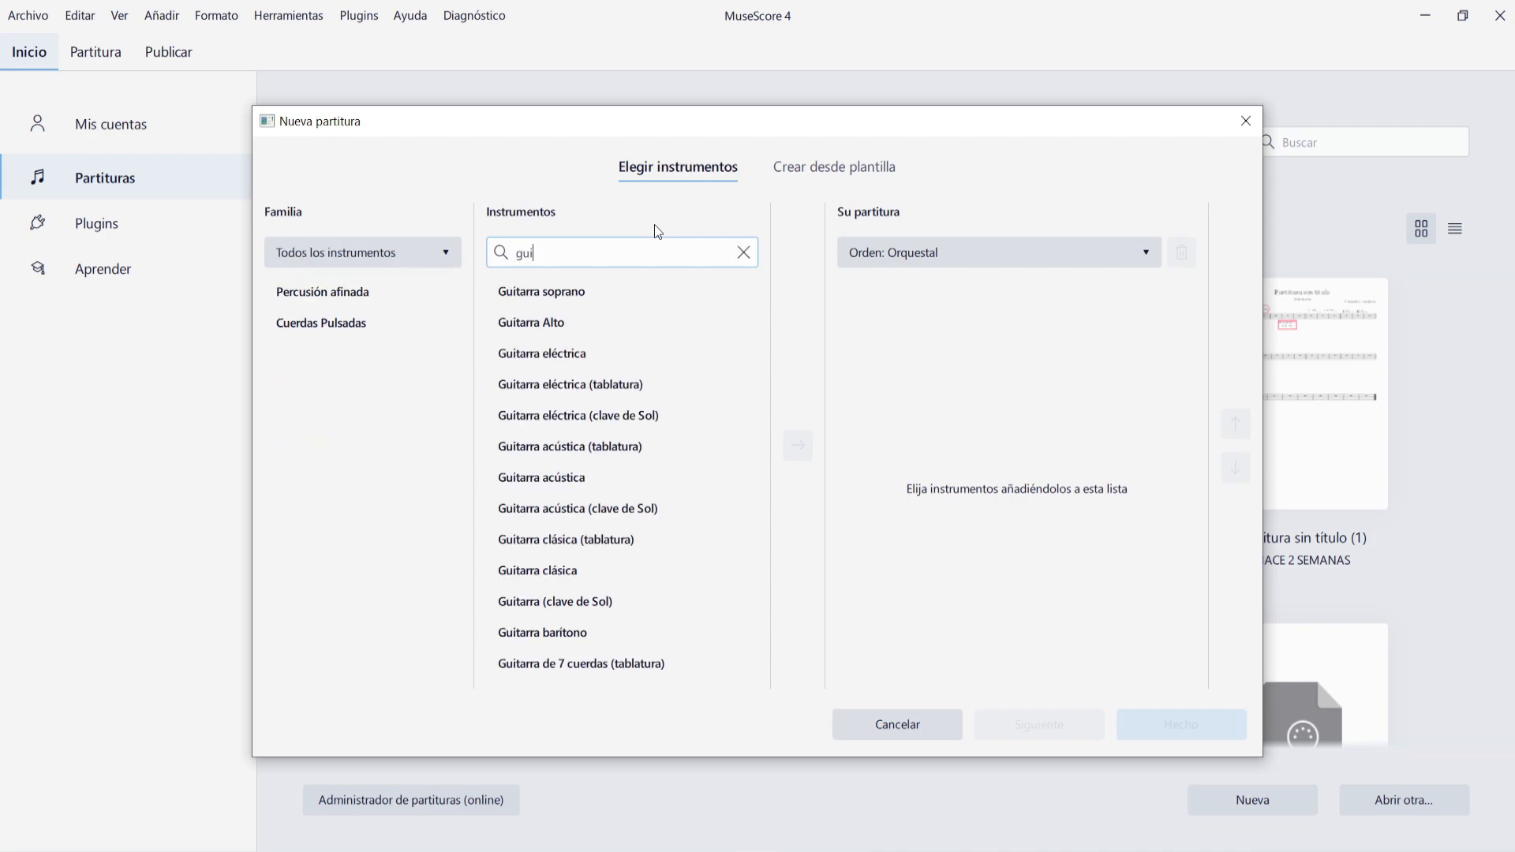
text(tarra)
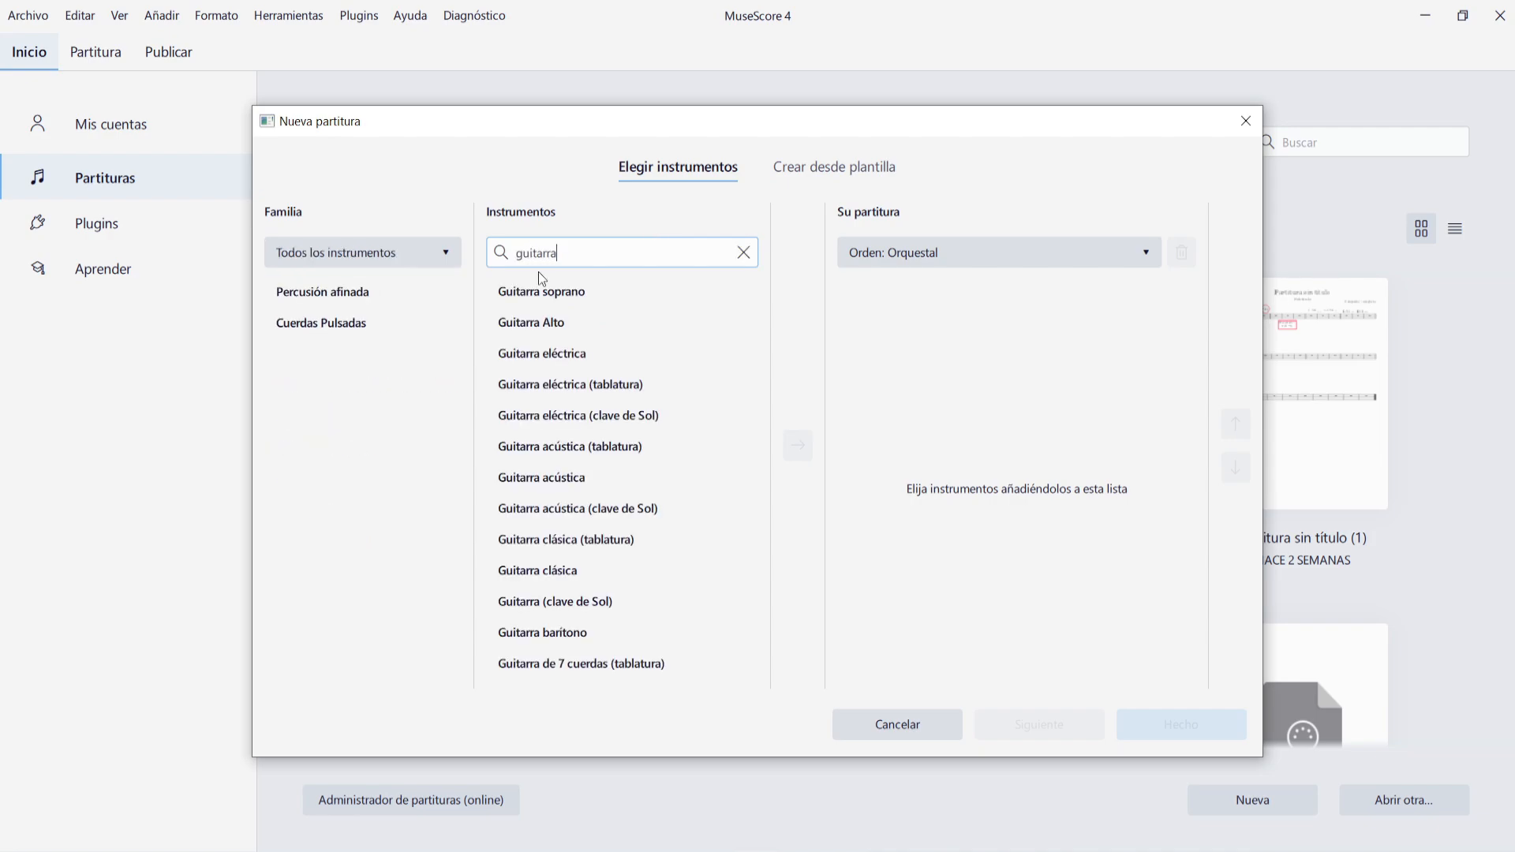
double_click(582, 542)
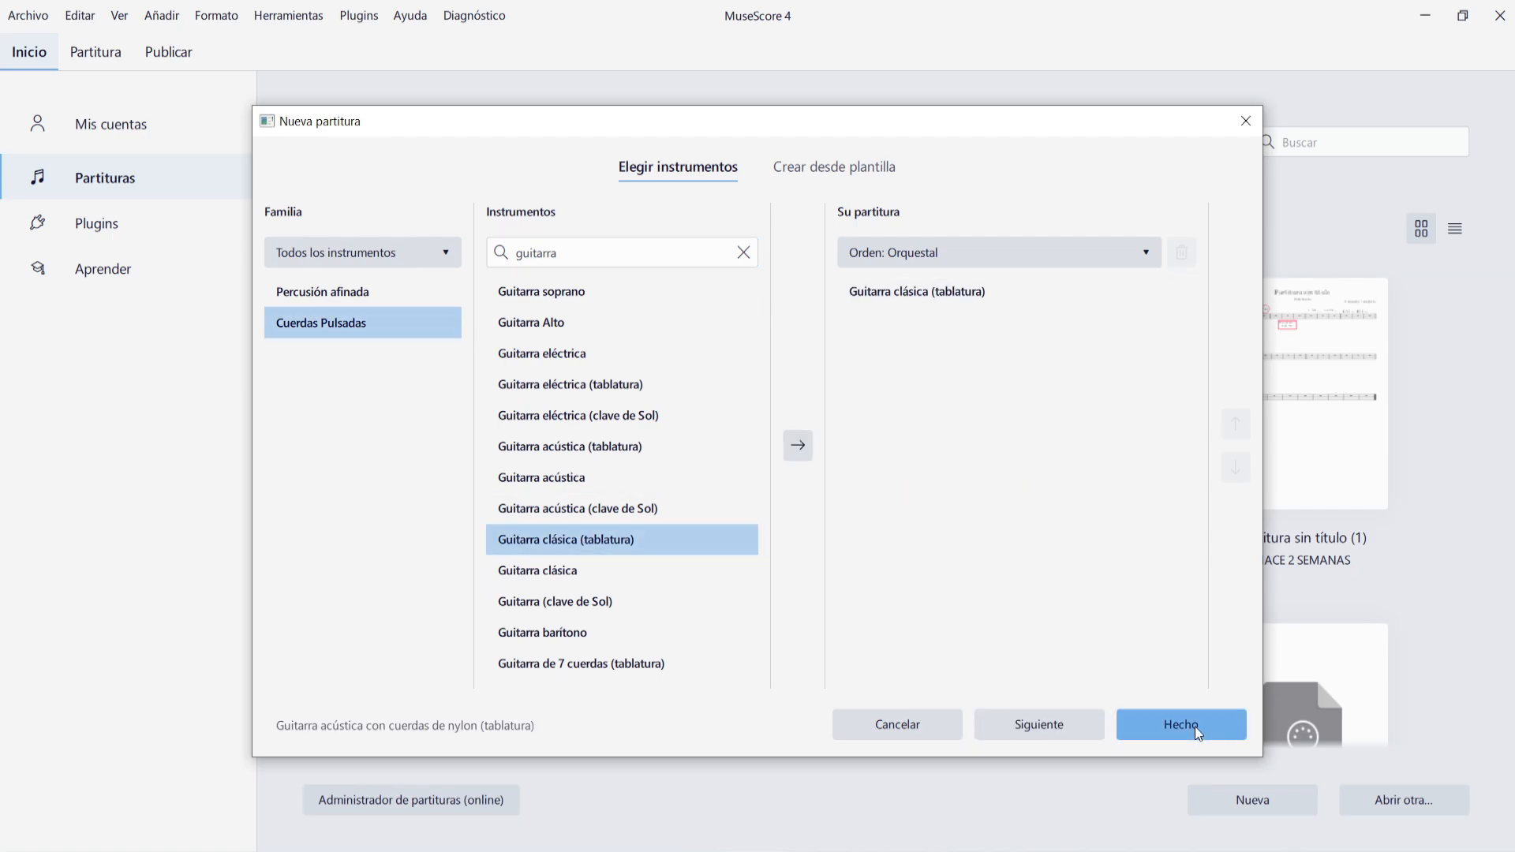
click(1195, 724)
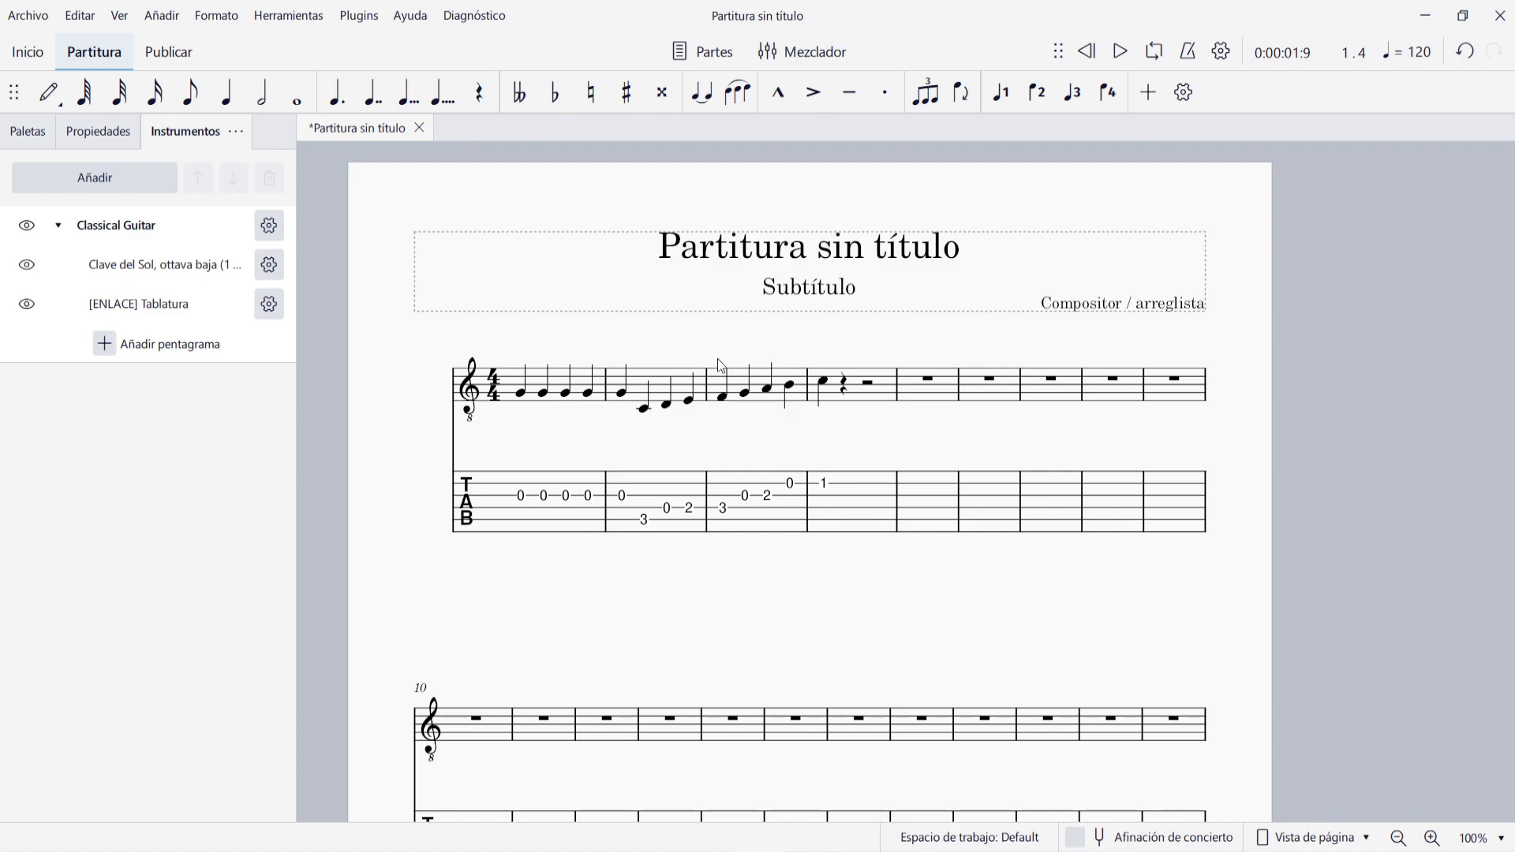
- Examine the classical guitar's string tuning data and the pitch choices for its first string, leaving everything unmodified
right_click(639, 377)
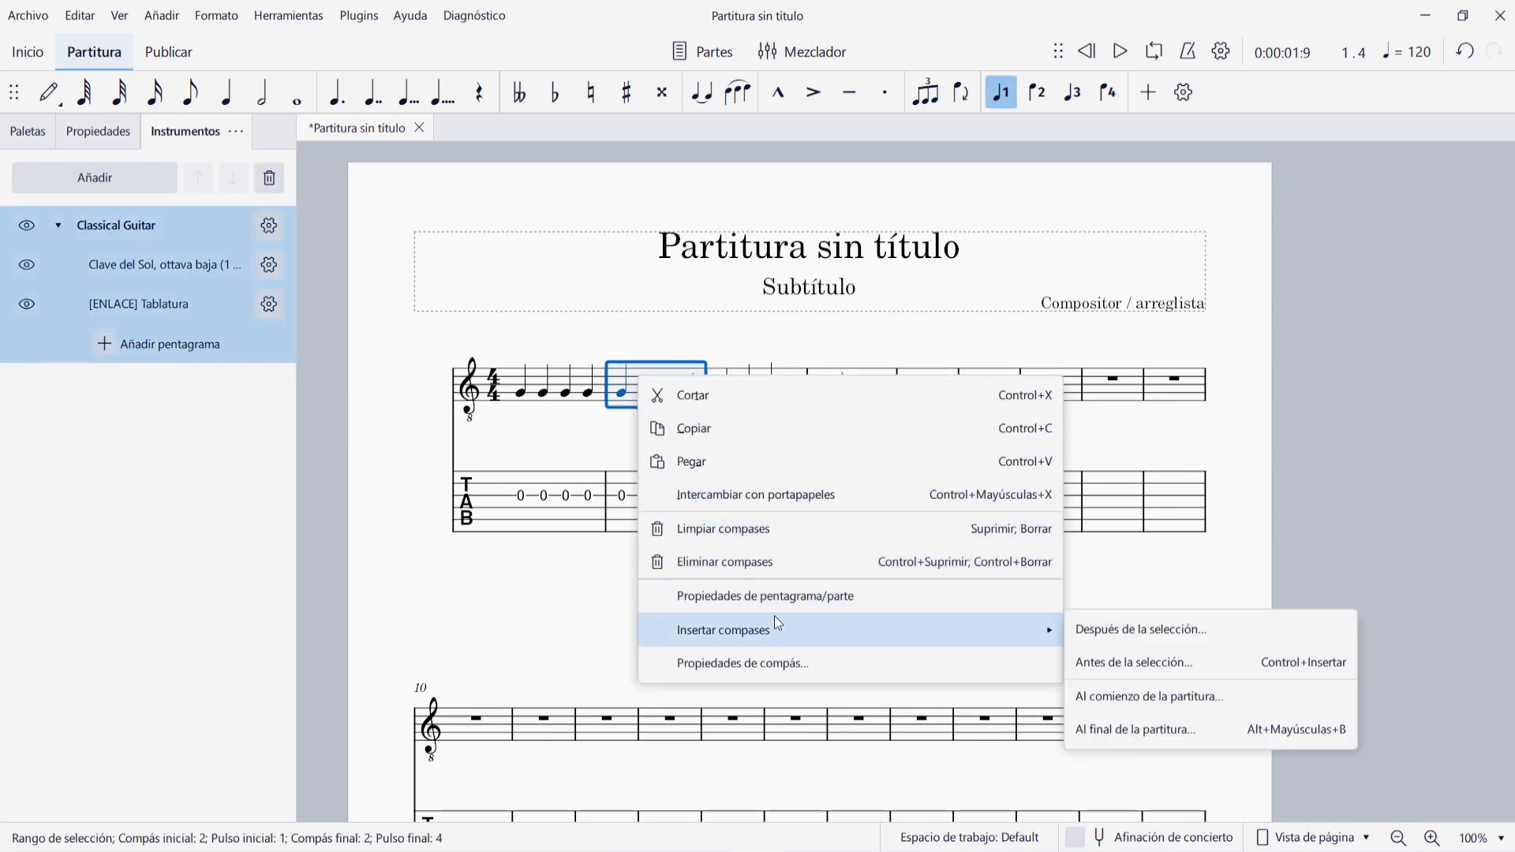
click(811, 596)
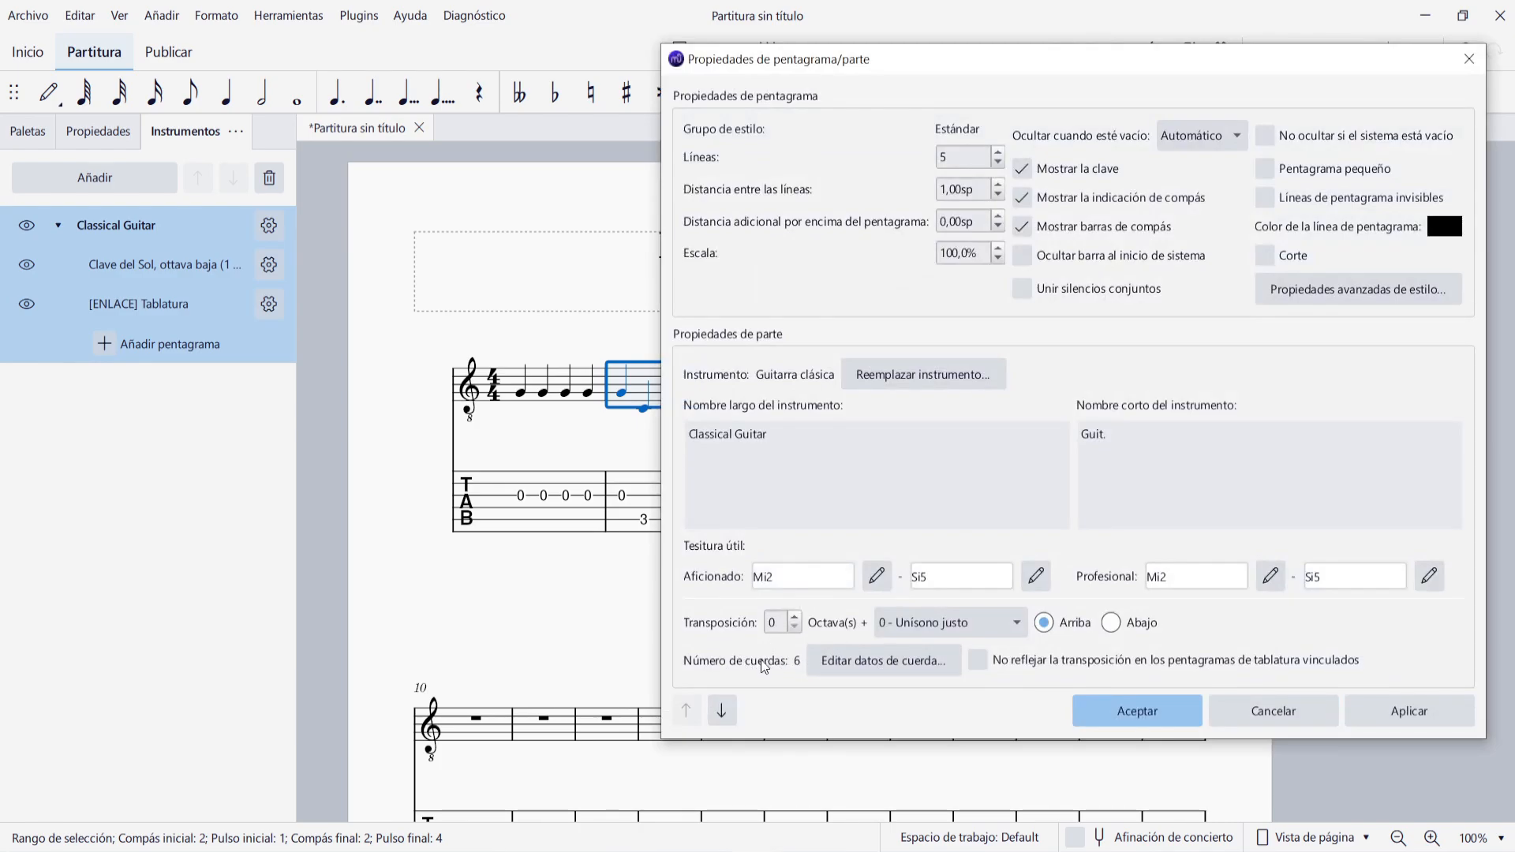
click(902, 658)
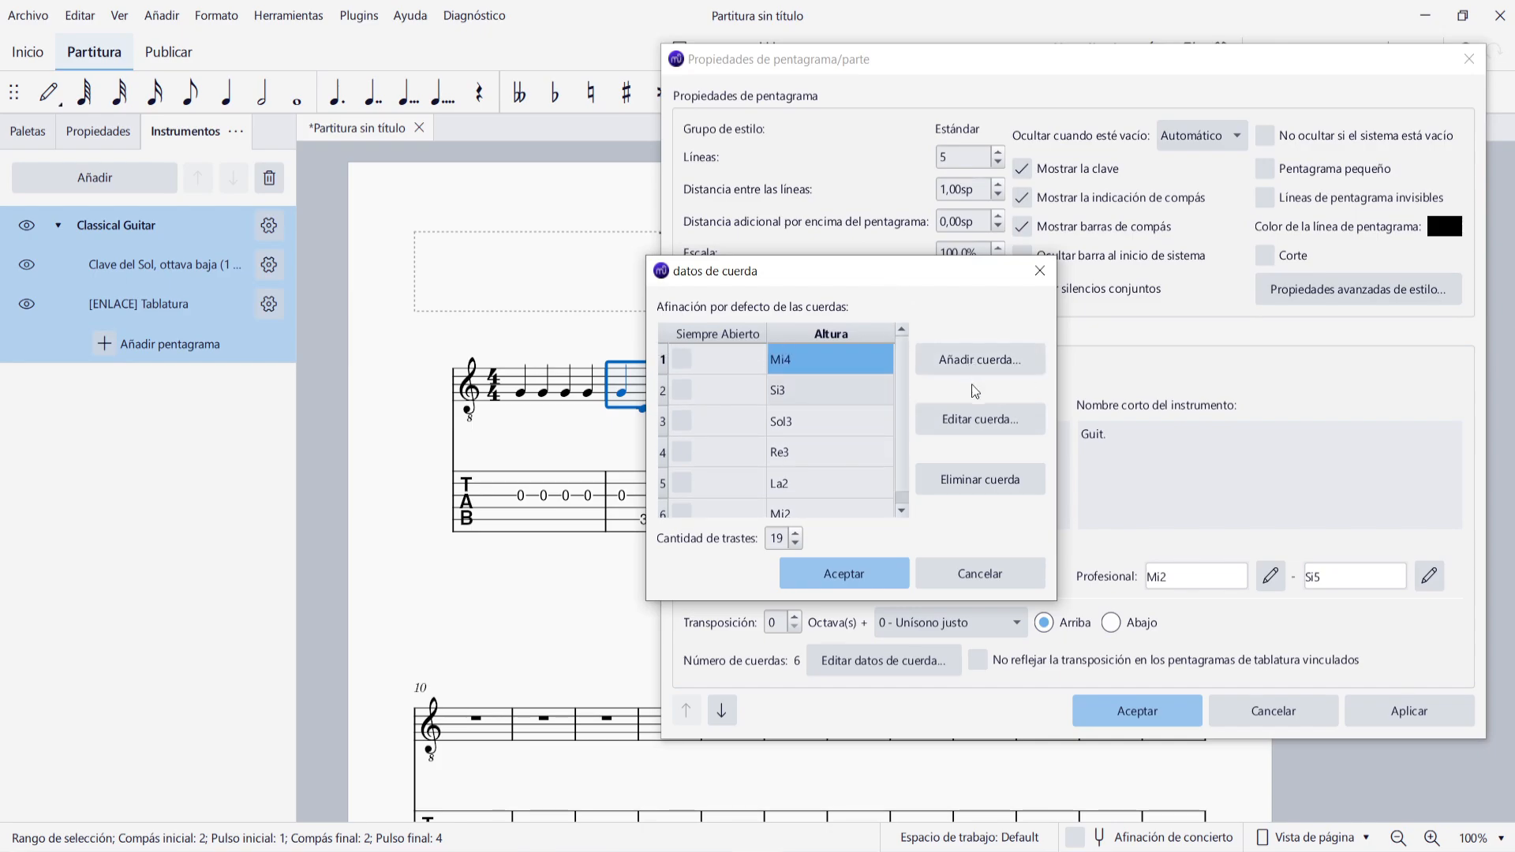
click(1003, 431)
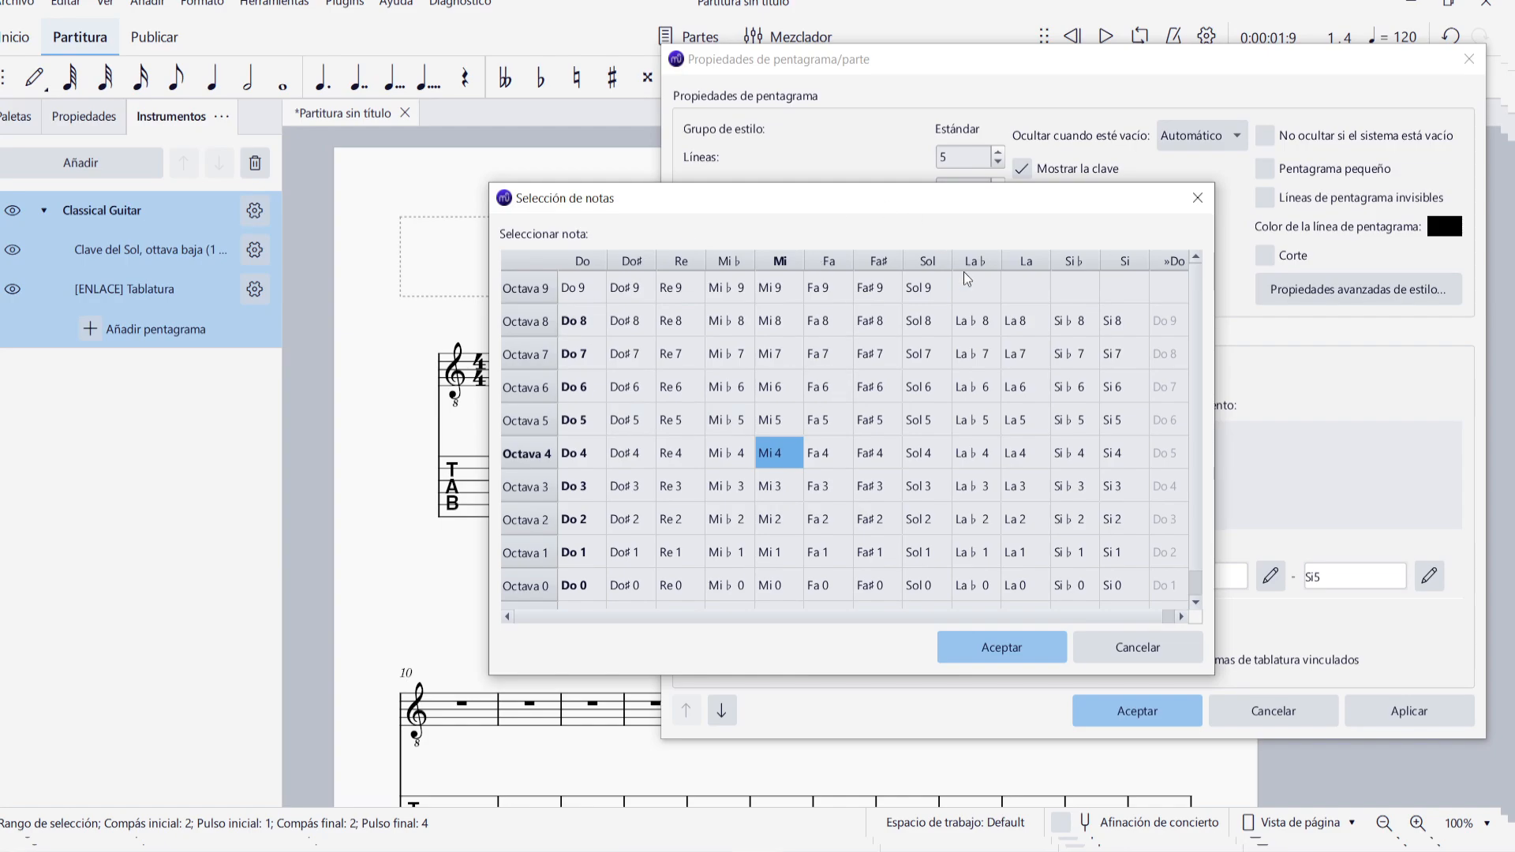
click(1167, 647)
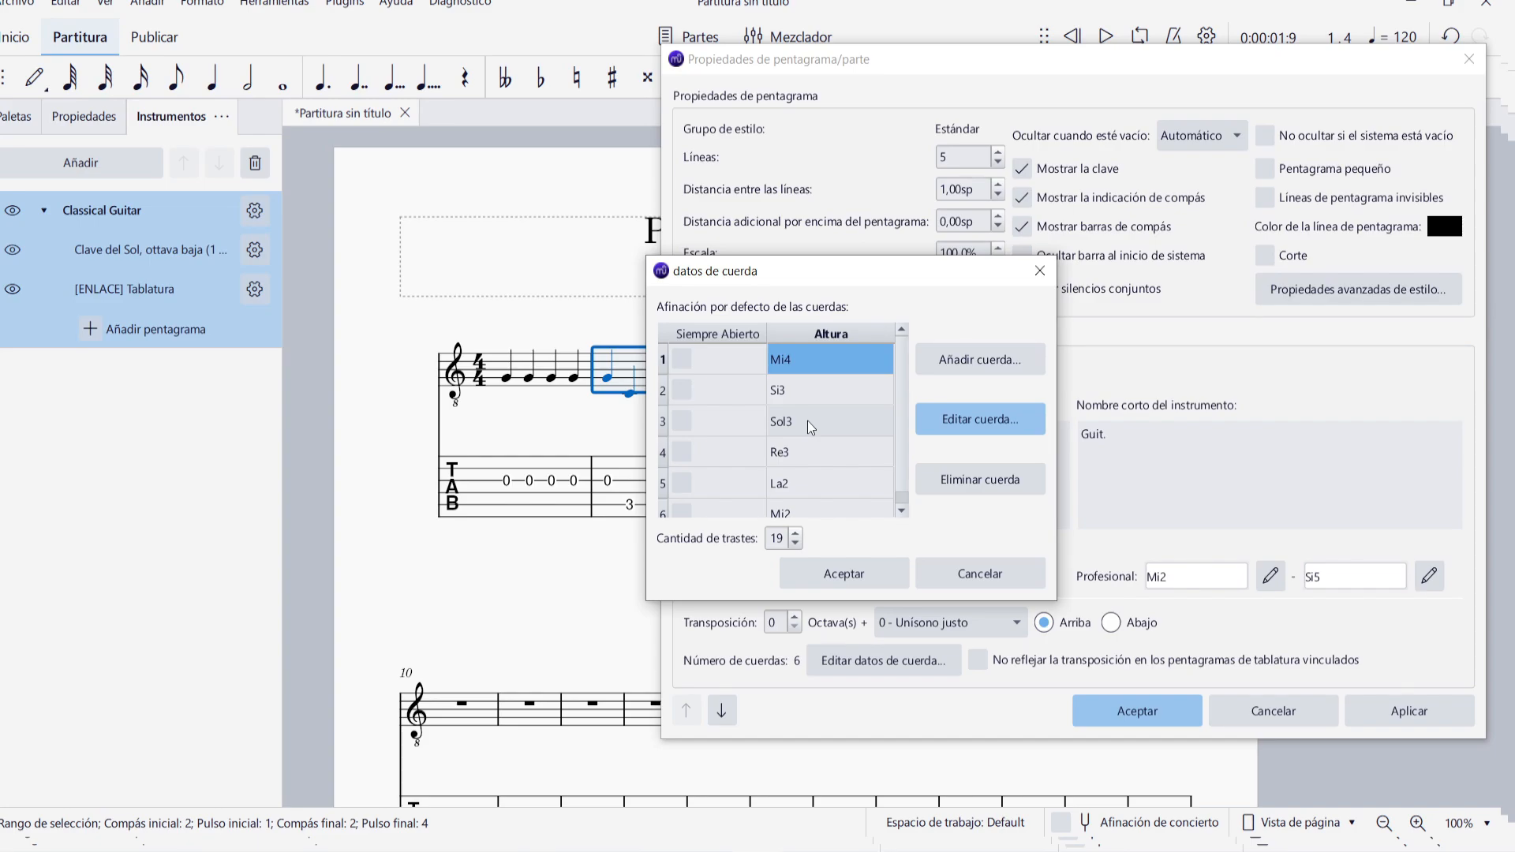
key(Escape)
click(1273, 714)
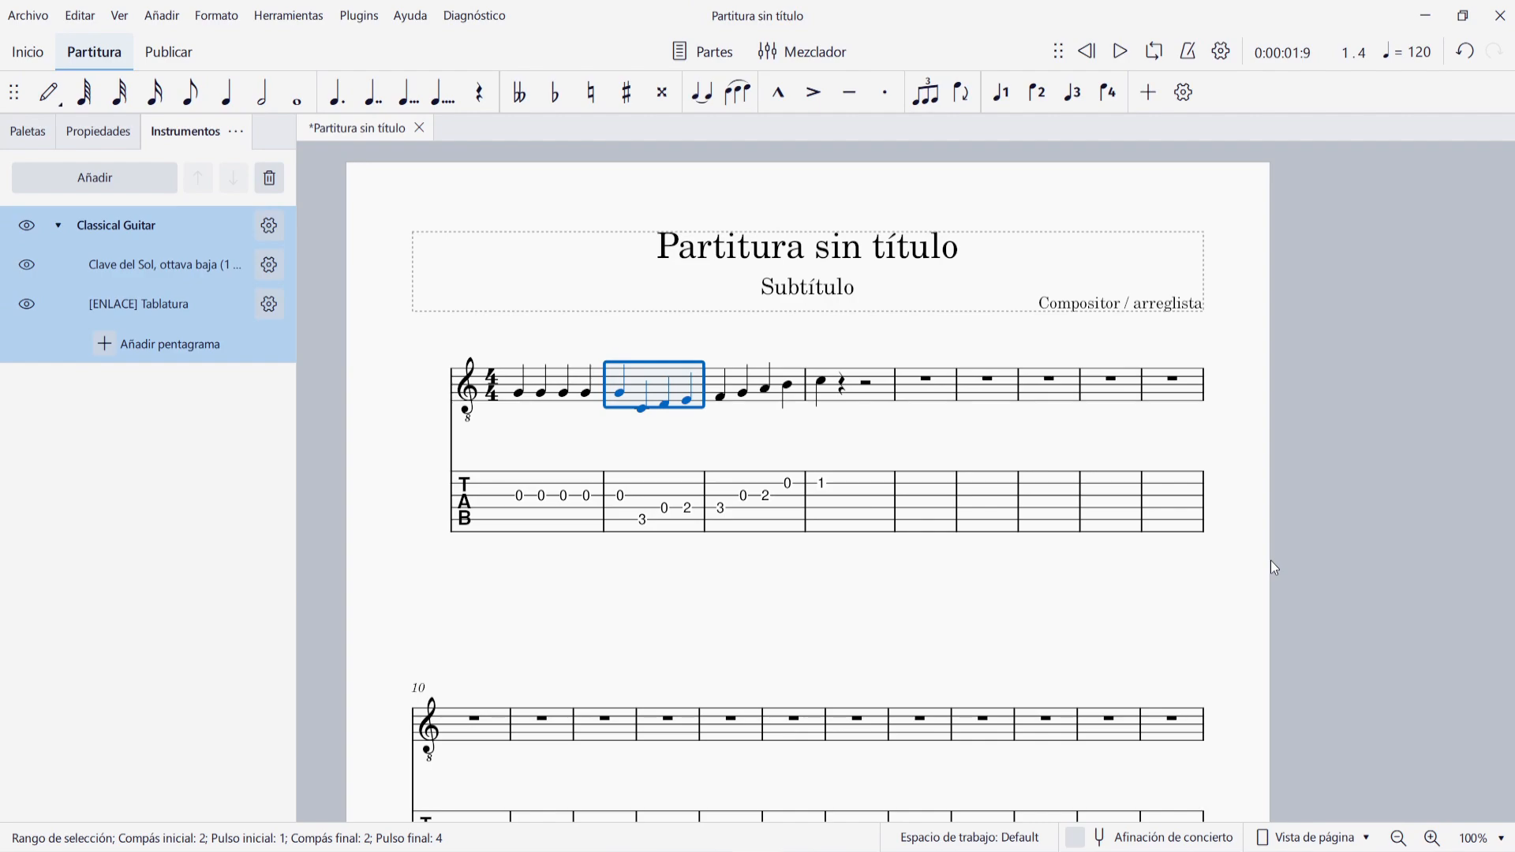
click(1289, 568)
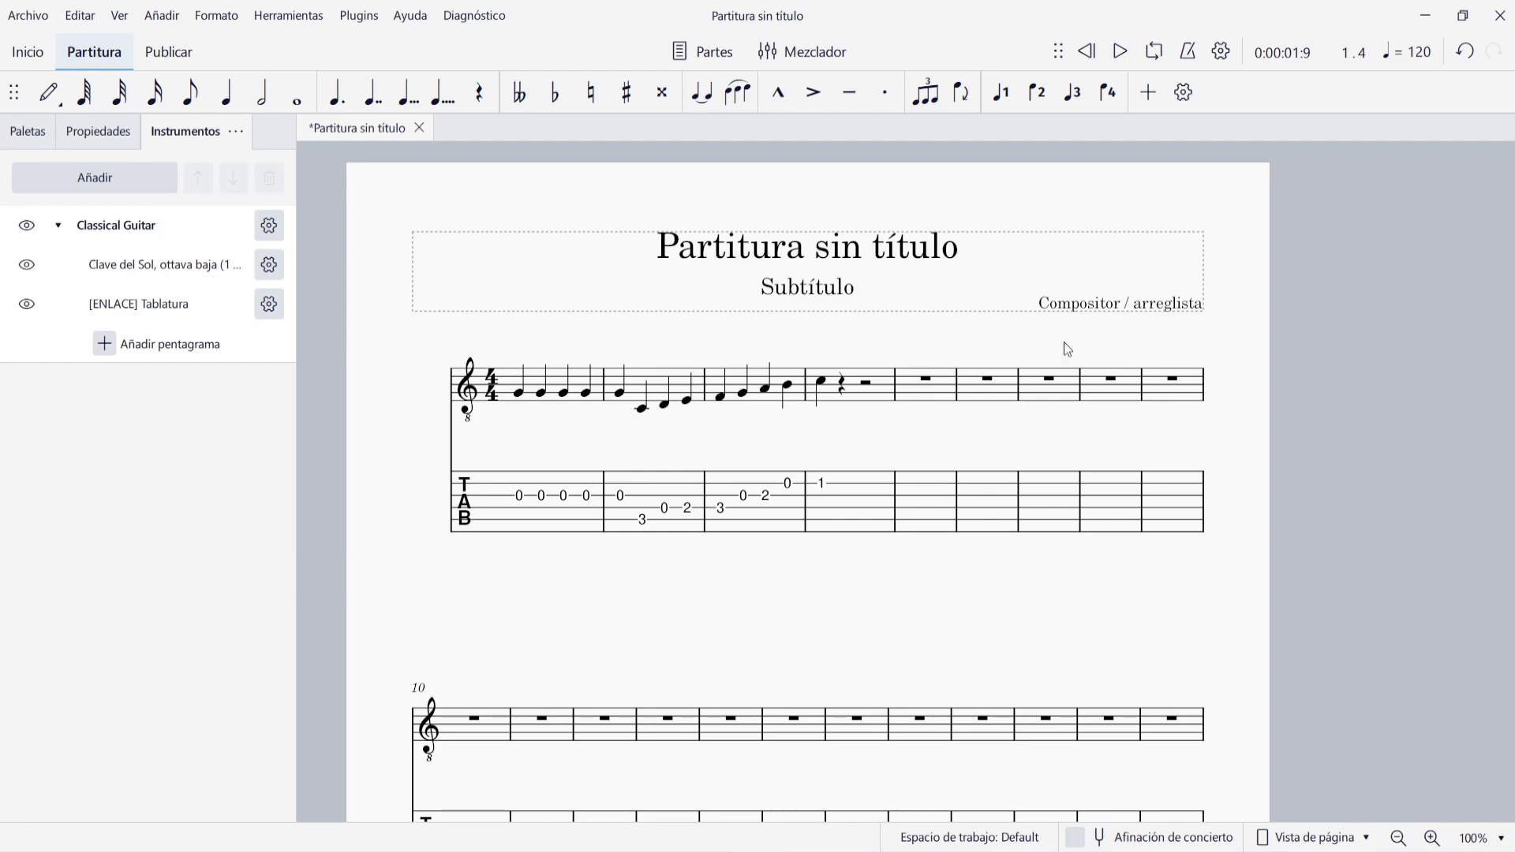
- Add a Capo marking for fret 1 on all strings above the first note of the standard guitar staff
click(30, 128)
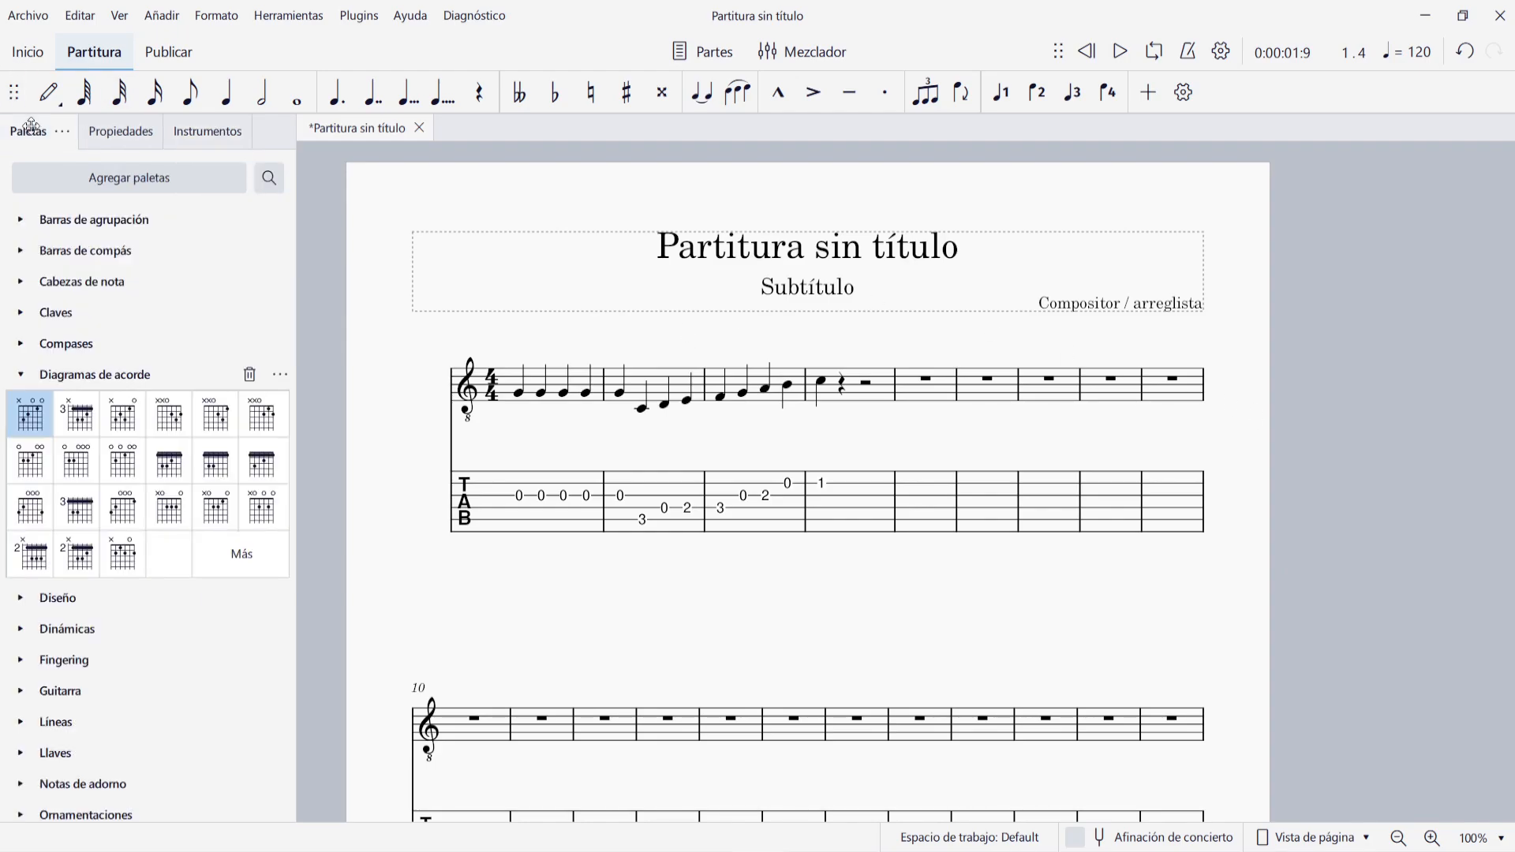
click(37, 364)
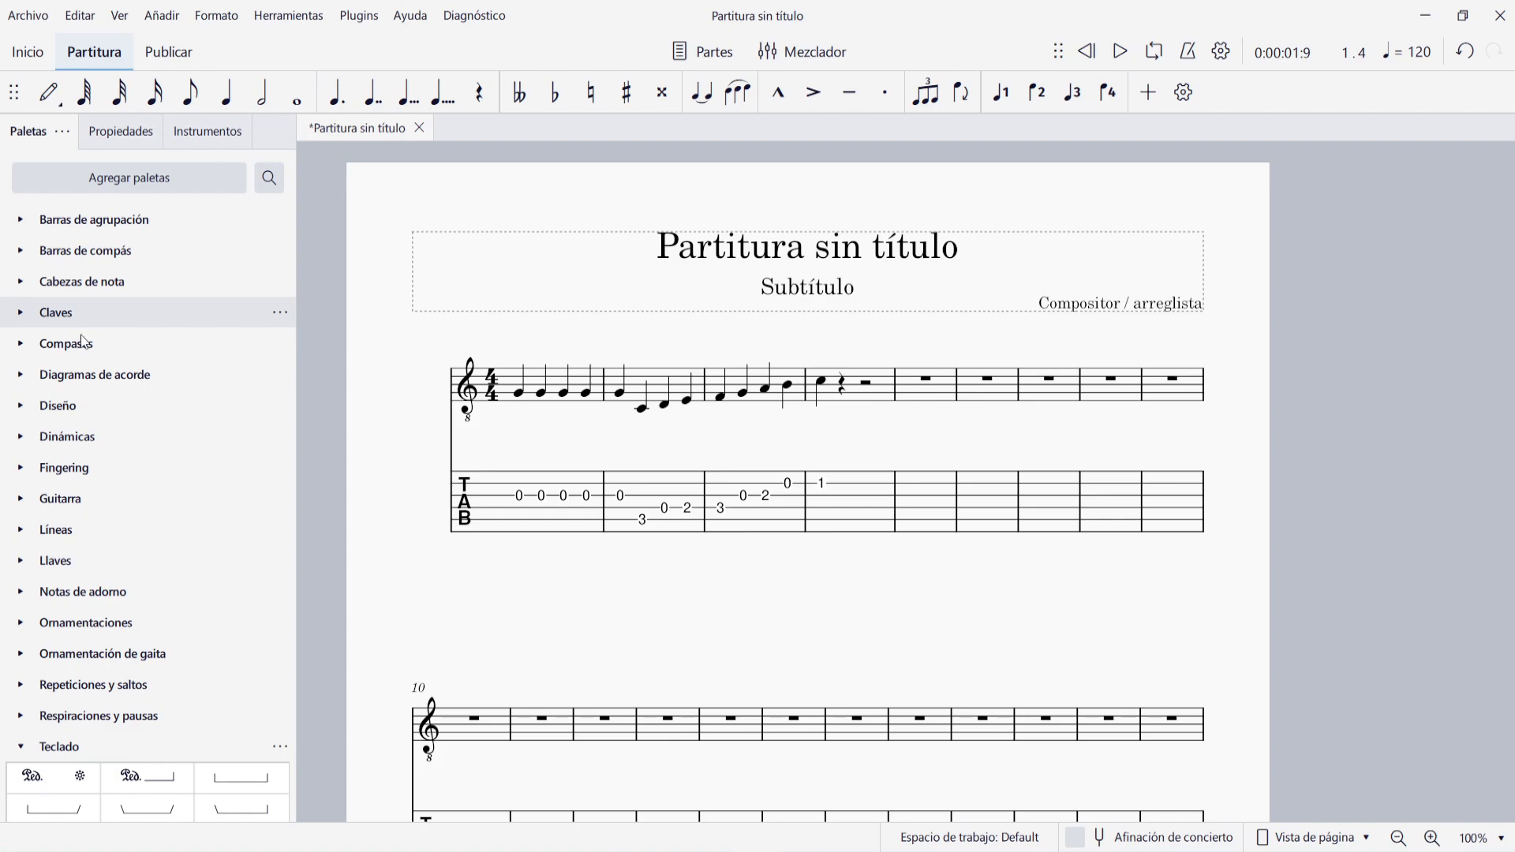
click(60, 499)
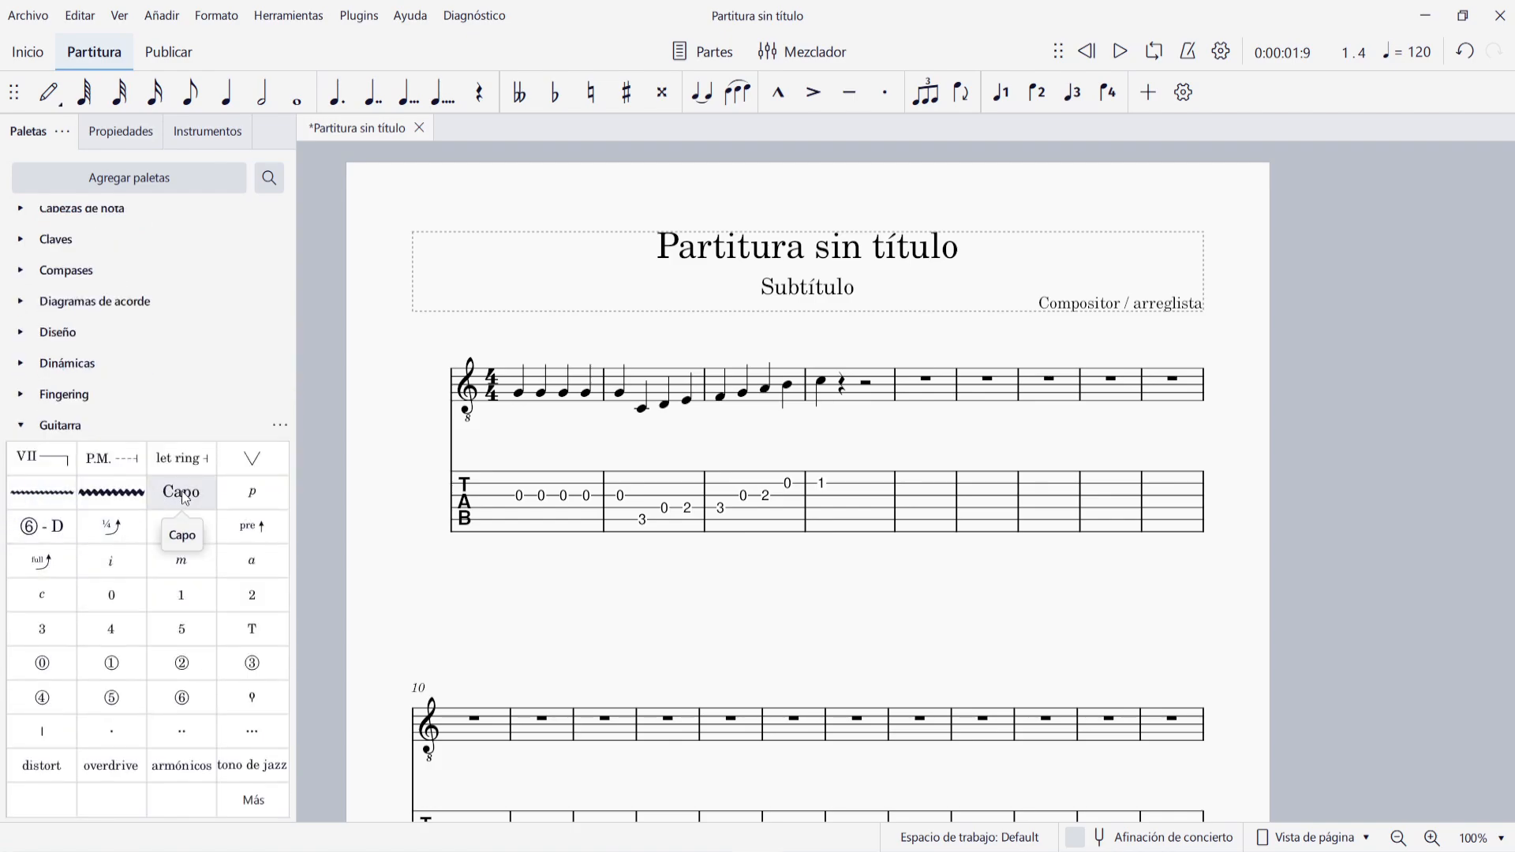
key(ctrl+Home)
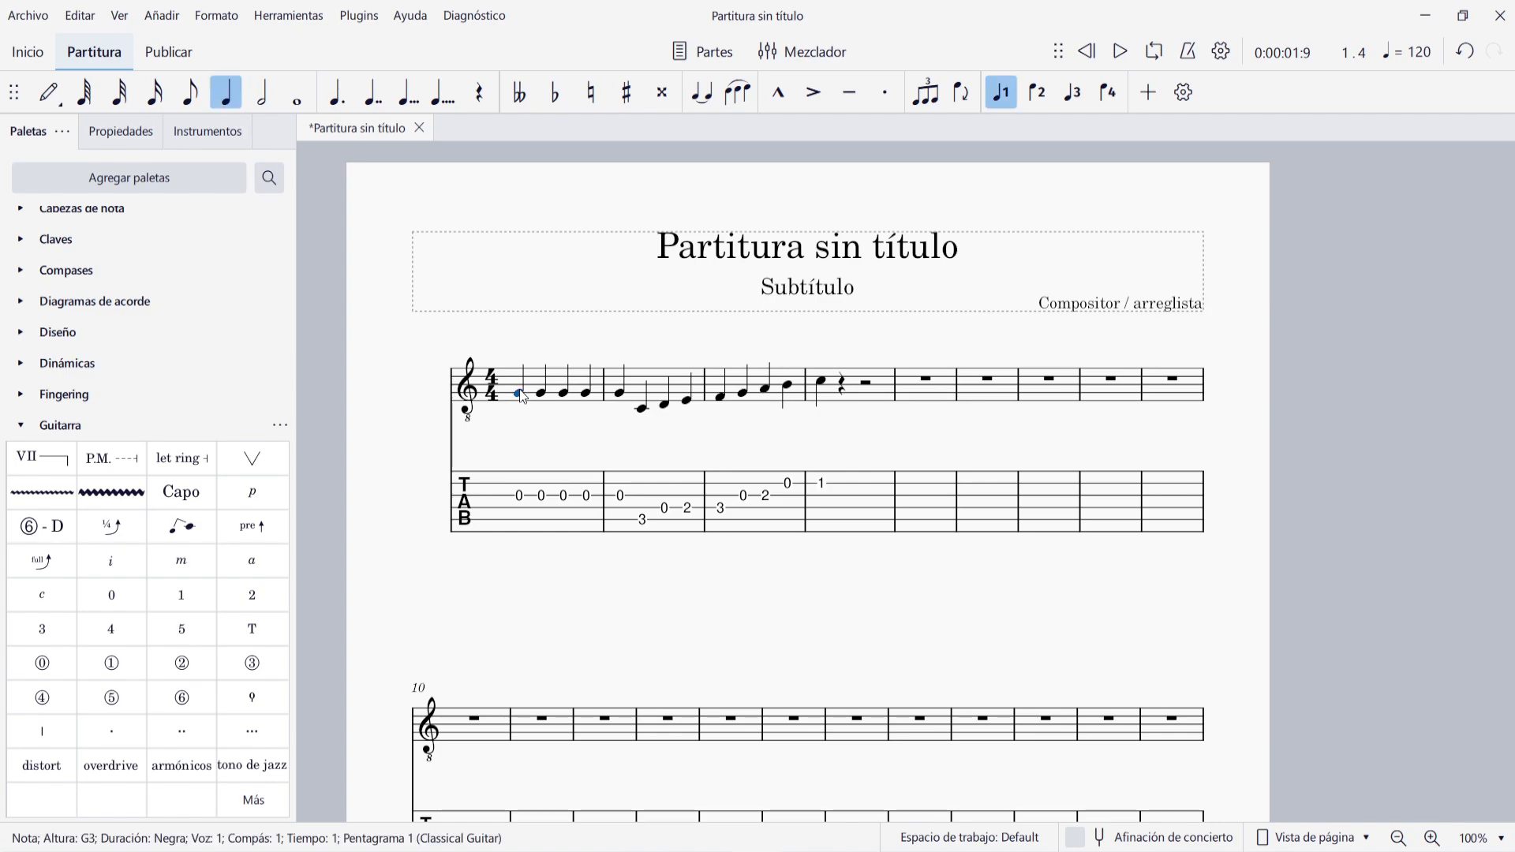
click(210, 496)
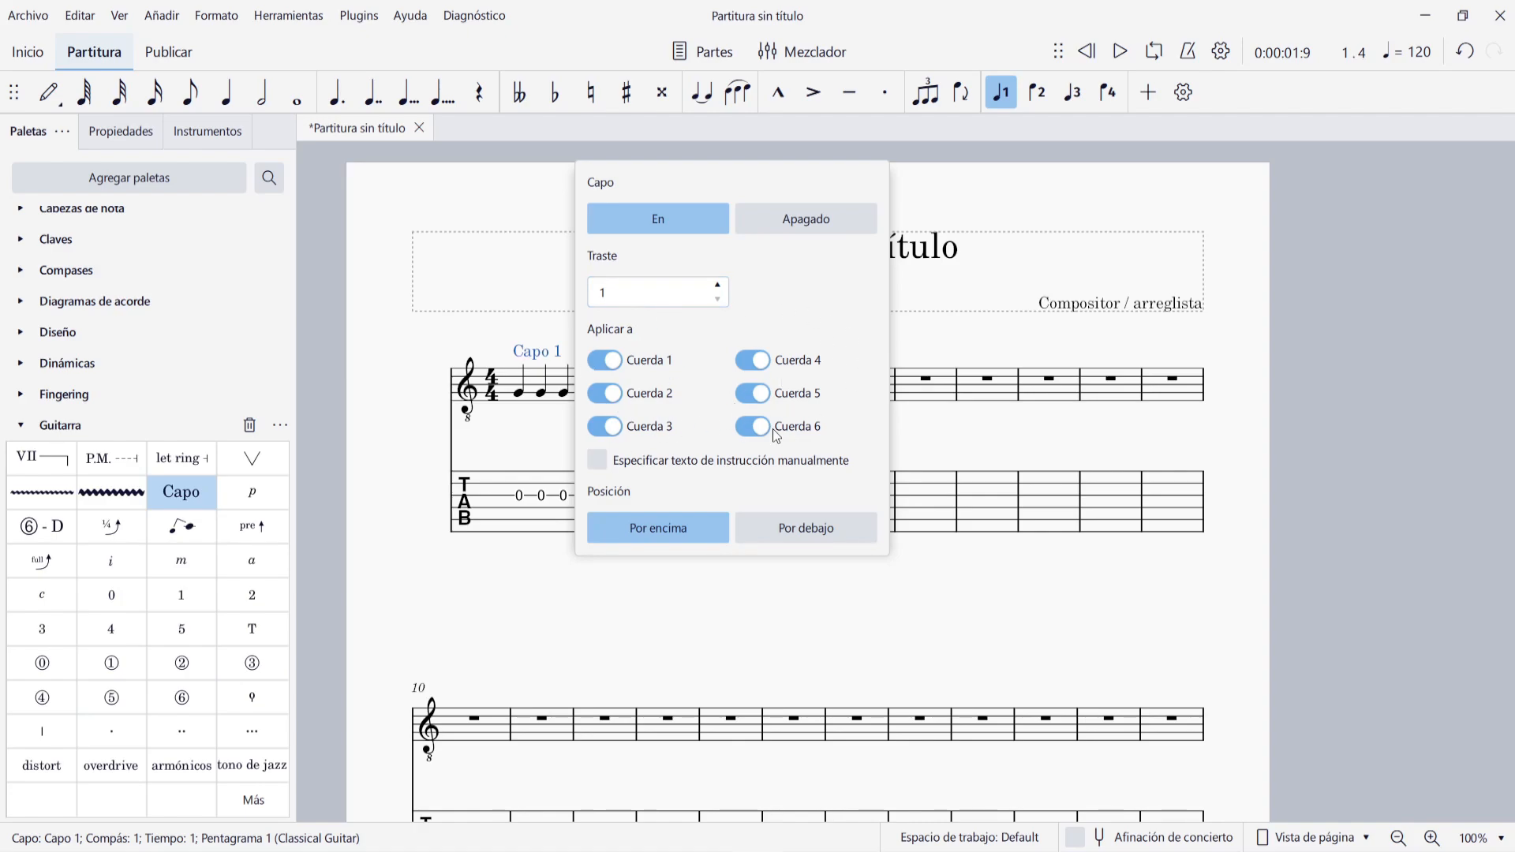
key(Escape)
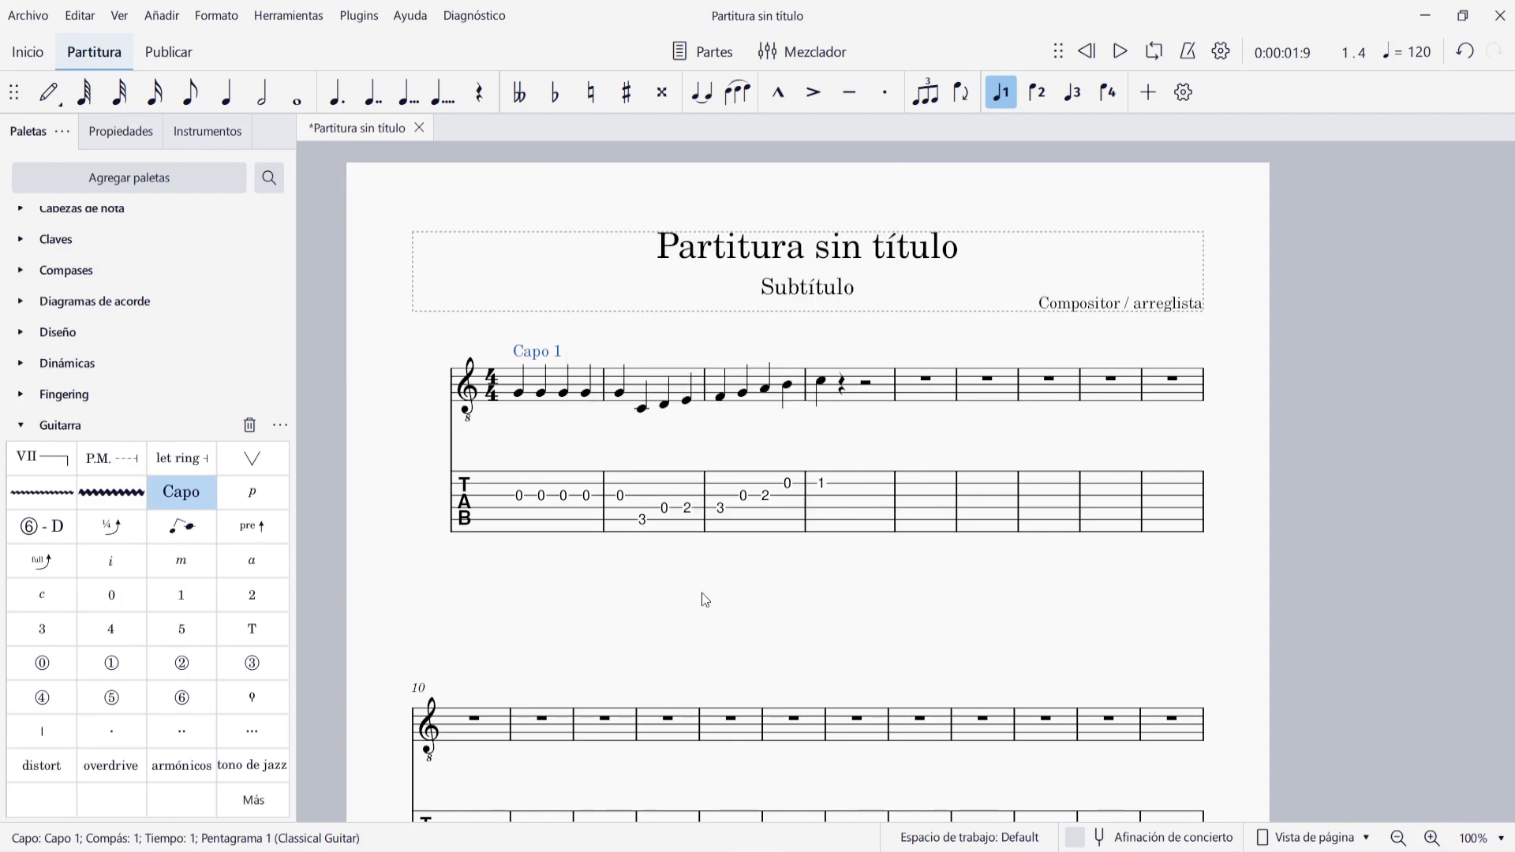
- Enter two quarter-note Cs an octave apart, C3 and C4, on beats 1 and 2 of measure 5
click(949, 394)
key(n)
key(c)
key(c)
key(ctrl+Up)
key(Escape)
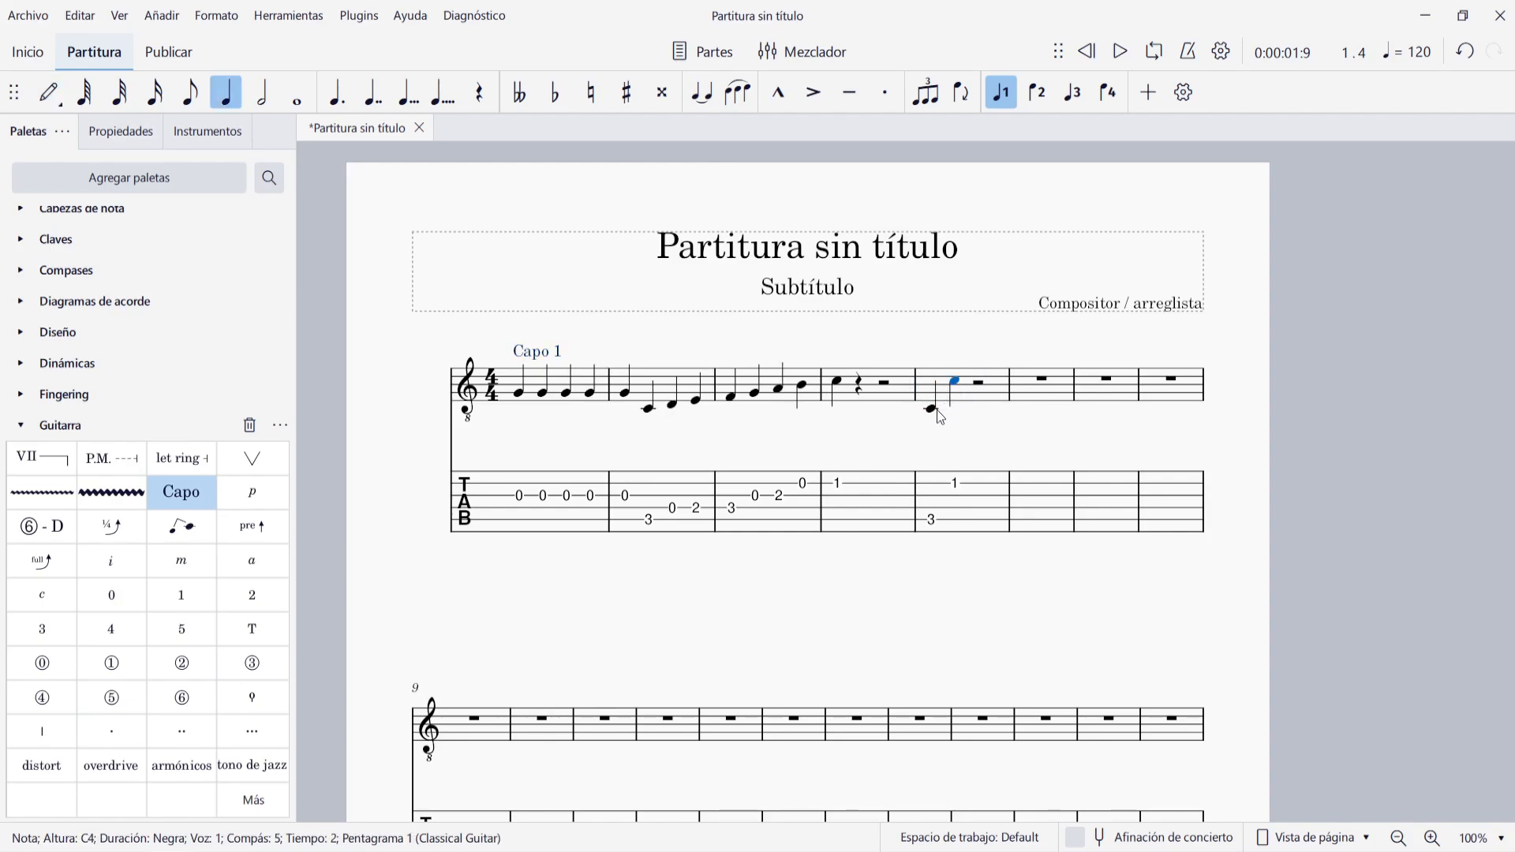
- Apply a full bend from the low C to the high C in measure 5
key(shift+Left)
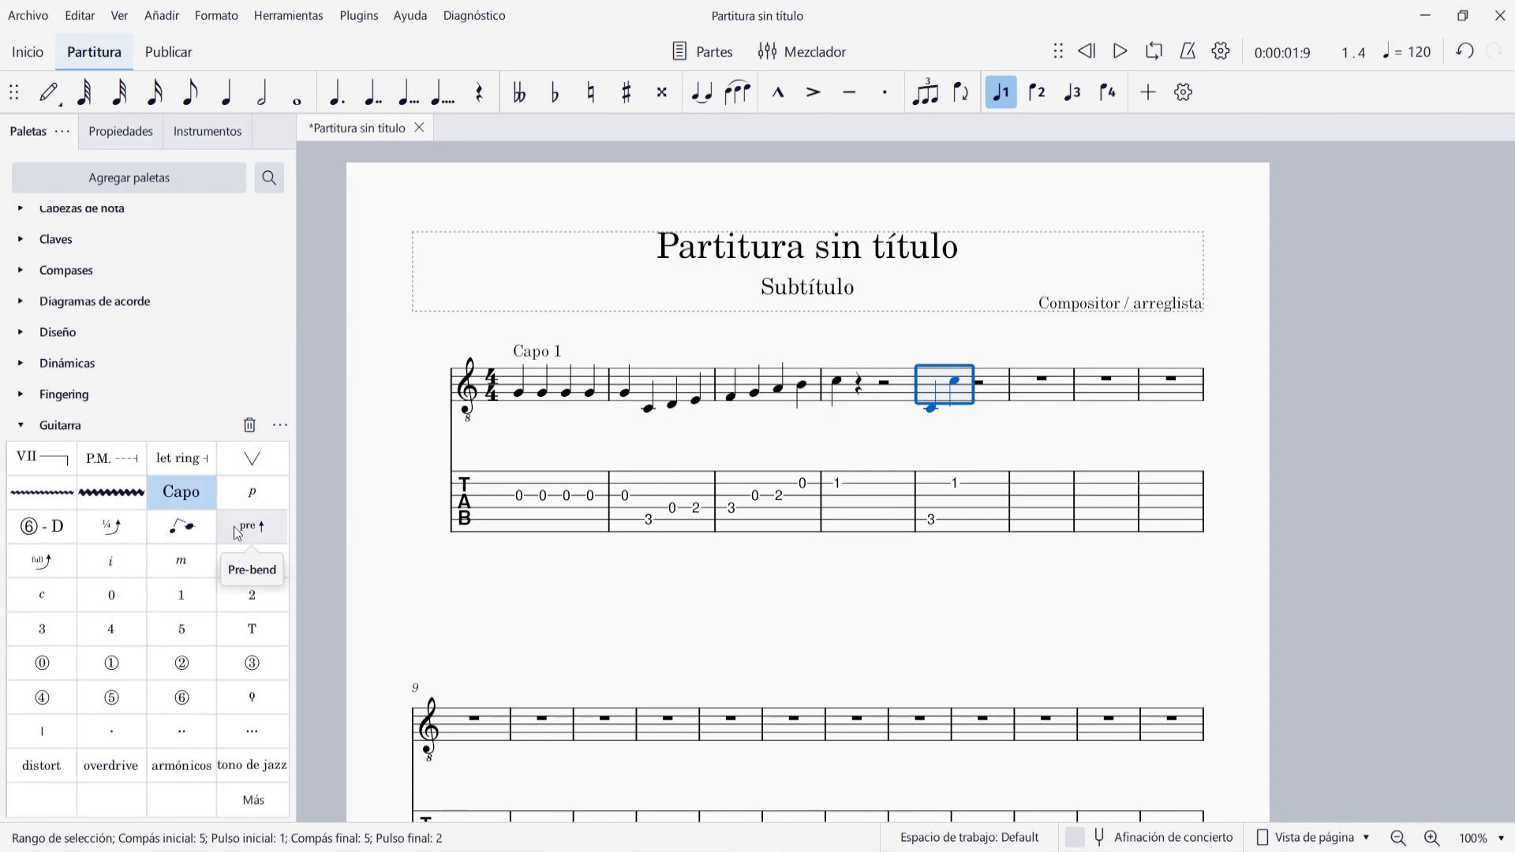
click(45, 563)
key(ctrl+z)
click(46, 562)
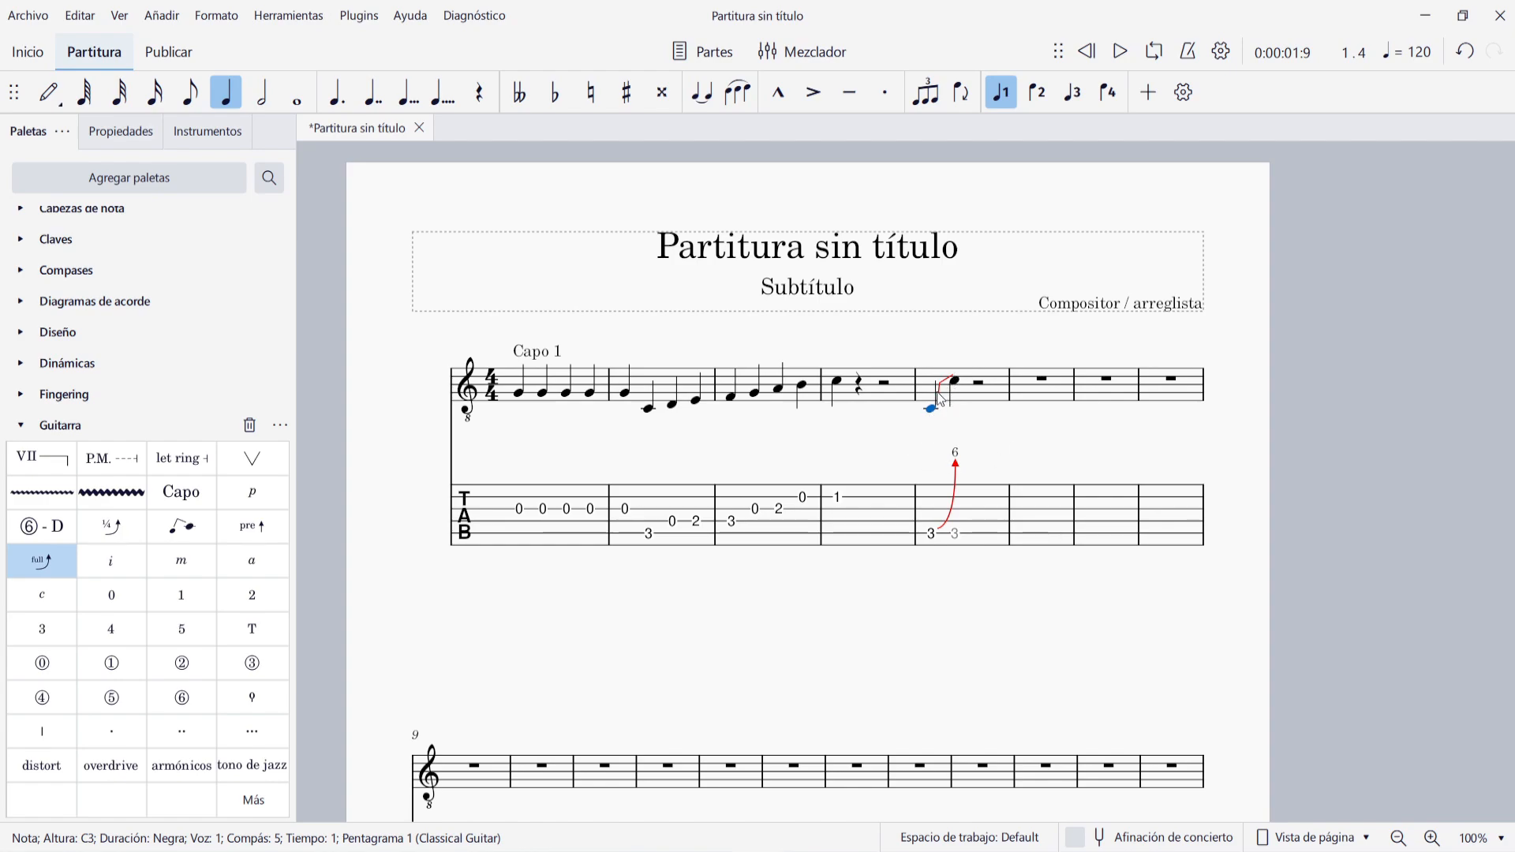
- Customize the measure 5 bend's curve so its rise begins at the very start, and clear the selection
click(944, 392)
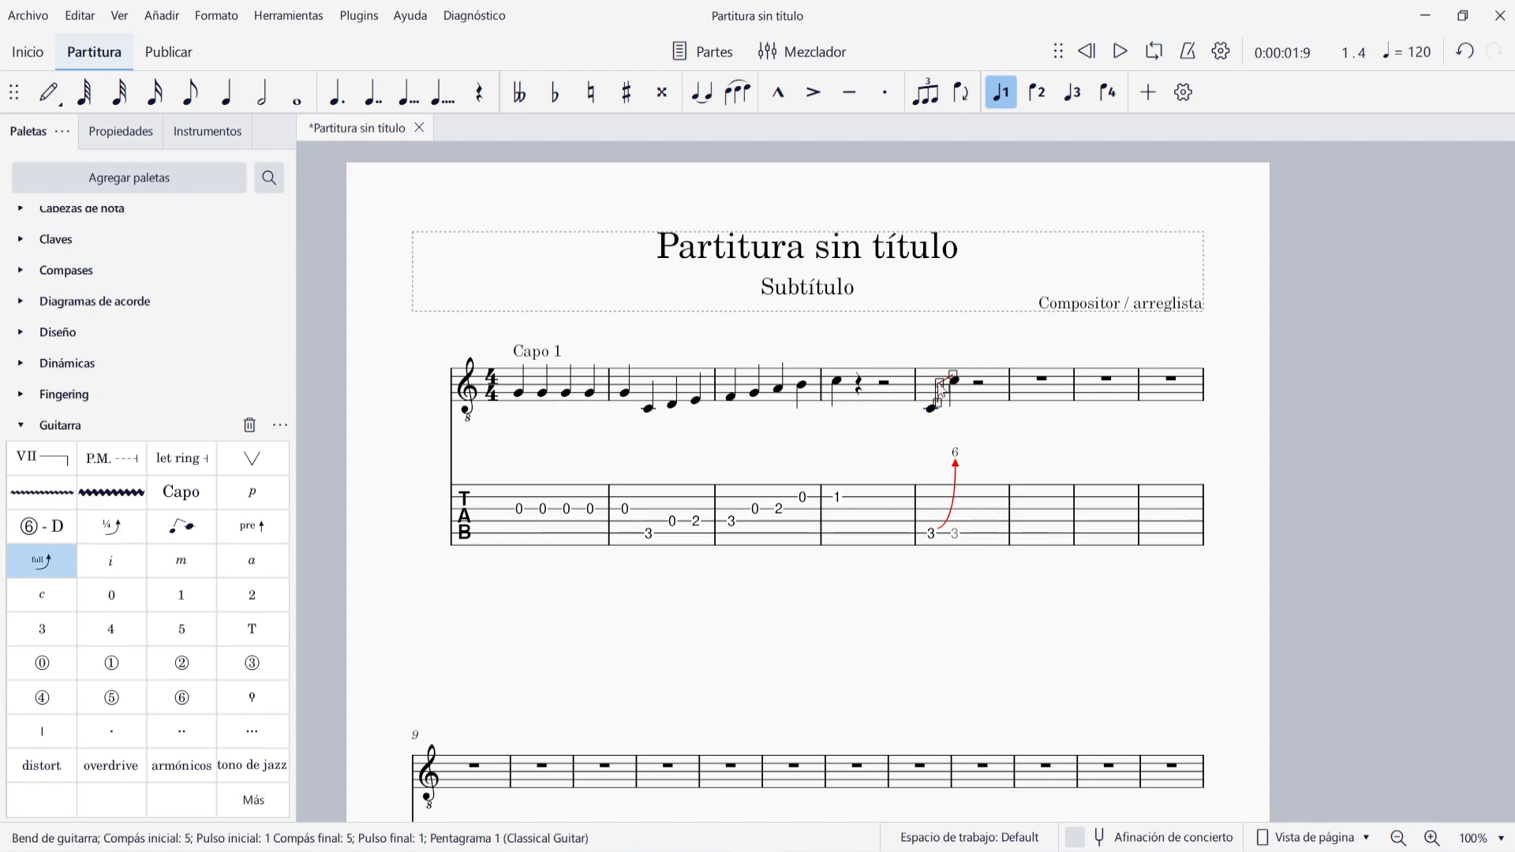
click(120, 132)
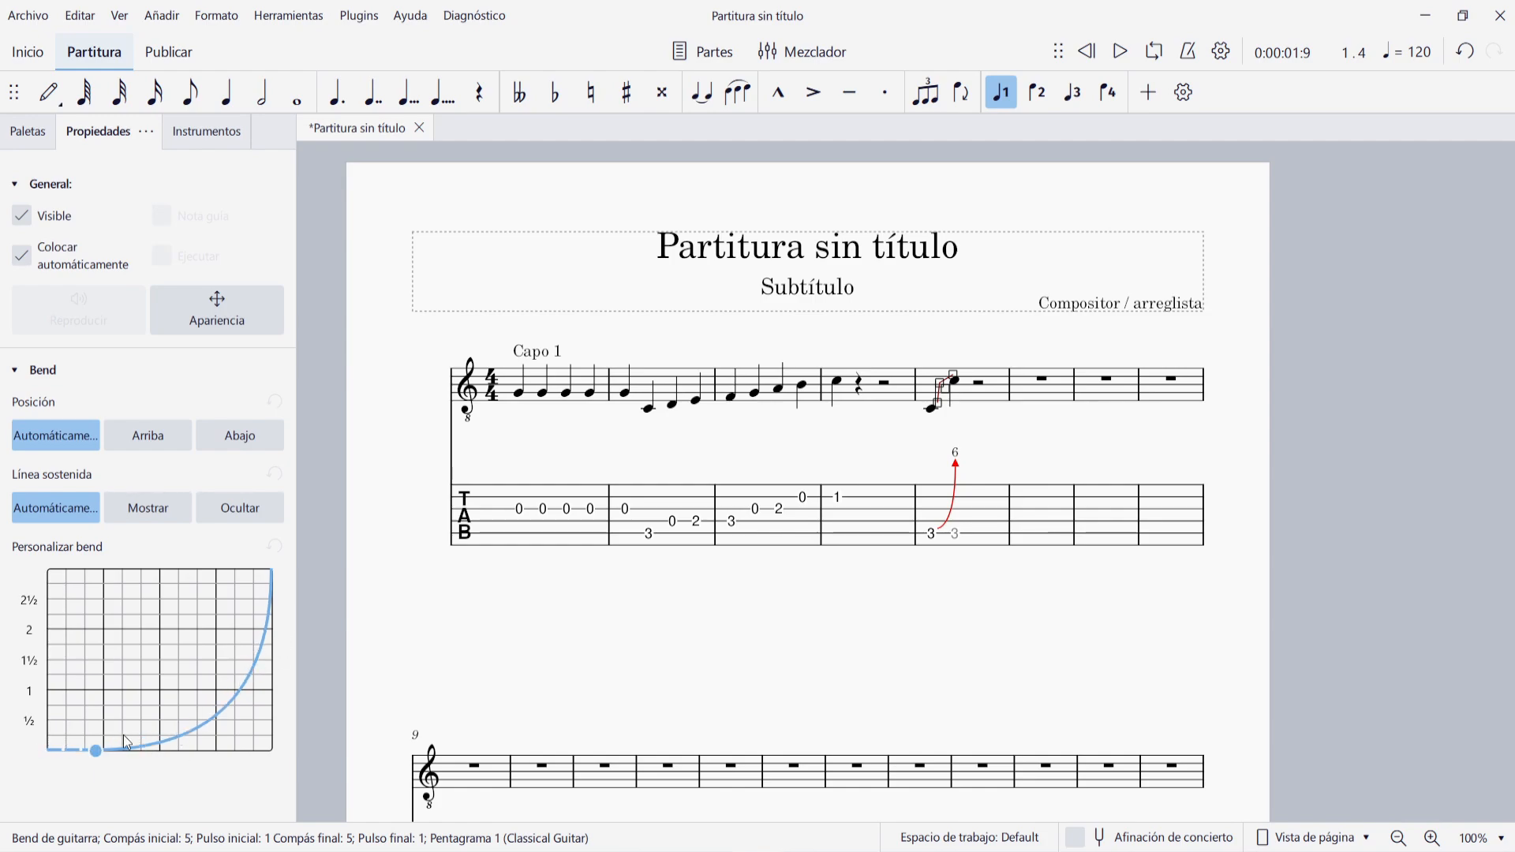
click(47, 750)
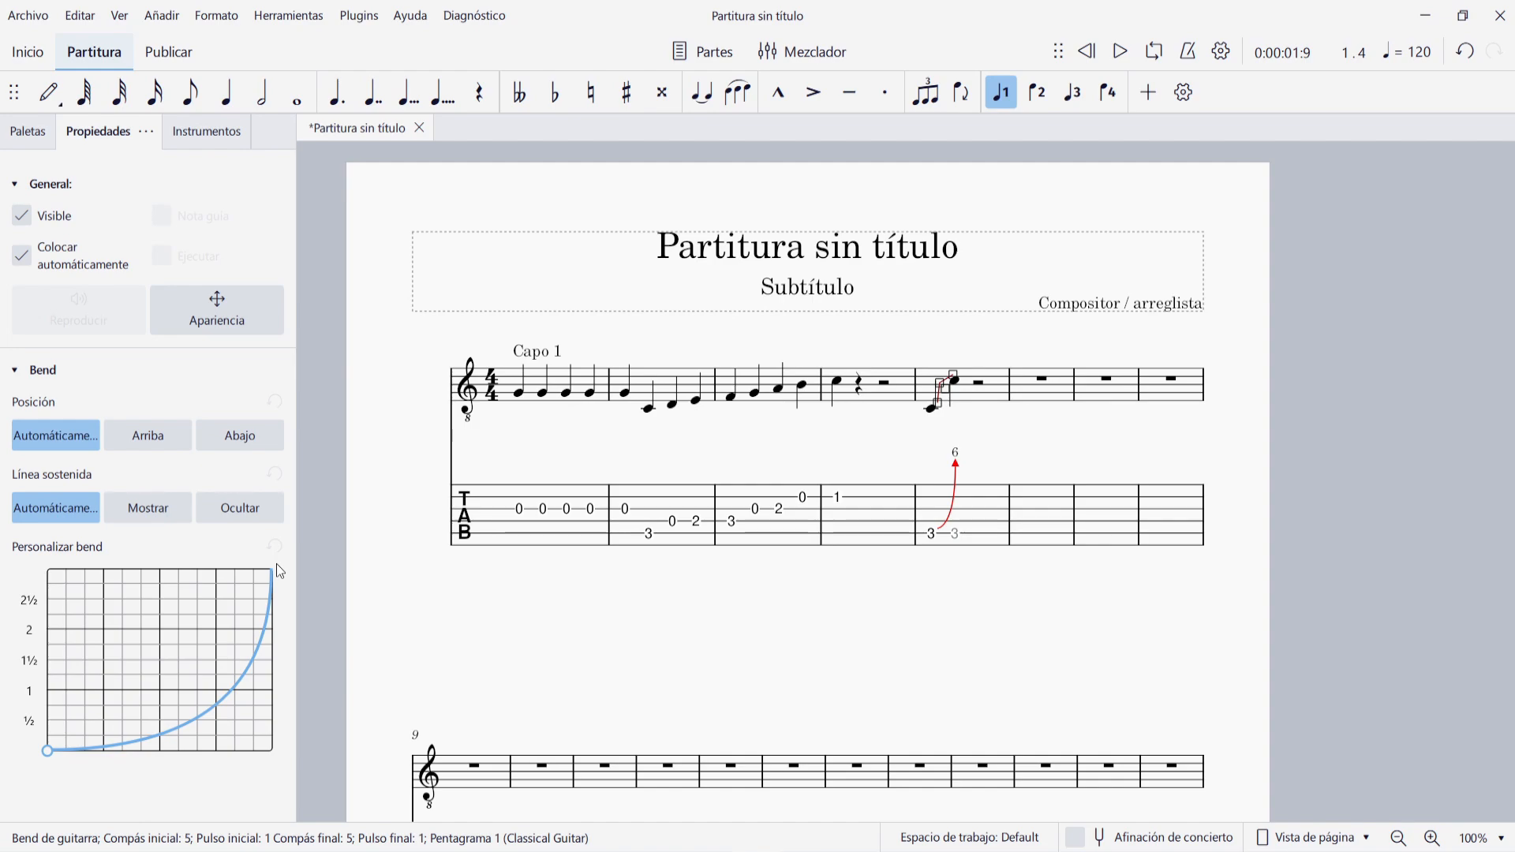
click(813, 604)
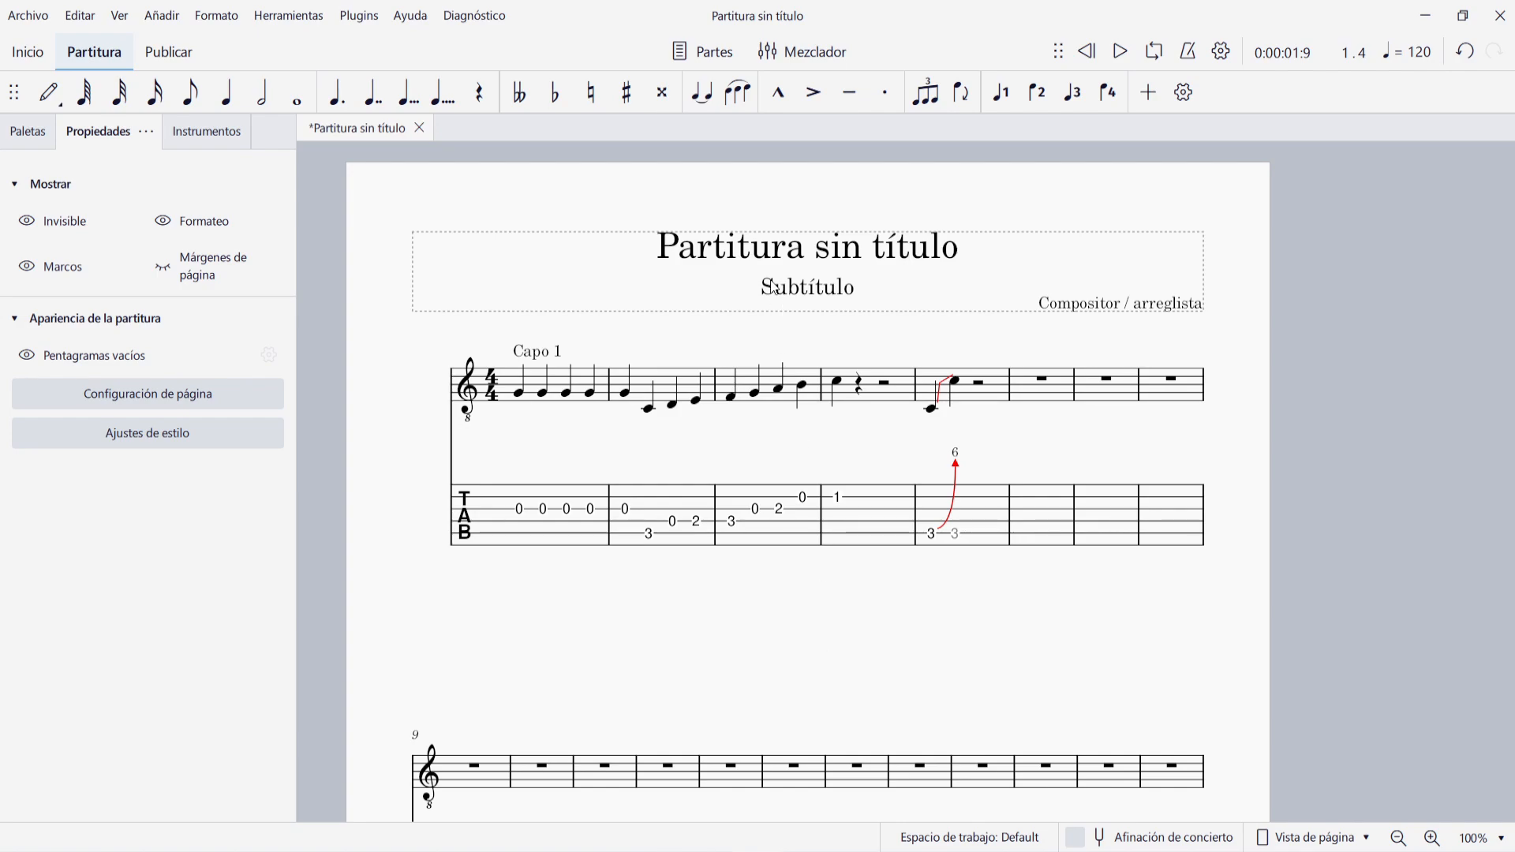
- Create a new score with Set de percusión from the unpitched percussion family as its only instrument
click(52, 27)
click(61, 54)
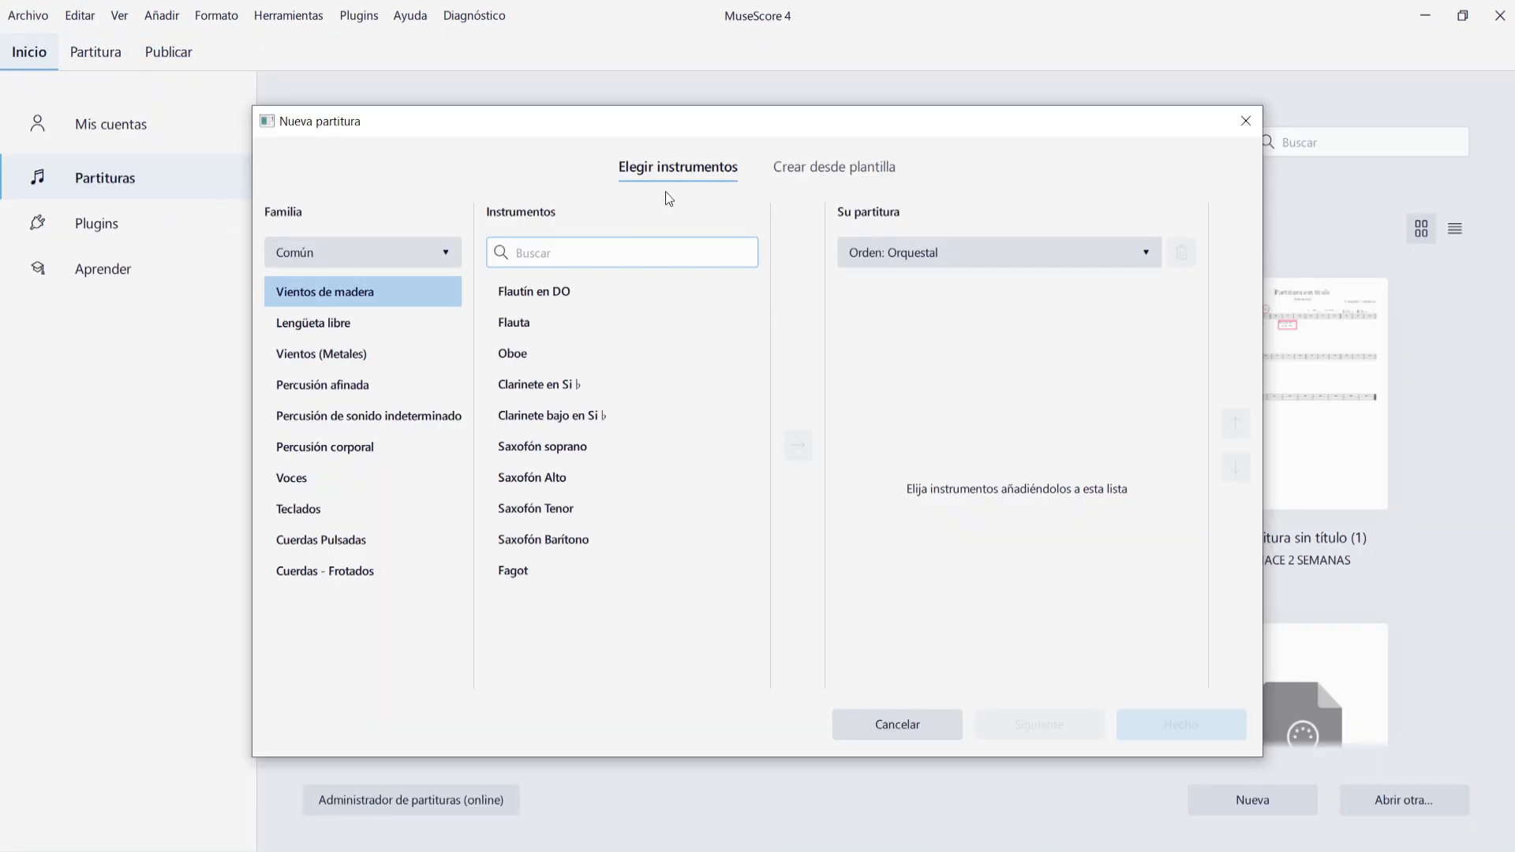
click(426, 422)
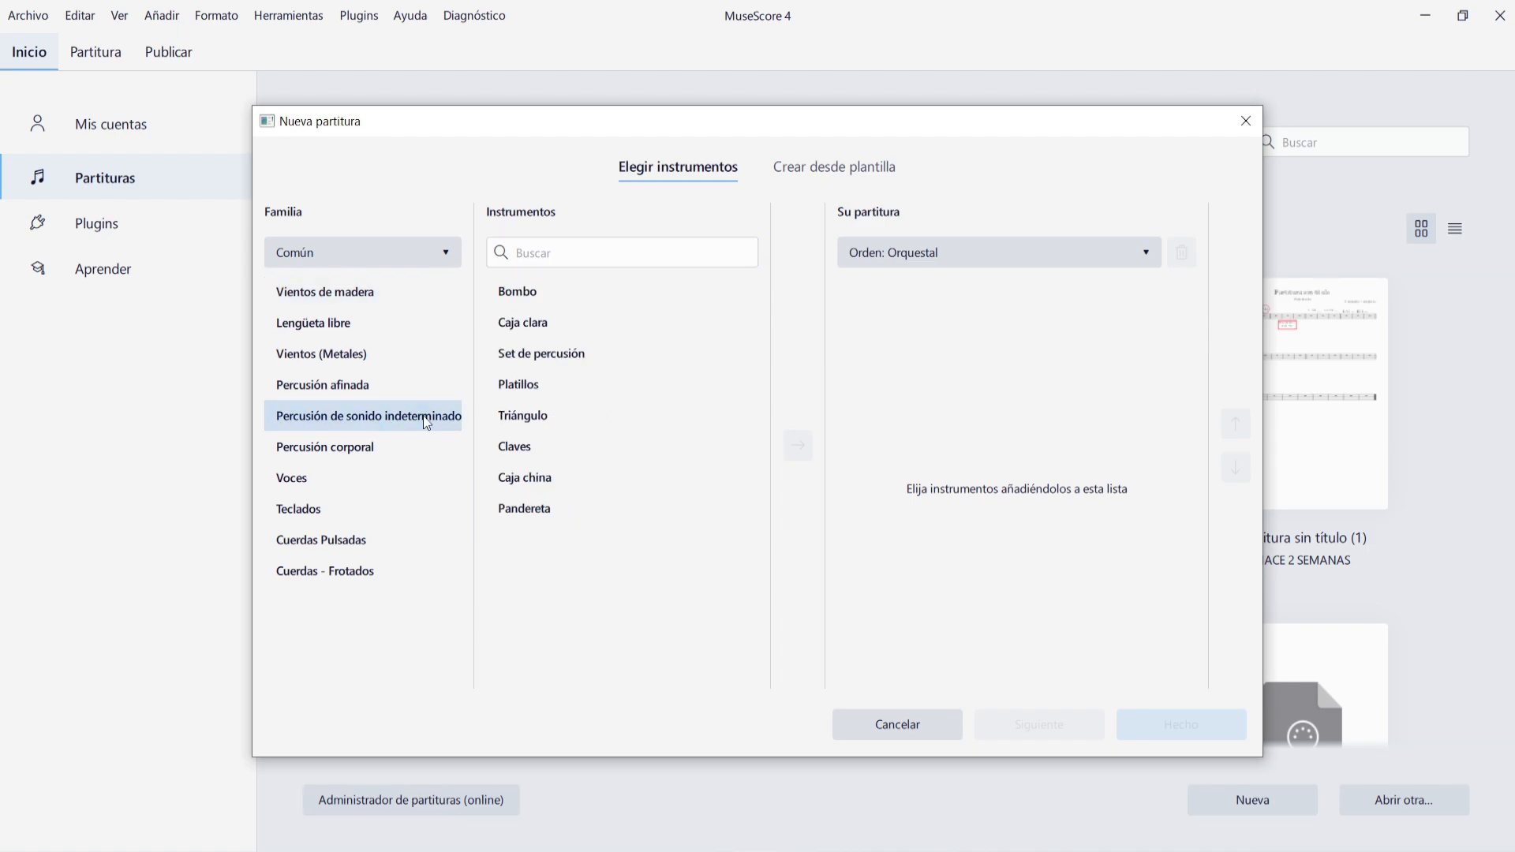
click(586, 352)
click(798, 445)
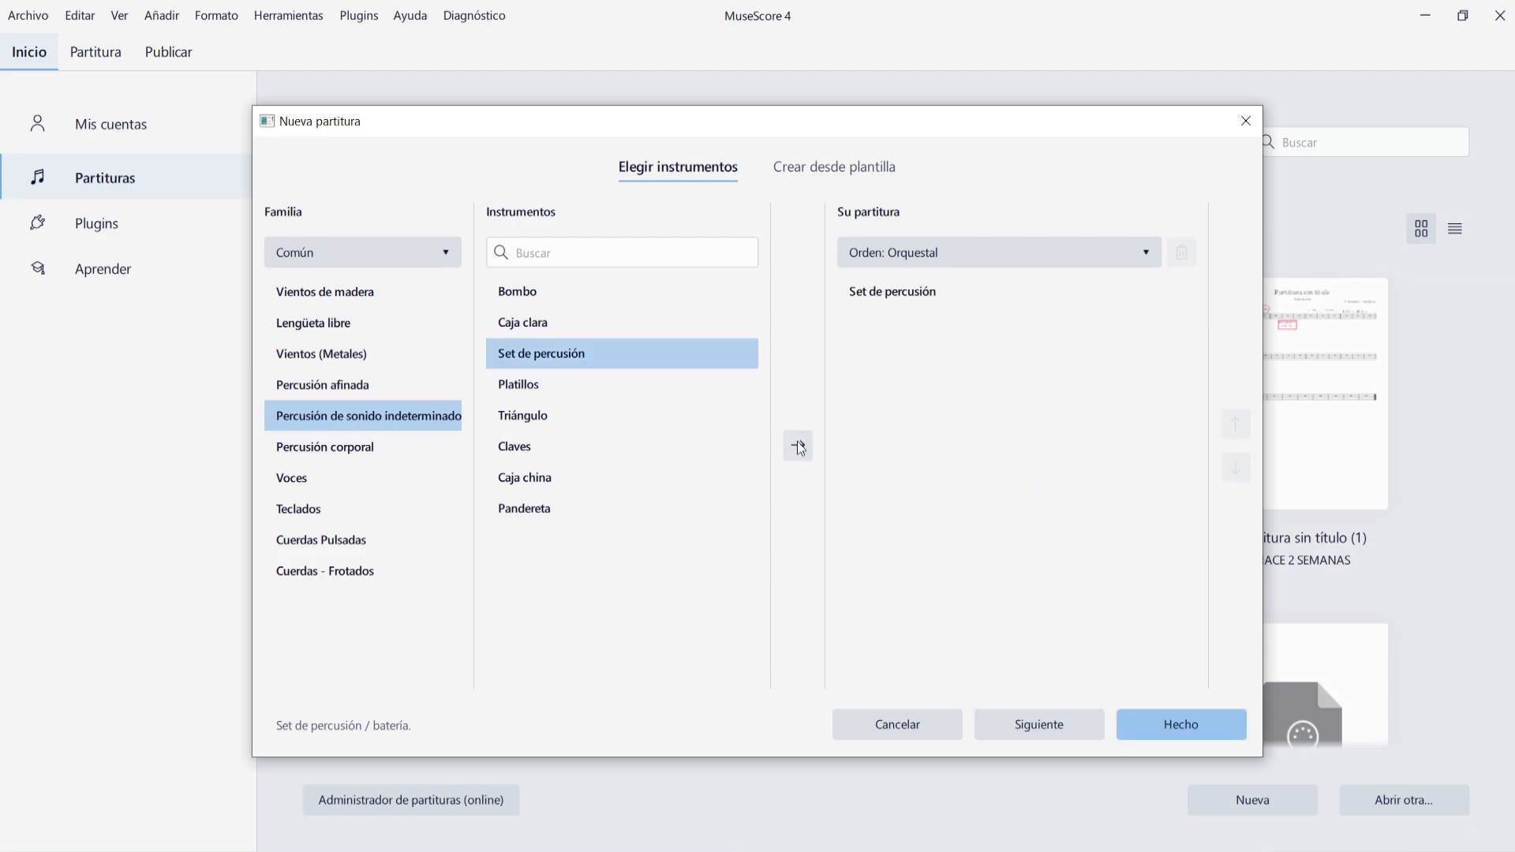
click(1217, 728)
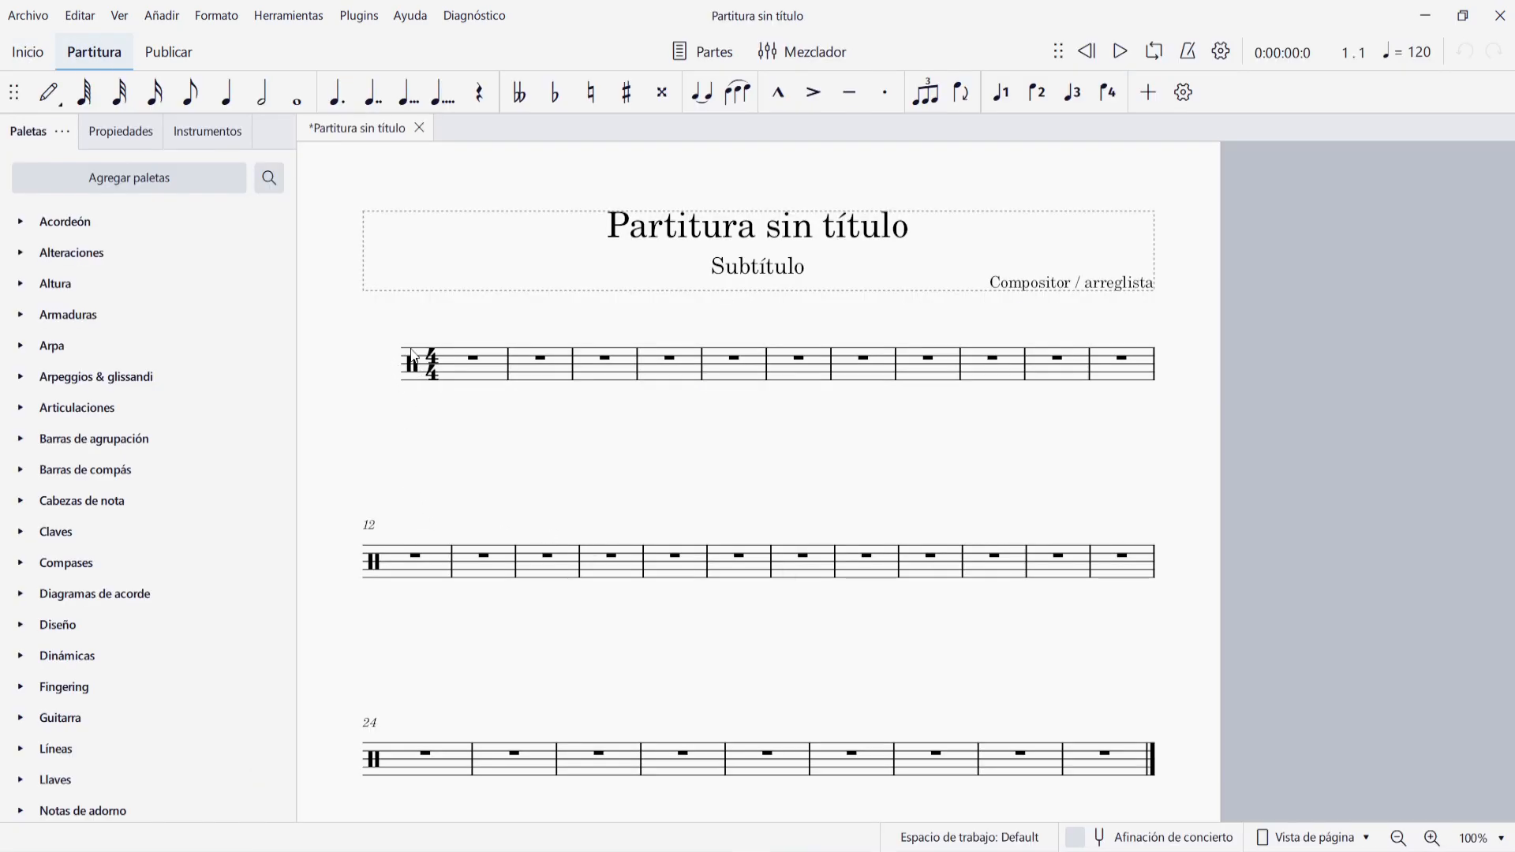
- Start note input in measure 1 of the drum staff and choose the Golpe de aro sound
click(495, 382)
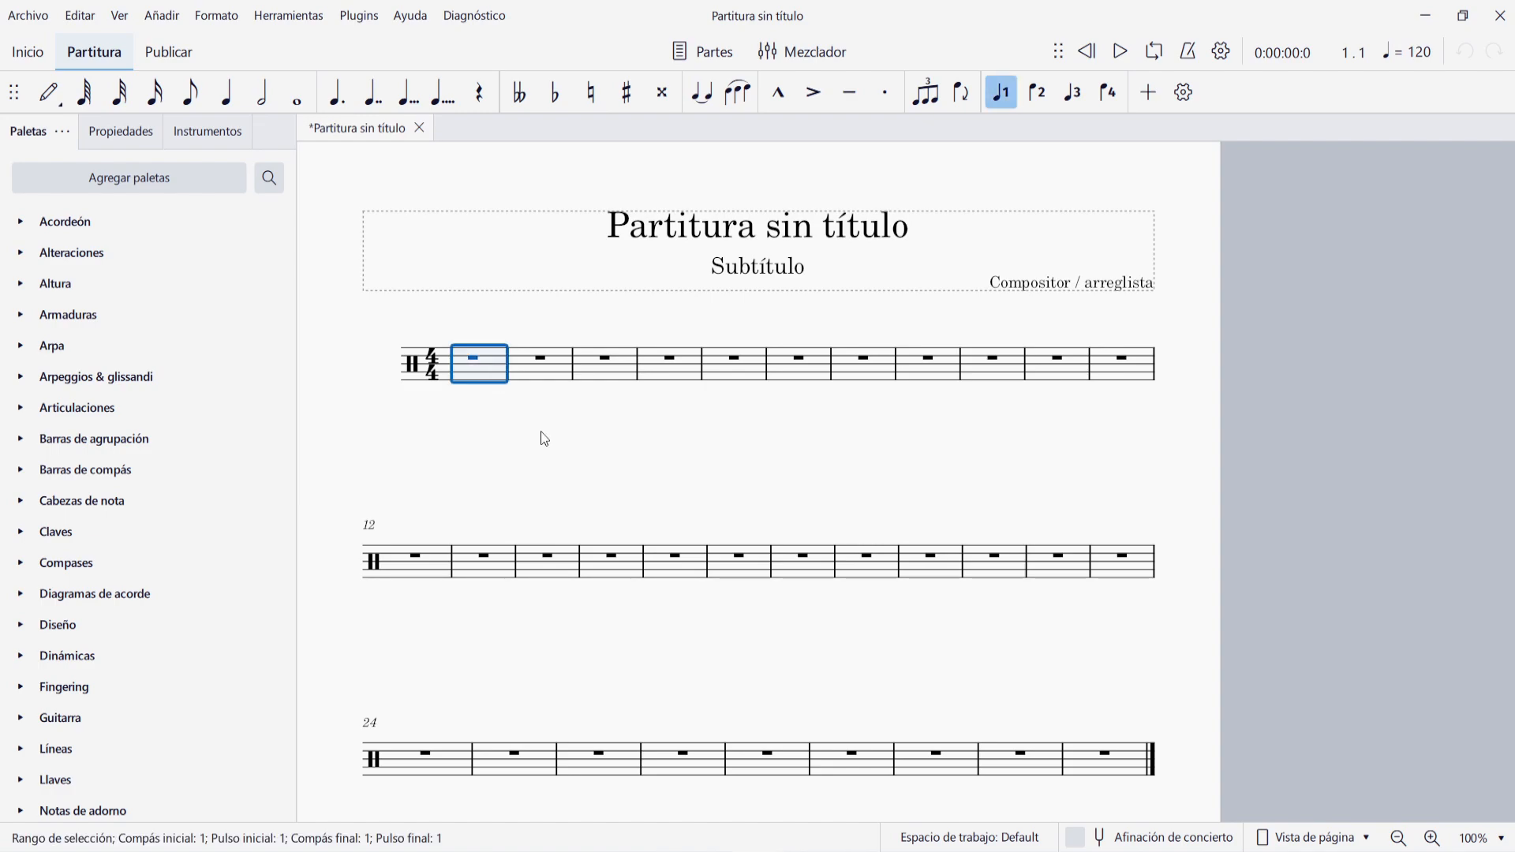
key(n)
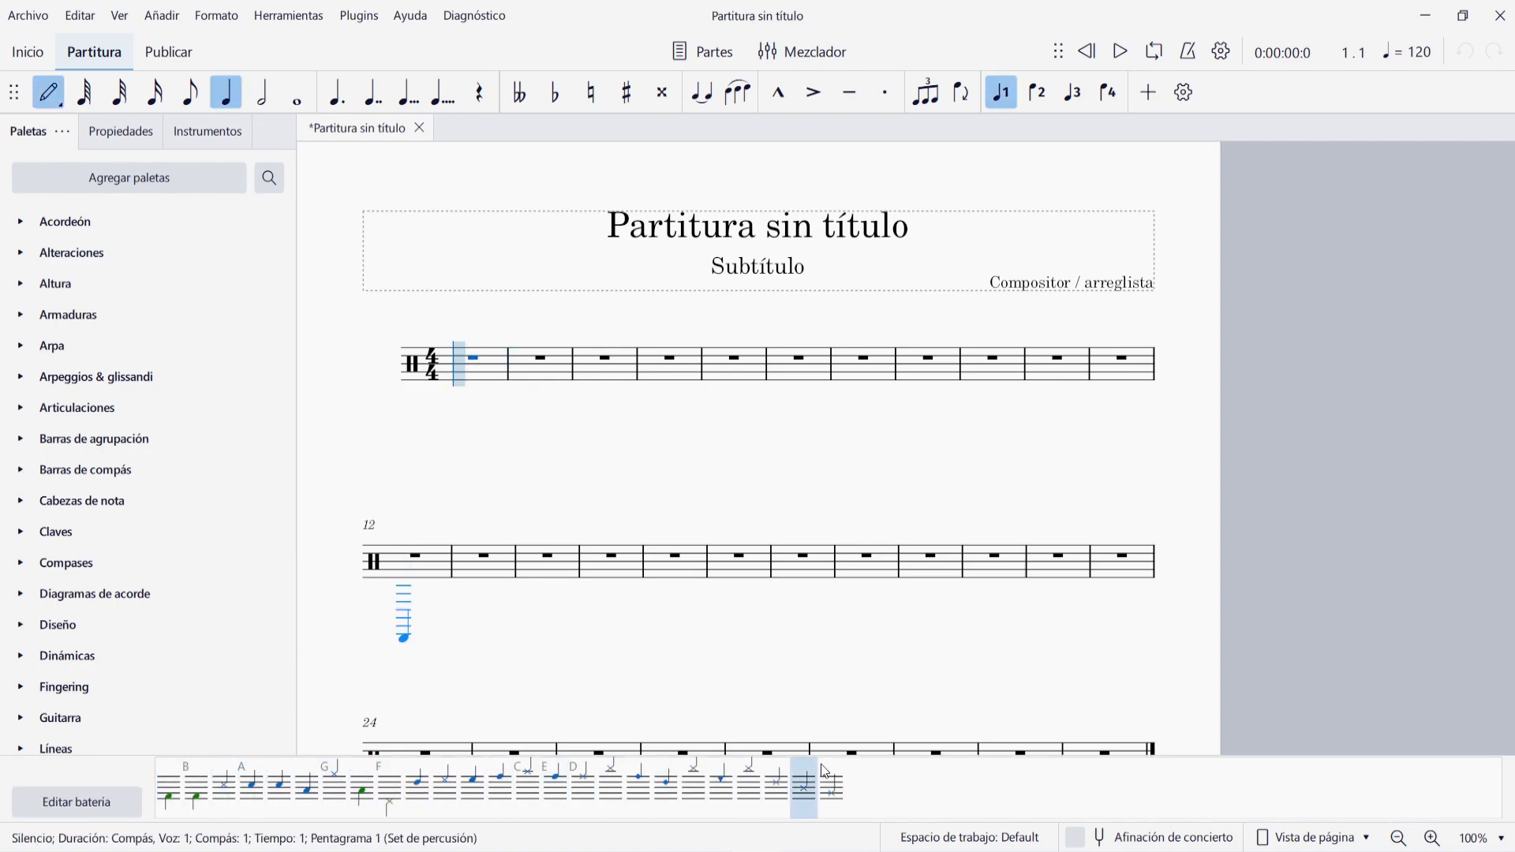
click(176, 797)
click(230, 789)
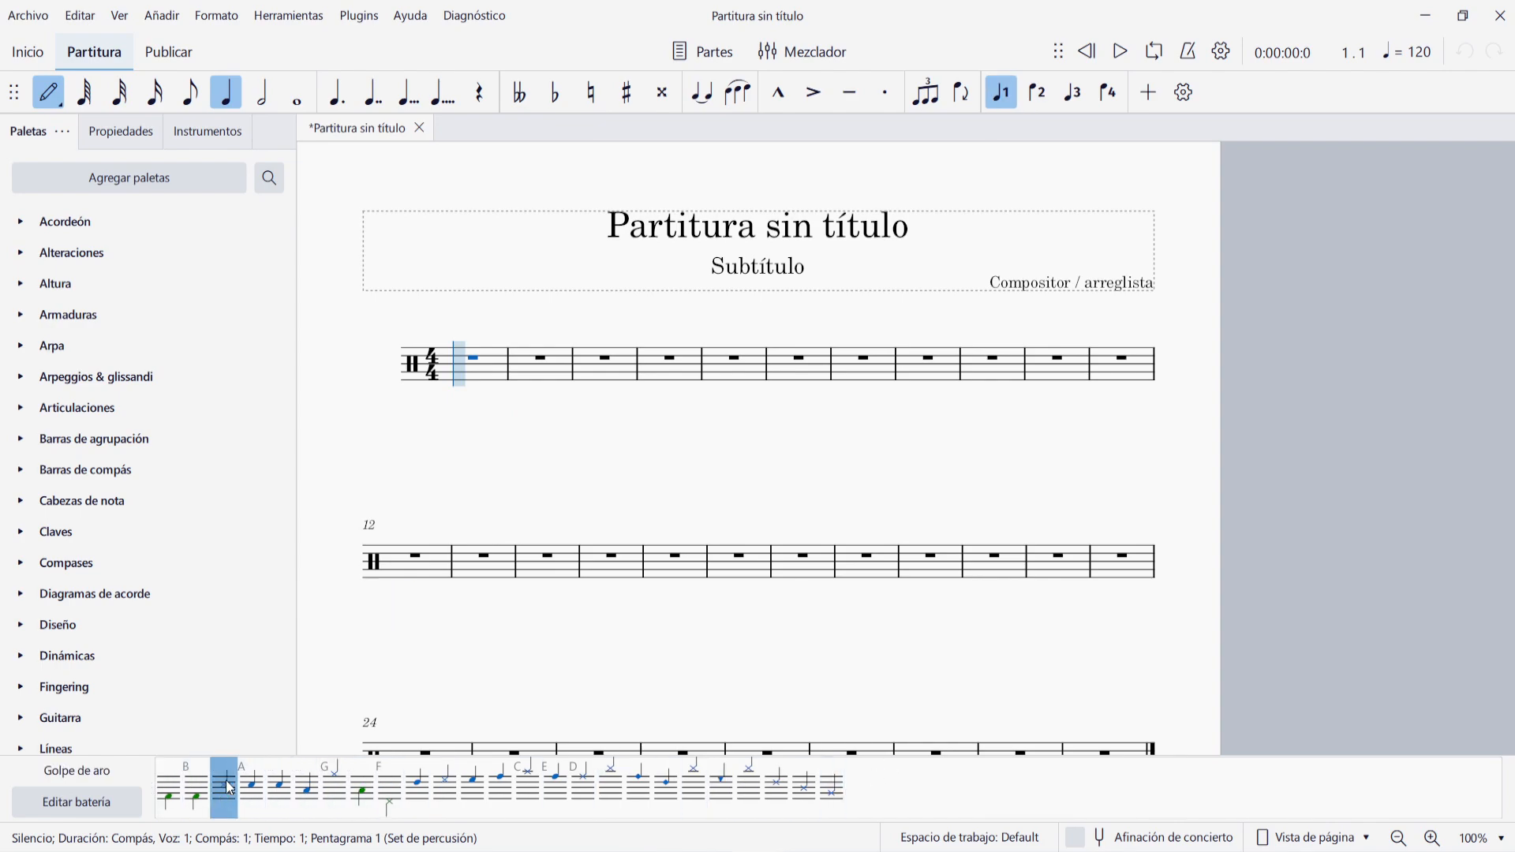